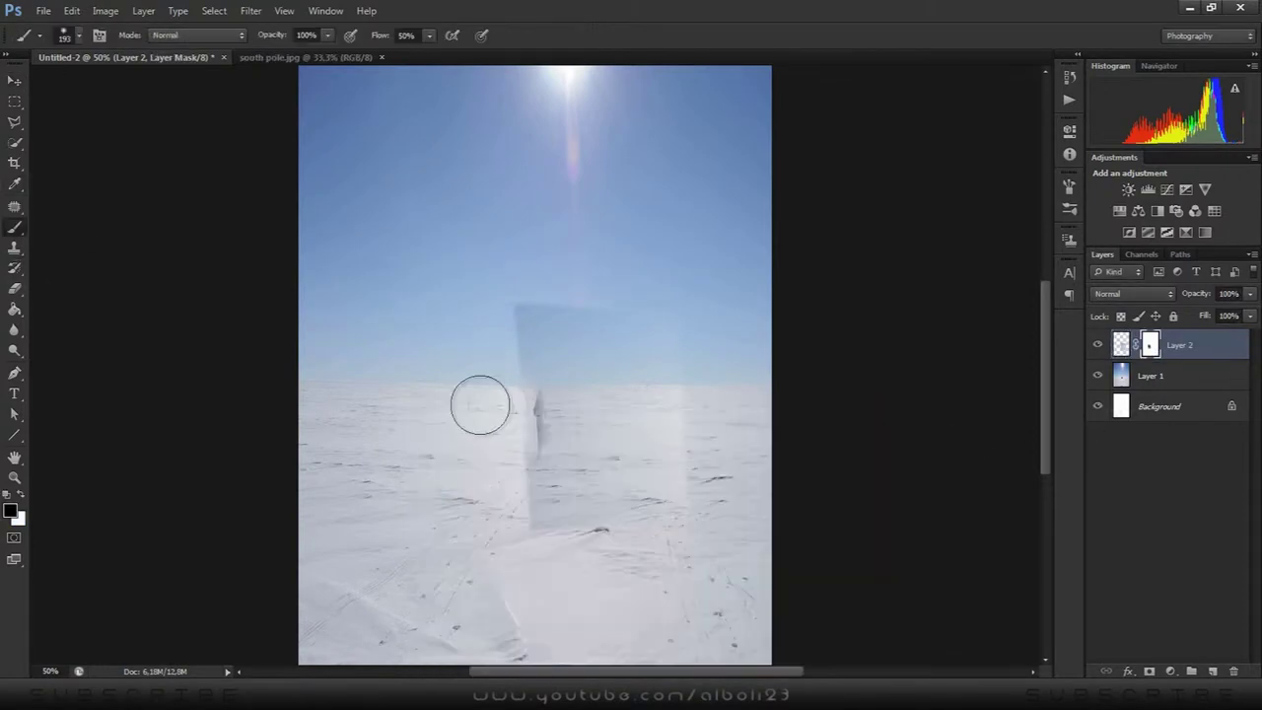
Widen the blended snow patch across both sides of the plain with Free Transform
{"action": "key", "text": "ctrl+t"}
{"action": "left_click_drag", "start_coordinate": [507, 415], "coordinate": [442, 415]}
{"action": "left_click_drag", "start_coordinate": [693, 419], "coordinate": [706, 419]}
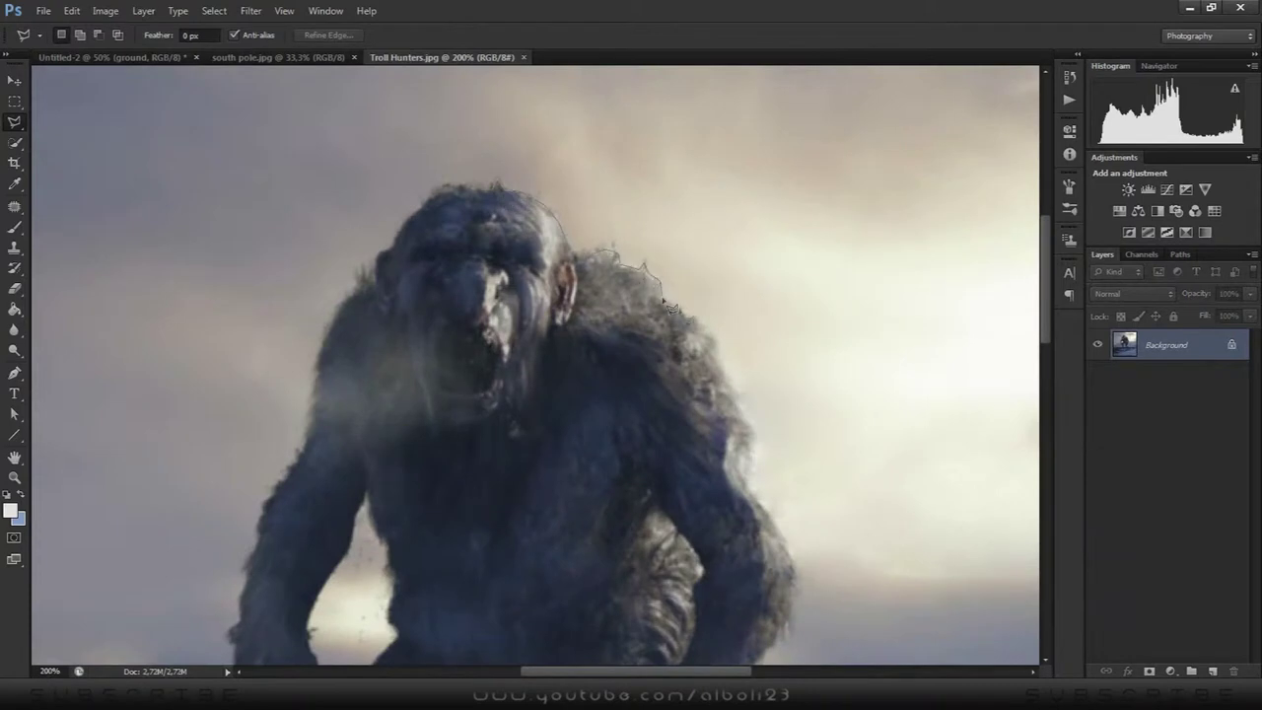
Check the troll outline down to its legs and refine its fur edges with Refine Edge
{"action": "scroll", "coordinate": [809, 602], "scroll_direction": "down", "scroll_amount": 3}
{"action": "scroll", "coordinate": [682, 638], "scroll_direction": "down", "scroll_amount": 5}
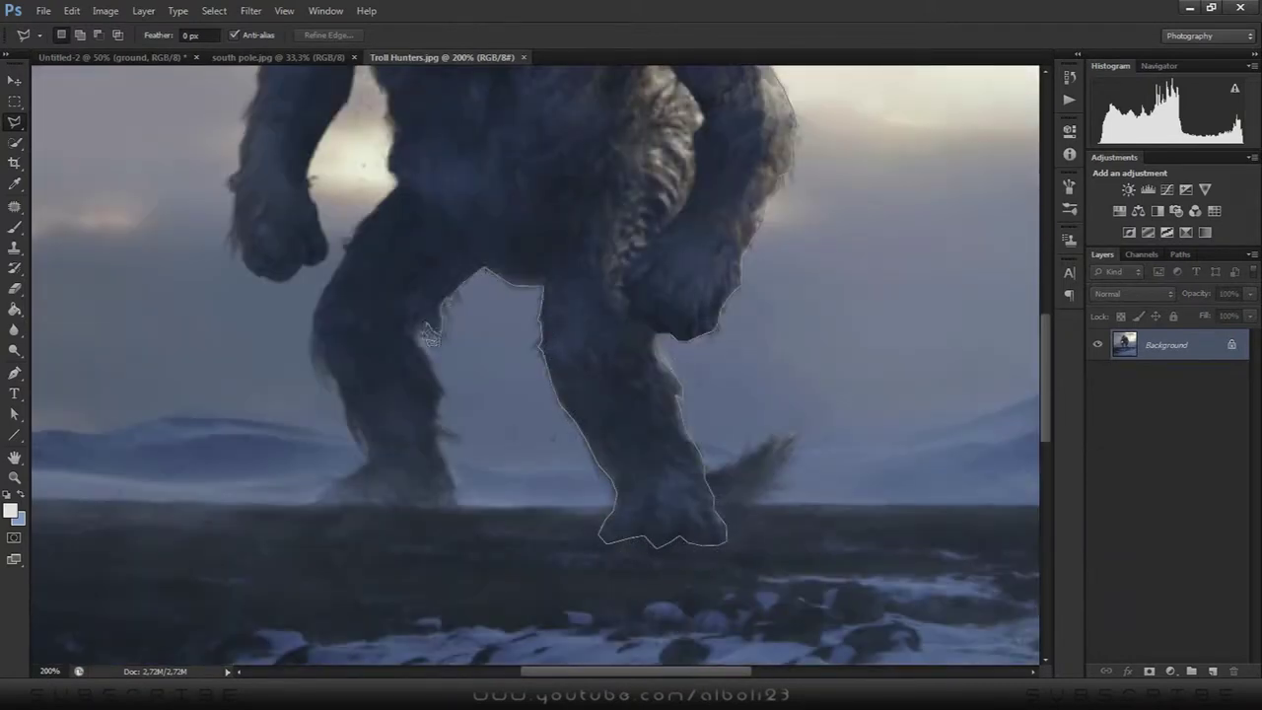
{"action": "scroll", "coordinate": [407, 358], "scroll_direction": "up", "scroll_amount": 3}
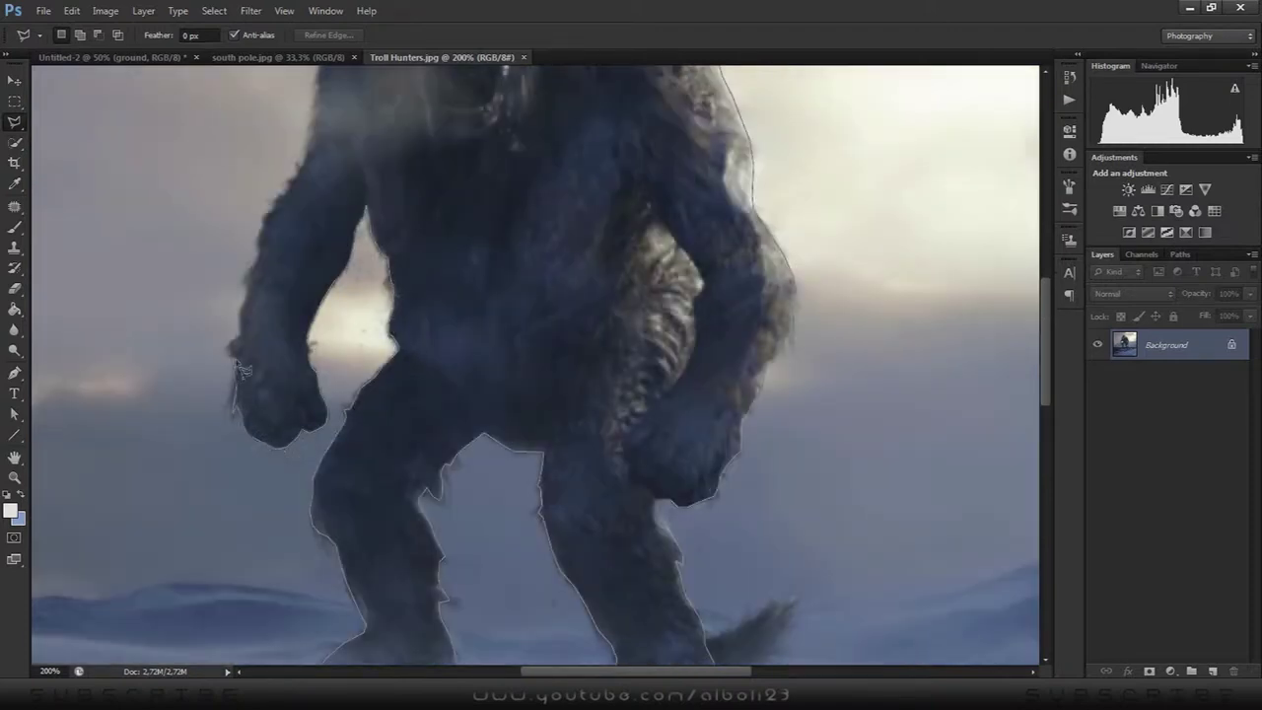
{"action": "scroll", "coordinate": [281, 210], "scroll_direction": "down", "scroll_amount": 3}
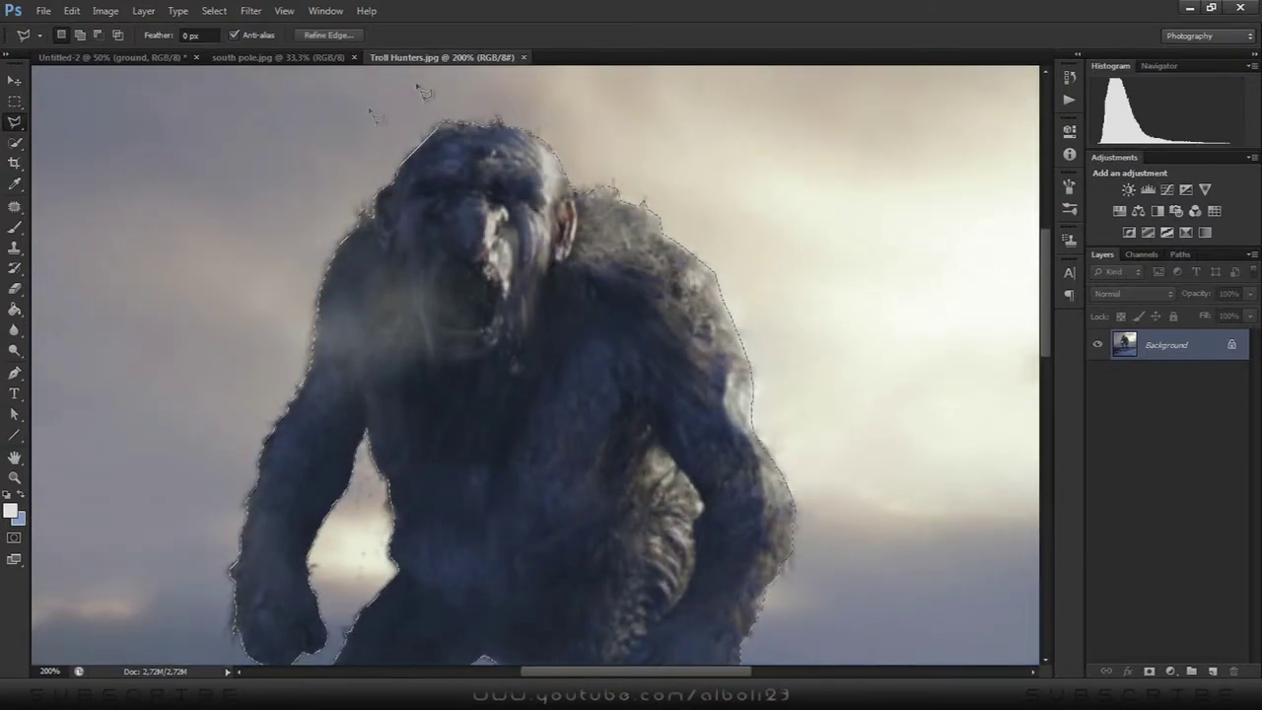
{"action": "key", "text": "ctrl+alt+r"}
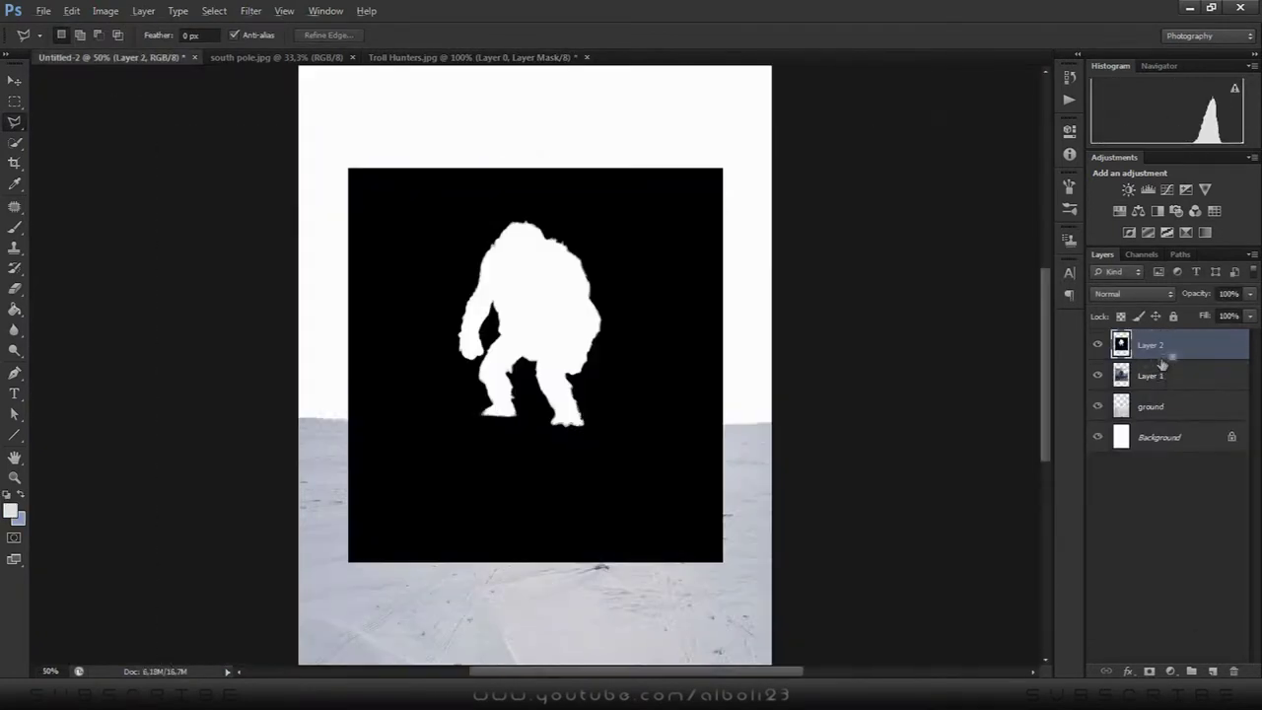
Merge the extra layer into the troll layer and re-outline the troll's right edge
{"action": "right_click", "coordinate": [1163, 364]}
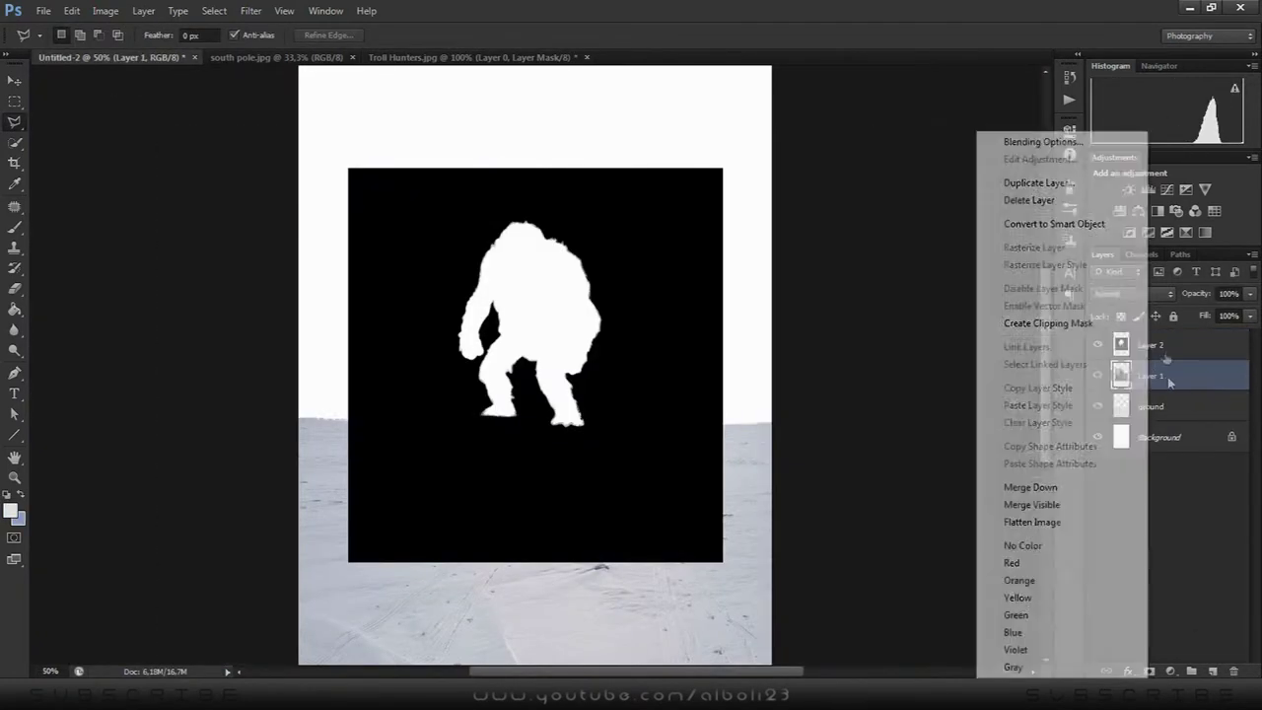
{"action": "left_click", "coordinate": [1030, 484]}
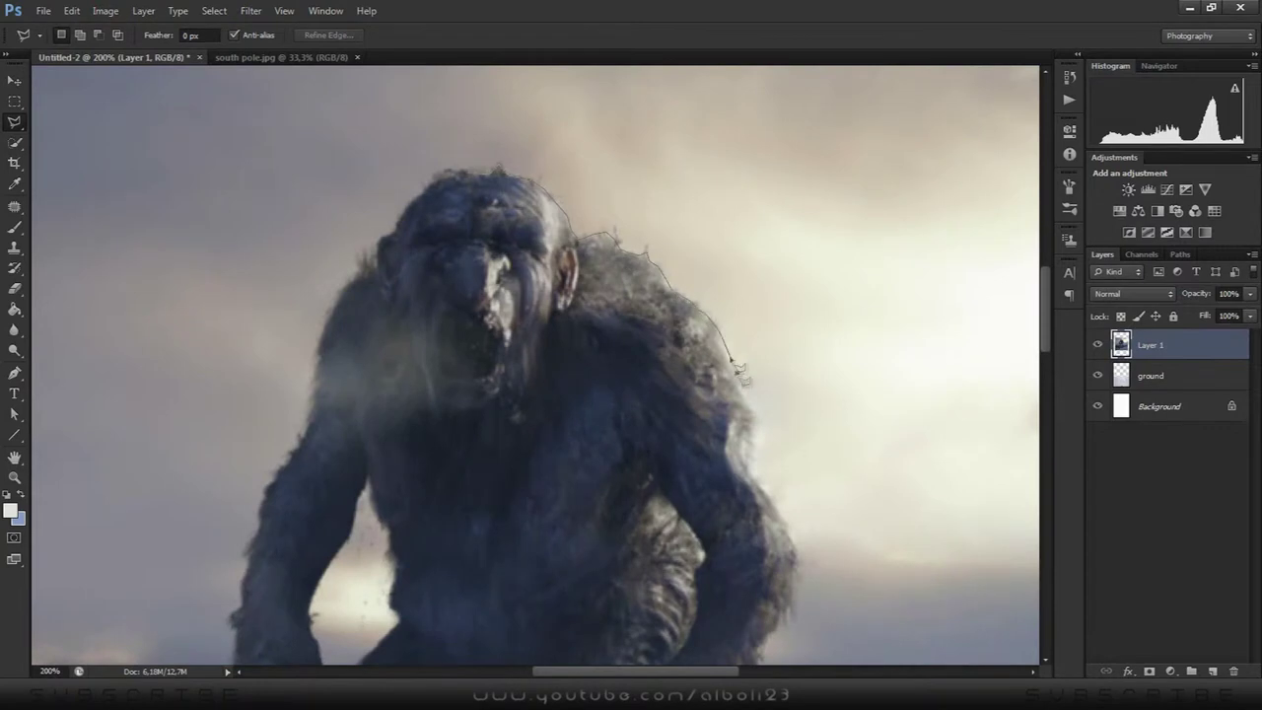
{"action": "left_click", "coordinate": [756, 399]}
{"action": "left_click", "coordinate": [756, 463]}
Continue the outline down the troll's leg and around its foot, then refine the selection edges
{"action": "scroll", "coordinate": [778, 513], "scroll_direction": "down", "scroll_amount": 3}
{"action": "scroll", "coordinate": [690, 586], "scroll_direction": "down", "scroll_amount": 3}
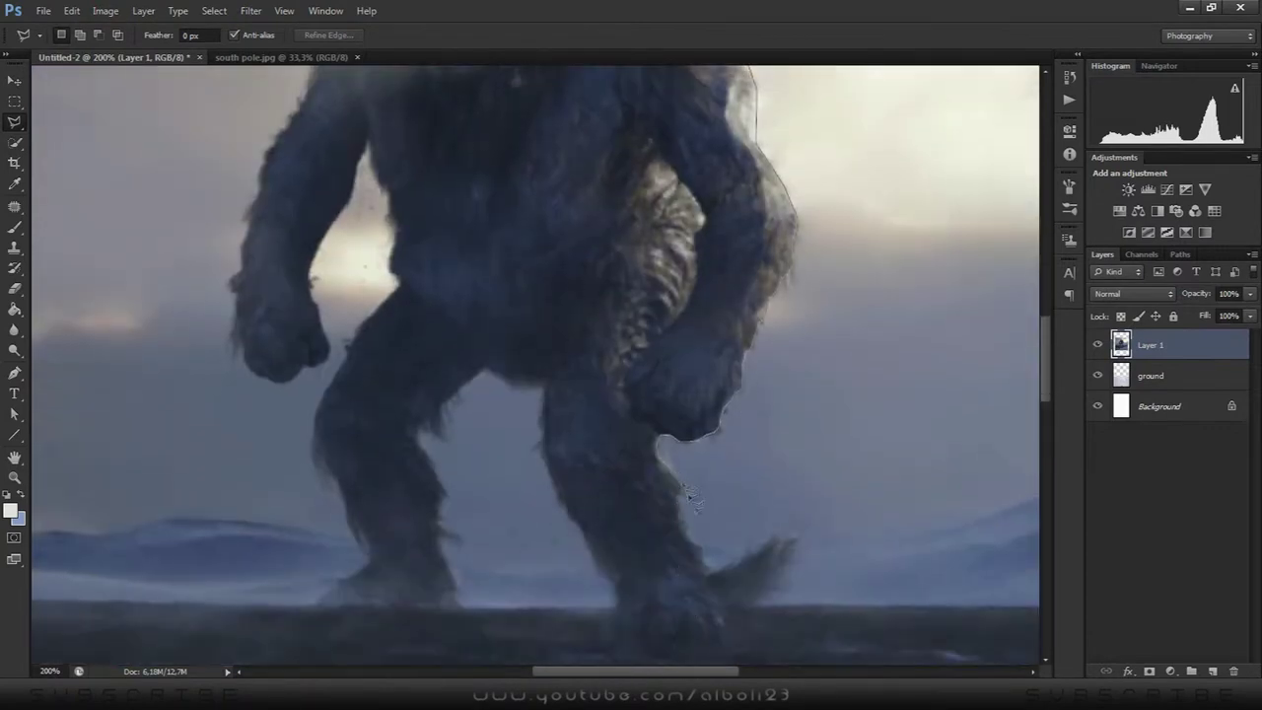
{"action": "left_click", "coordinate": [682, 422]}
{"action": "left_click", "coordinate": [702, 483]}
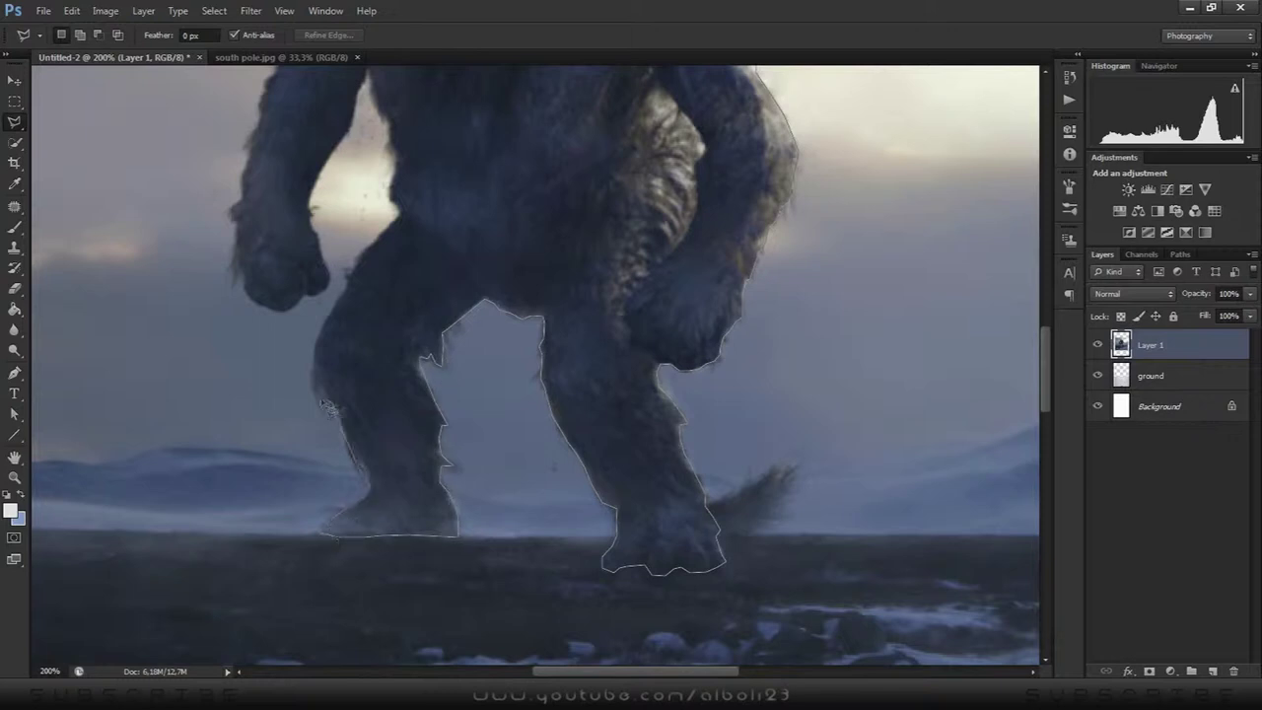
{"action": "scroll", "coordinate": [400, 240], "scroll_direction": "up", "scroll_amount": 1}
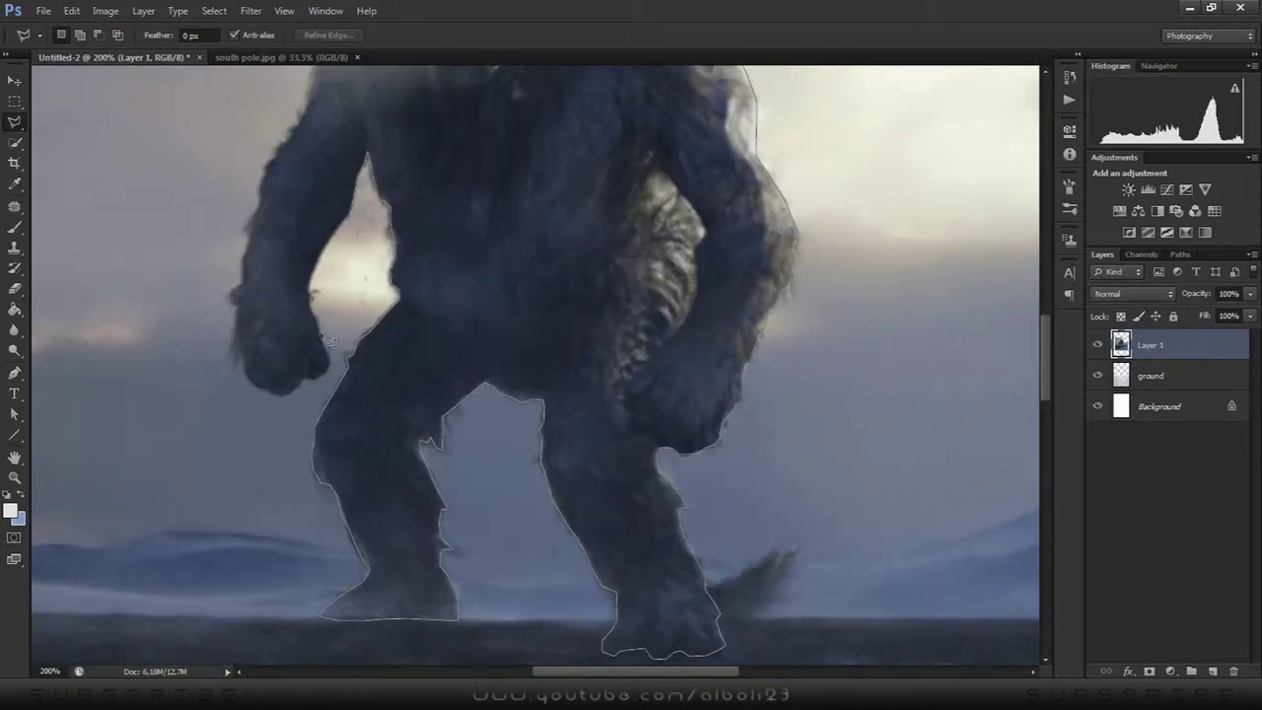
{"action": "key", "text": "ctrl+minus"}
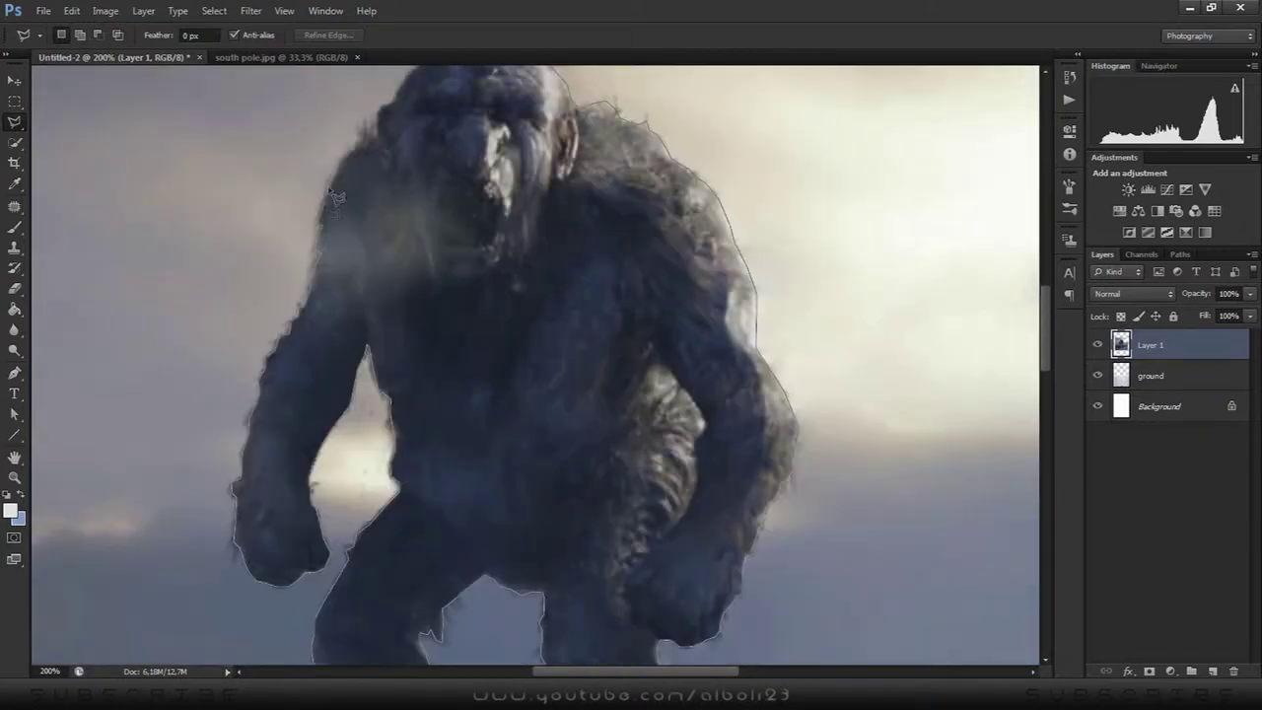
{"action": "key", "text": "ctrl+alt+r"}
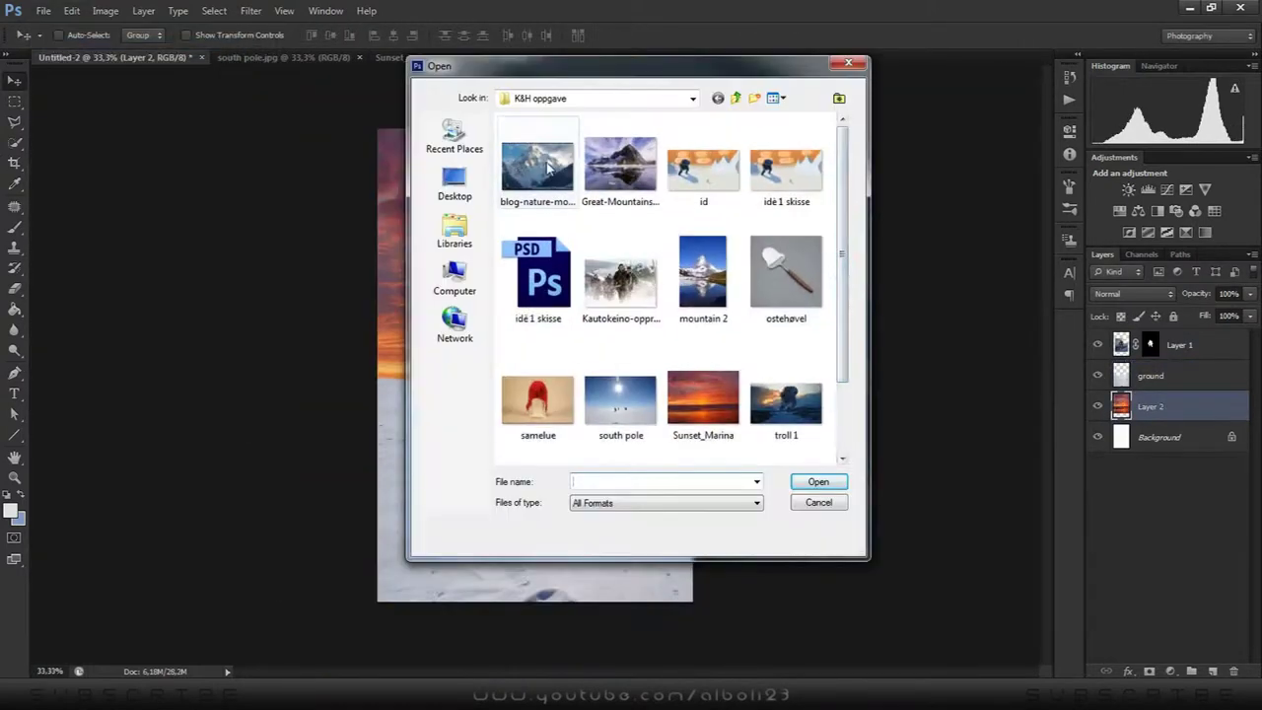
Open the blog-nature-mountain.jpg photo
{"action": "double_click", "coordinate": [548, 167]}
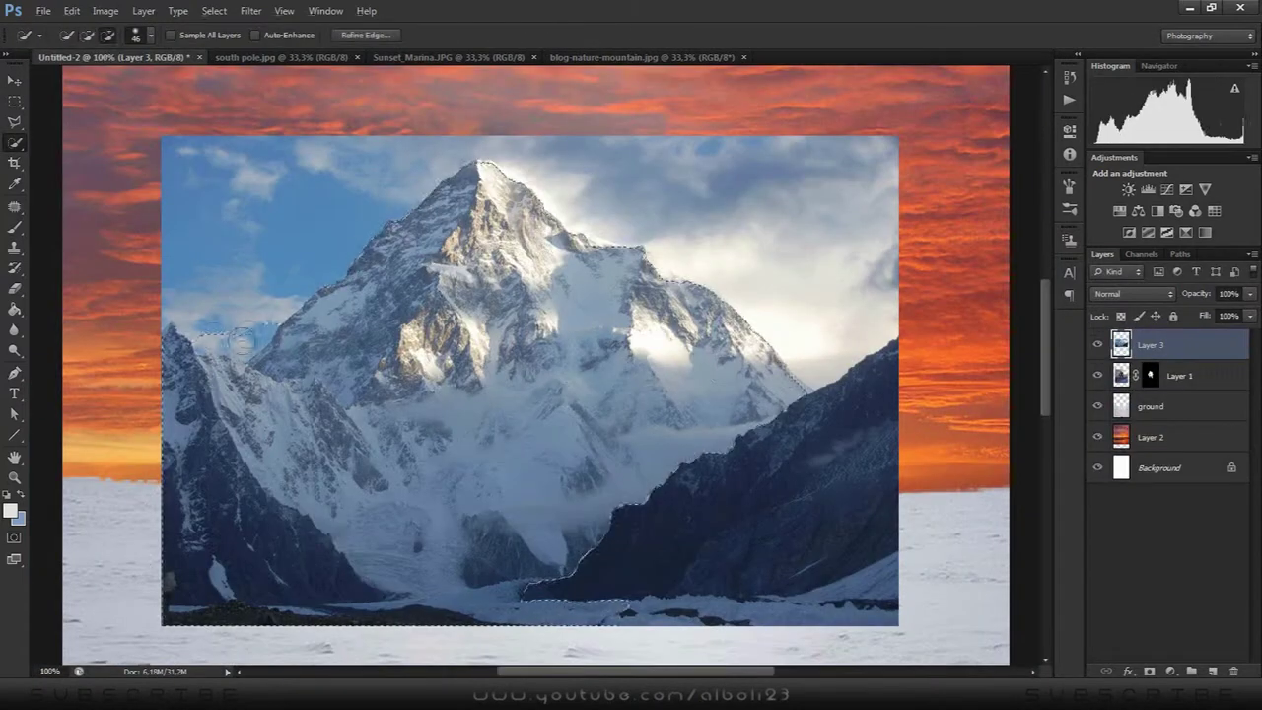
Remove the sky bulge from the mountain peak's selection
{"action": "key", "text": "ctrl+plus"}
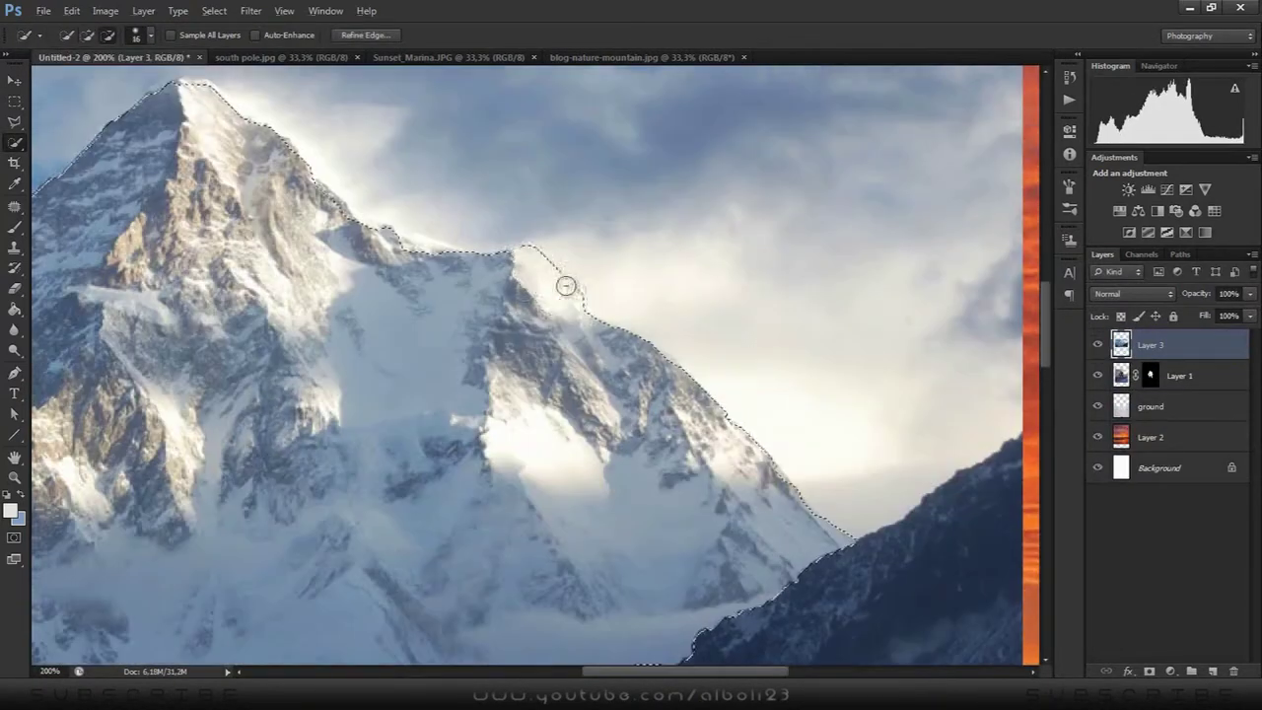
{"action": "left_click", "coordinate": [564, 285], "text": "alt"}
{"action": "scroll", "coordinate": [565, 285], "scroll_direction": "up", "scroll_amount": 1}
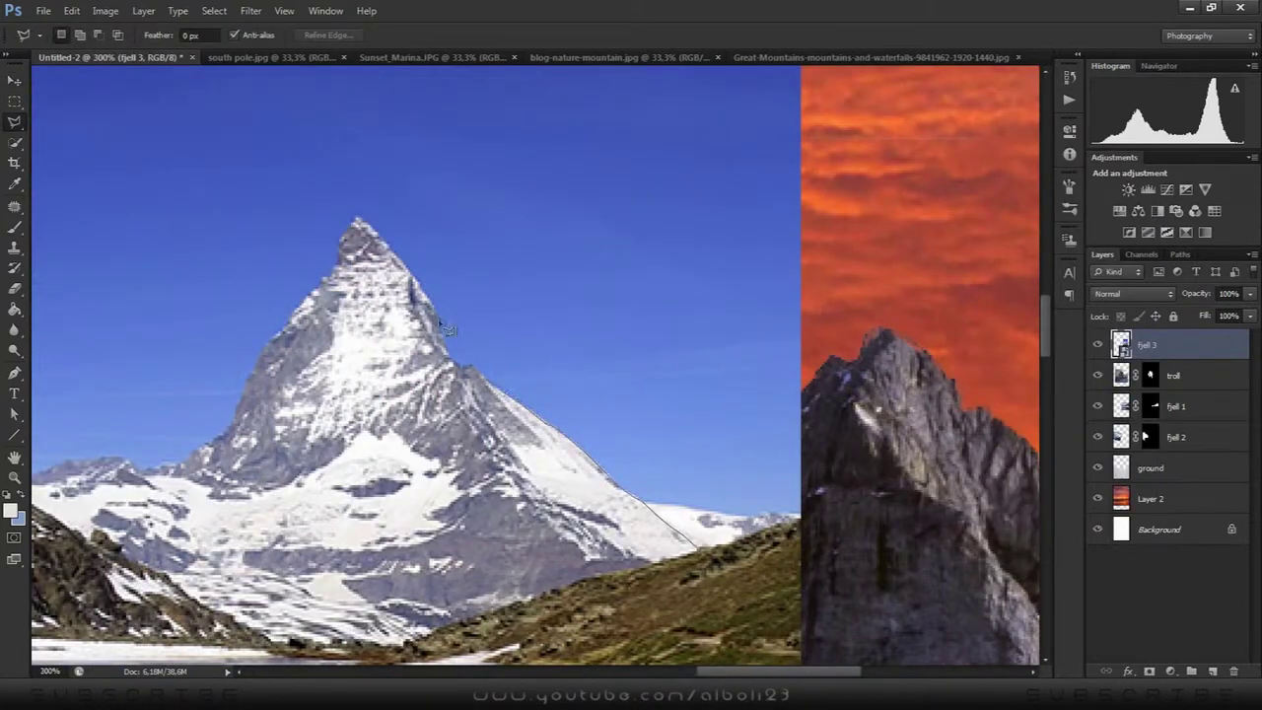
Send the pointed mountain one layer back and move it behind the left peak
{"action": "left_click_drag", "start_coordinate": [148, 478], "coordinate": [318, 480]}
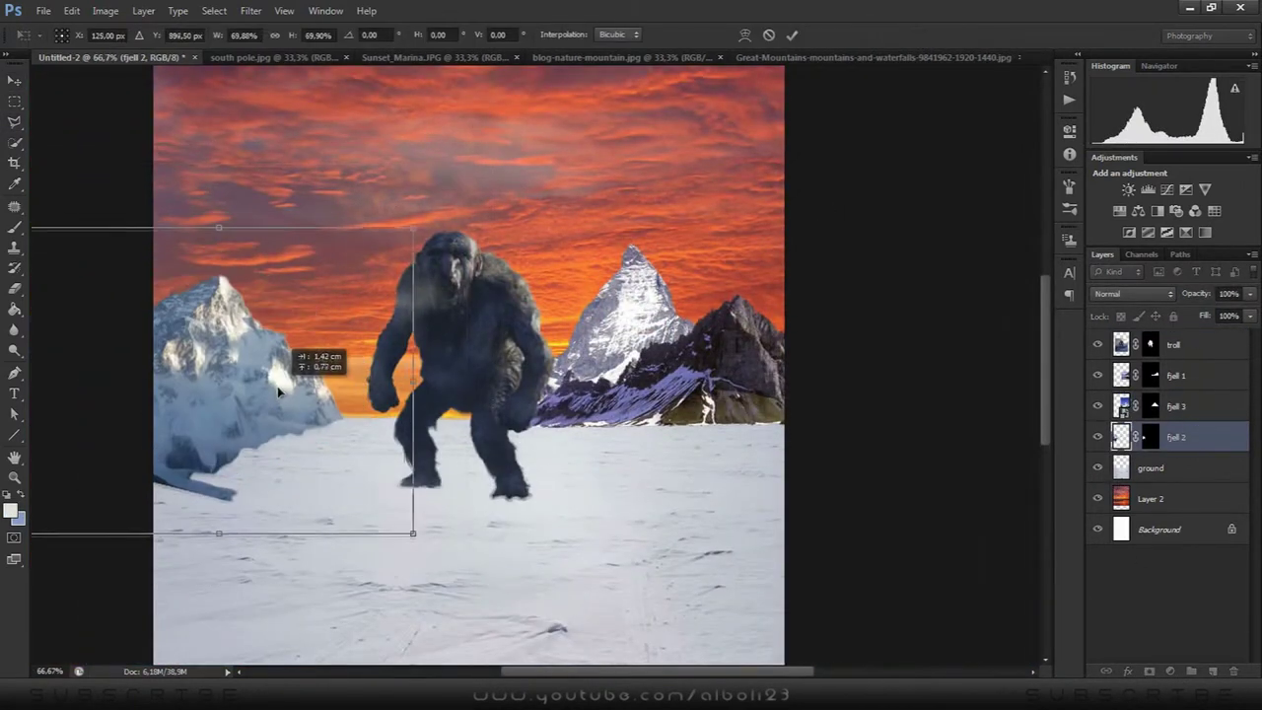
{"action": "key", "text": "ctrl+bracketleft"}
{"action": "left_click_drag", "start_coordinate": [631, 325], "coordinate": [306, 325]}
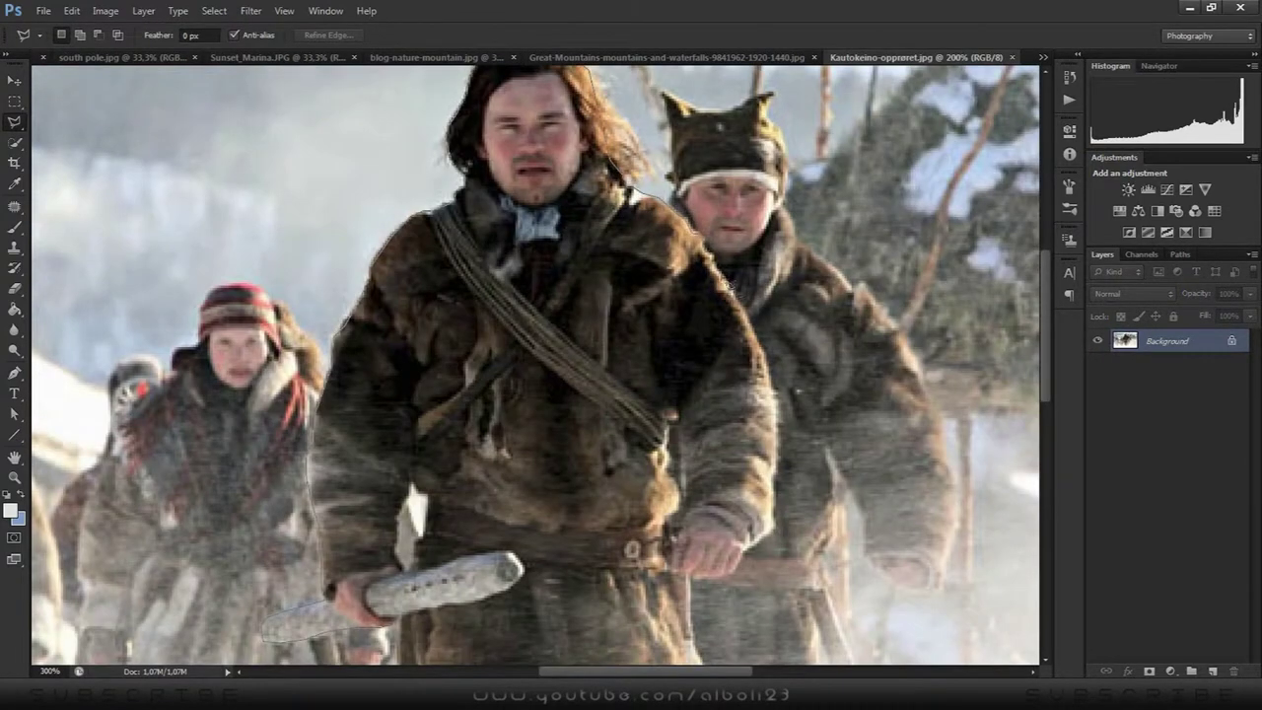
Check the man's outline down to his feet and refine the selection edges with Refine Edge
{"action": "scroll", "coordinate": [698, 586], "scroll_direction": "down", "scroll_amount": 5}
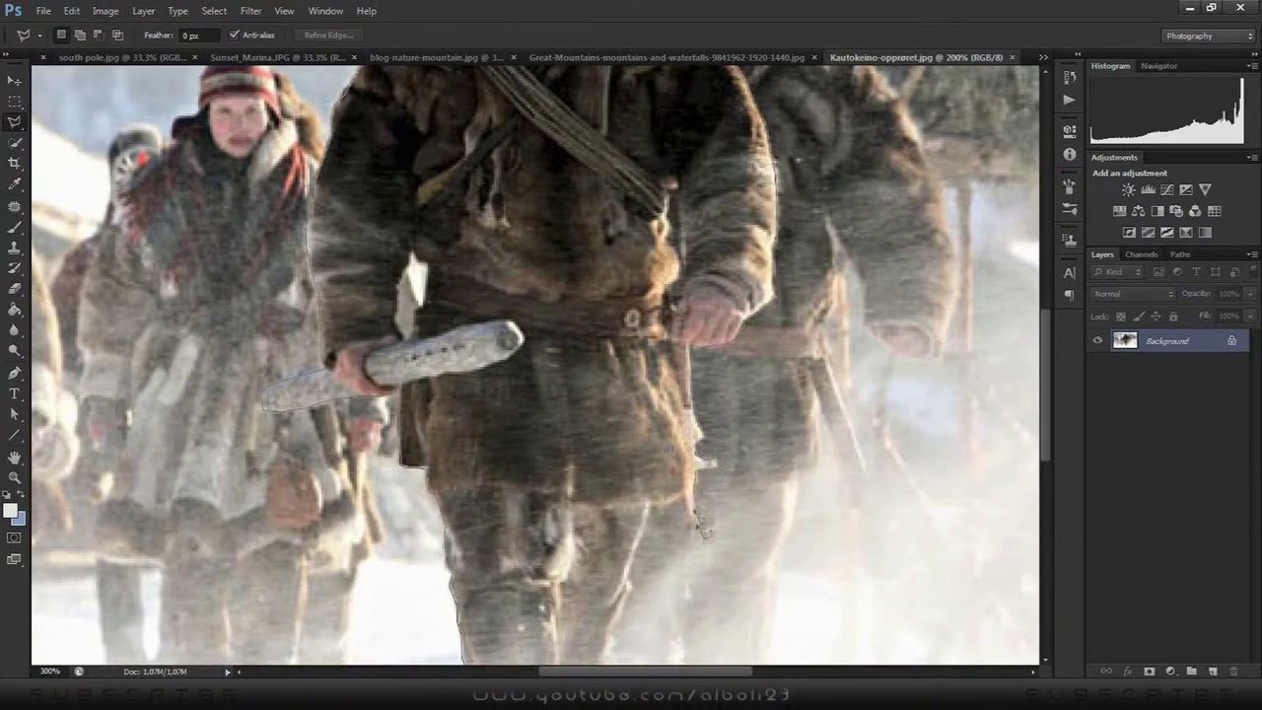
{"action": "scroll", "coordinate": [702, 530], "scroll_direction": "down", "scroll_amount": 2}
{"action": "scroll", "coordinate": [729, 327], "scroll_direction": "down", "scroll_amount": 2}
{"action": "key", "text": "ctrl+alt+r"}
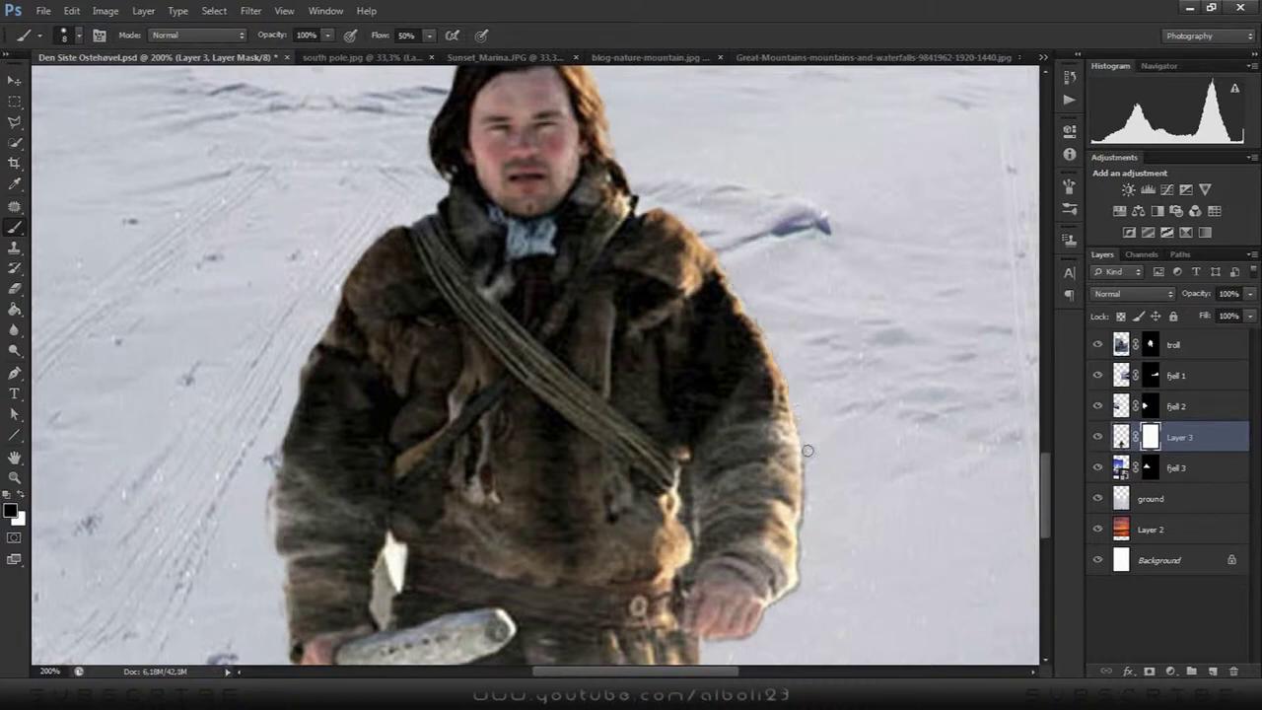
Check the man's cut-out down its length and refine its mask edges
{"action": "scroll", "coordinate": [690, 581], "scroll_direction": "down", "scroll_amount": 2}
{"action": "scroll", "coordinate": [552, 444], "scroll_direction": "down", "scroll_amount": 2}
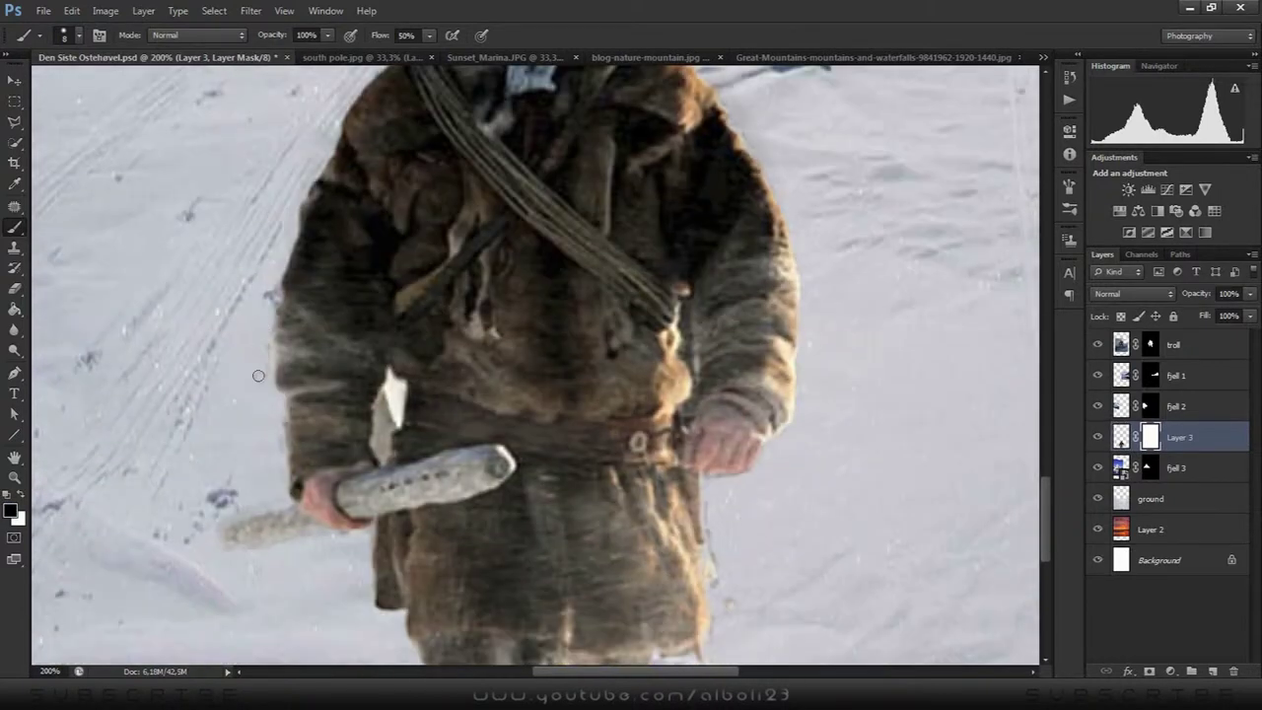
{"action": "scroll", "coordinate": [420, 309], "scroll_direction": "down", "scroll_amount": 2}
{"action": "key", "text": "ctrl+alt+r"}
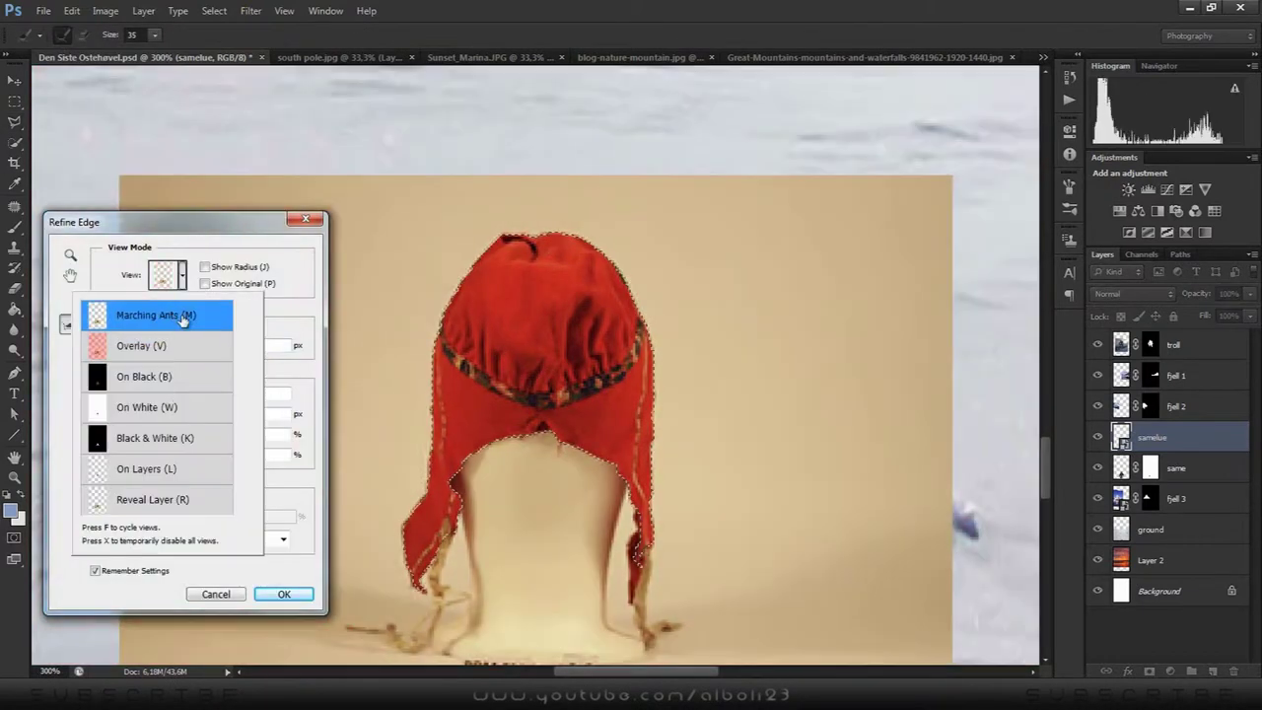
Preview the hat cut-out on the poster and name the new empty layer 'face cover'
{"action": "left_click", "coordinate": [168, 546]}
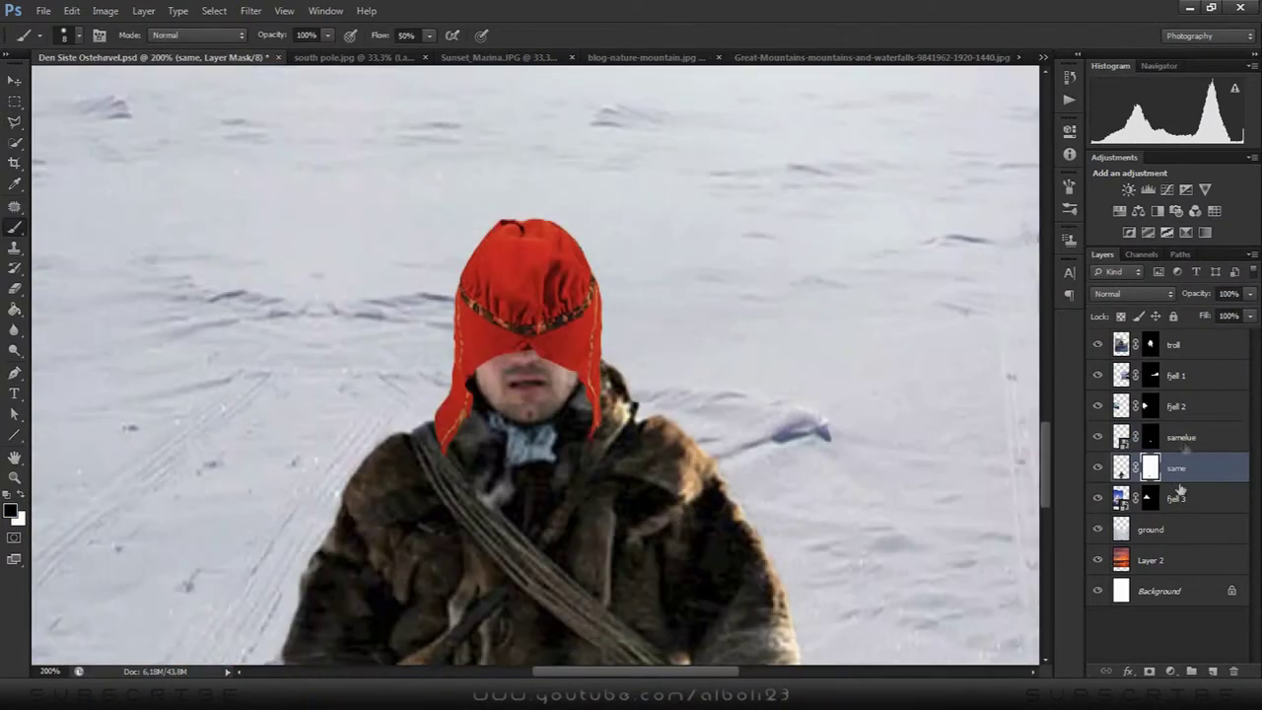
{"action": "double_click", "coordinate": [1168, 468]}
{"action": "key", "text": "Return"}
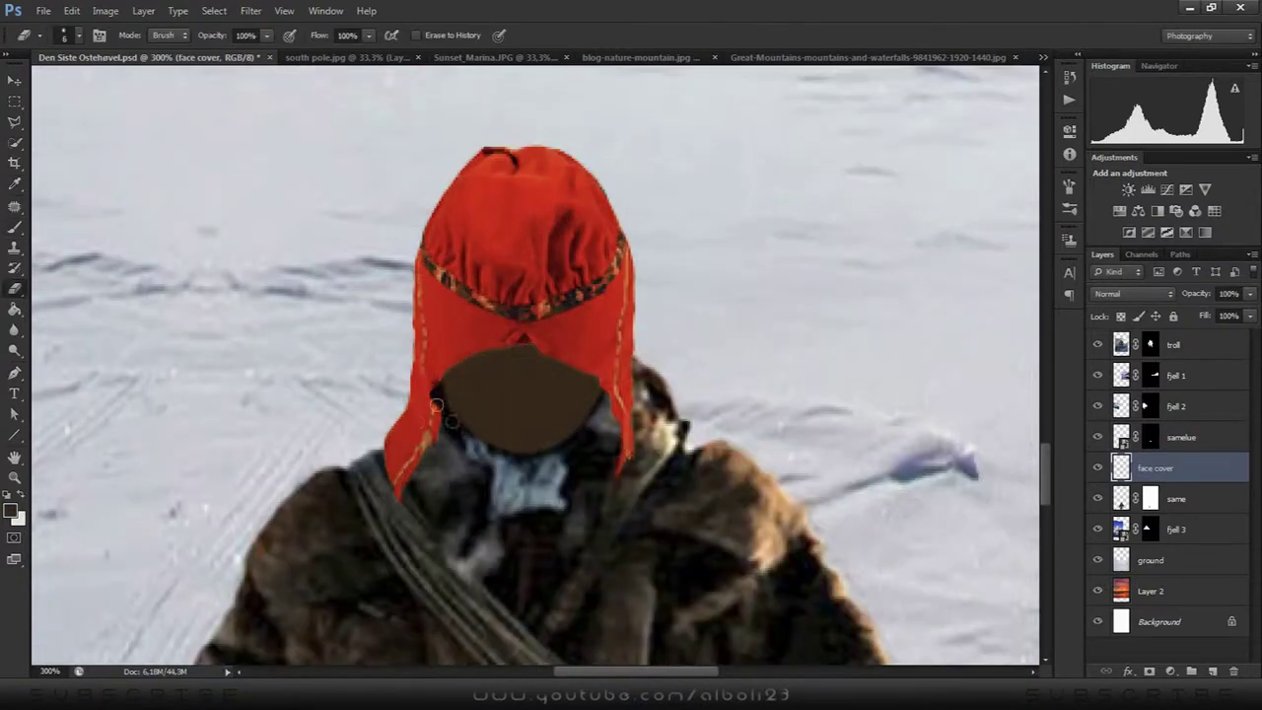
Darken the face cover by lowering its brightness with Brightness/Contrast
{"action": "left_click", "coordinate": [106, 11]}
{"action": "left_click", "coordinate": [325, 30]}
{"action": "left_click_drag", "start_coordinate": [204, 345], "coordinate": [279, 355]}
{"action": "left_click", "coordinate": [347, 294]}
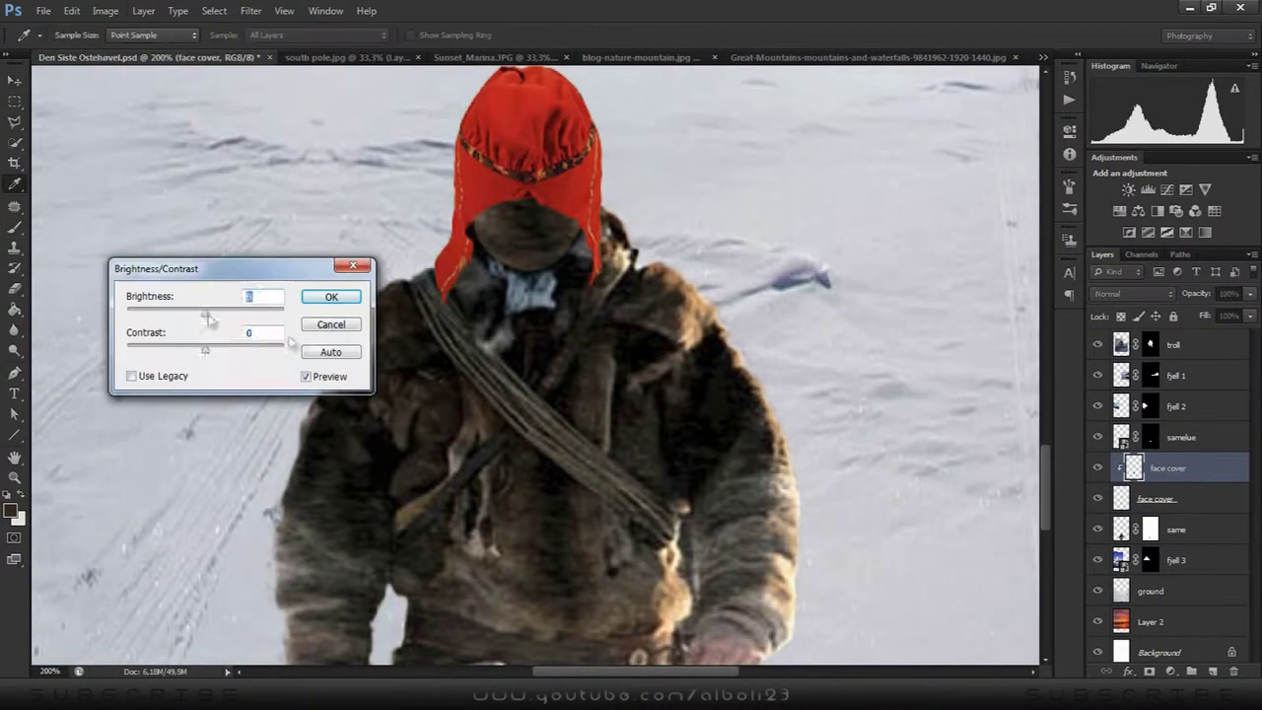
Confirm the dark paint colour, pick the Brush, and toggle lys korreksjon and face cover visibility
{"action": "left_click", "coordinate": [873, 395]}
{"action": "key", "text": "b"}
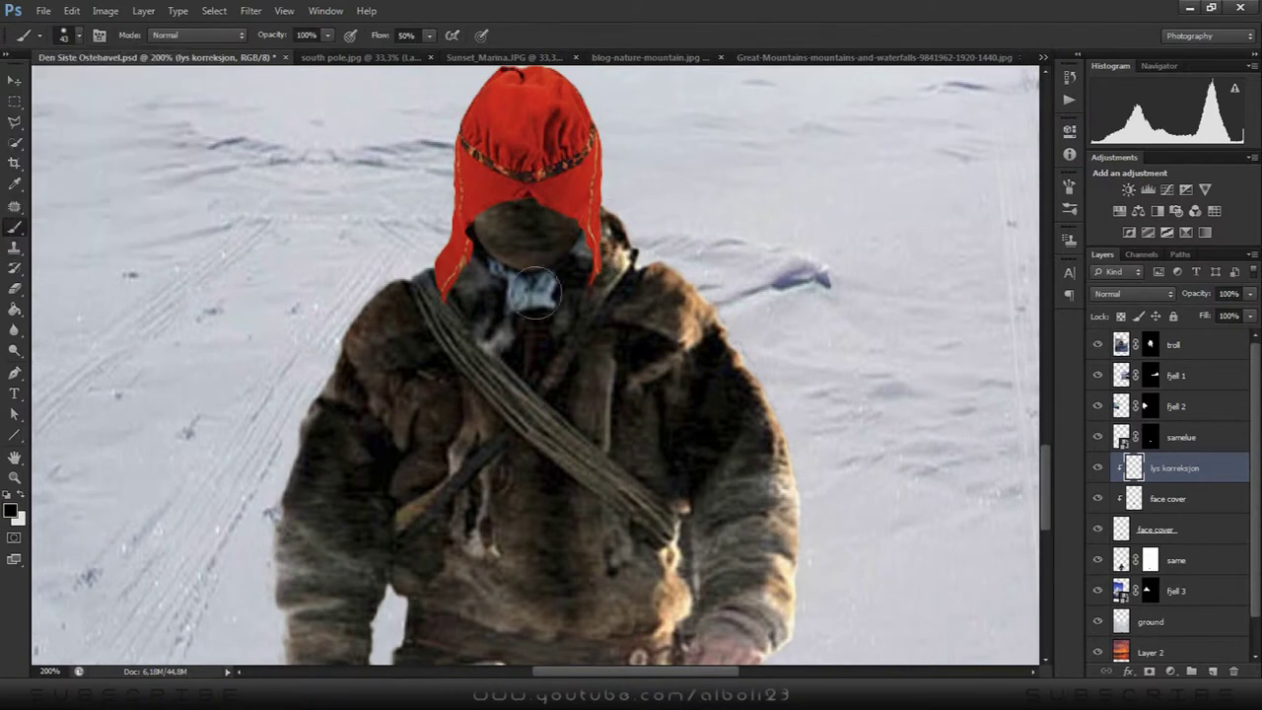
{"action": "left_click", "coordinate": [1097, 467]}
{"action": "left_click", "coordinate": [1102, 500]}
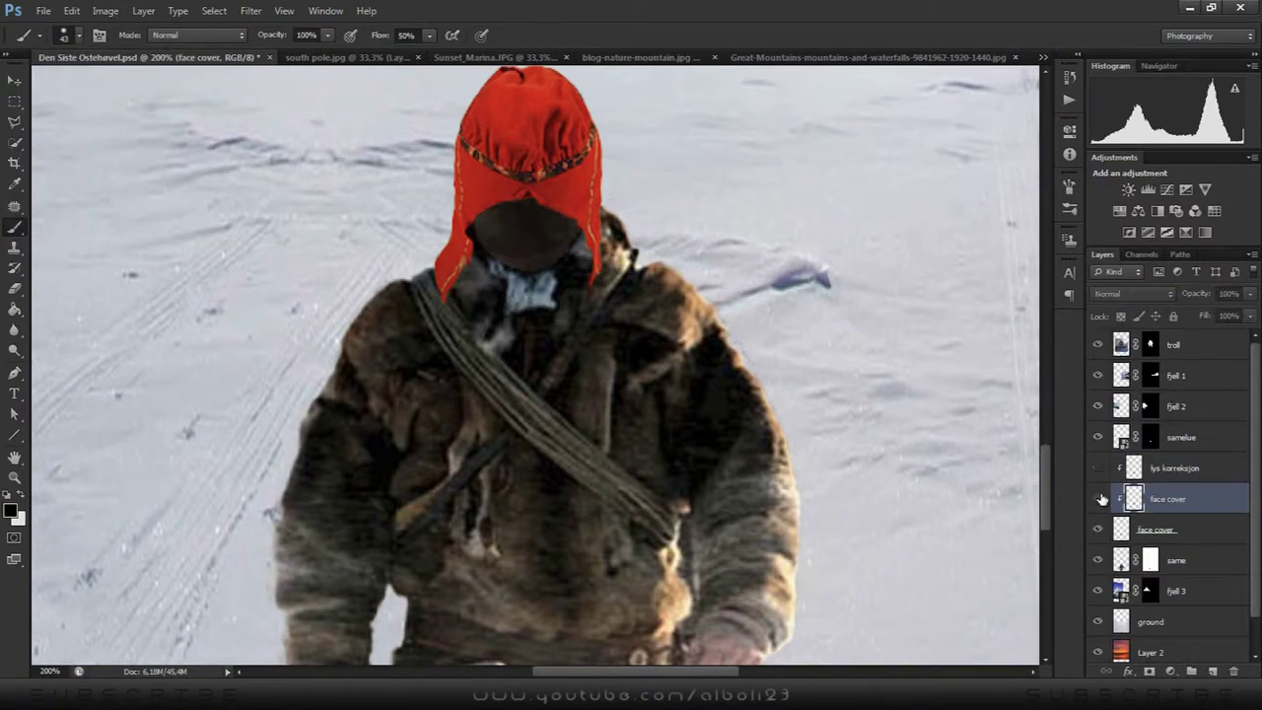
{"action": "left_click", "coordinate": [1098, 530]}
Check the whole figure, select the lower face cover layer, and switch to the Move Tool
{"action": "key", "text": "ctrl+minus"}
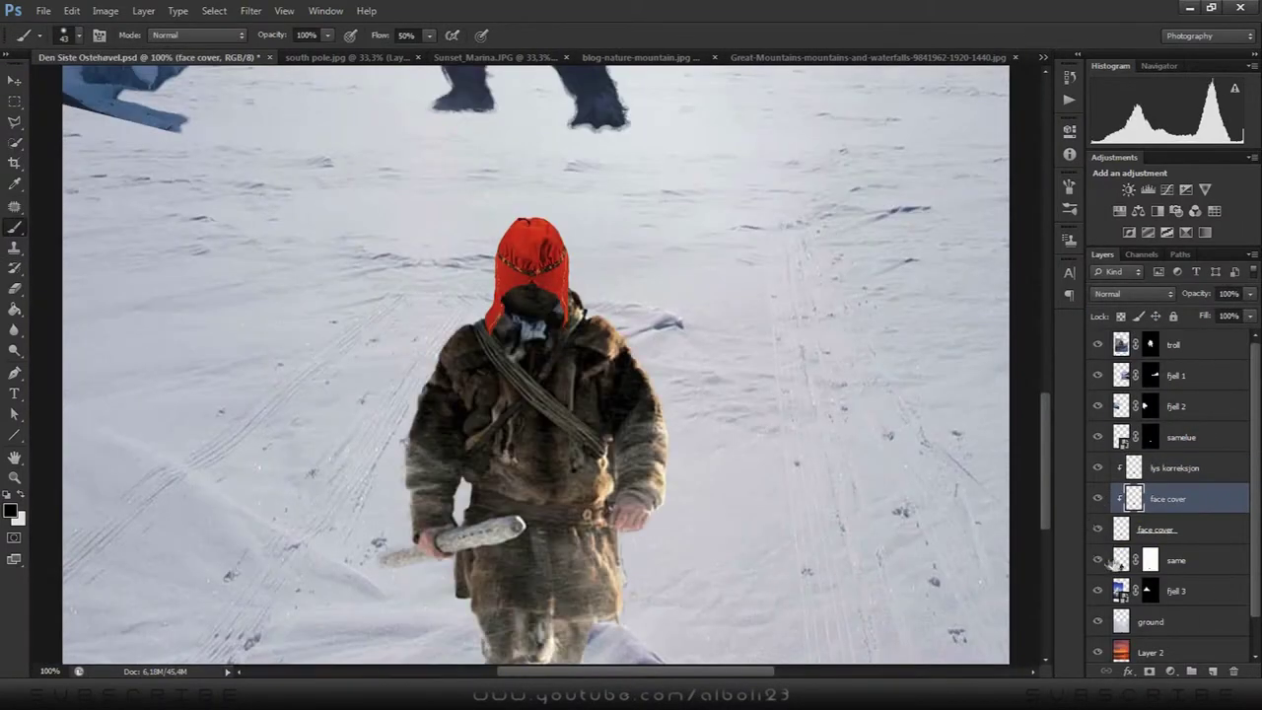
{"action": "left_click", "coordinate": [1154, 529]}
{"action": "key", "text": "ctrl+plus"}
{"action": "key", "text": "v"}
{"action": "scroll", "coordinate": [567, 368], "scroll_direction": "down", "scroll_amount": 5}
{"action": "scroll", "coordinate": [567, 368], "scroll_direction": "down", "scroll_amount": 1}
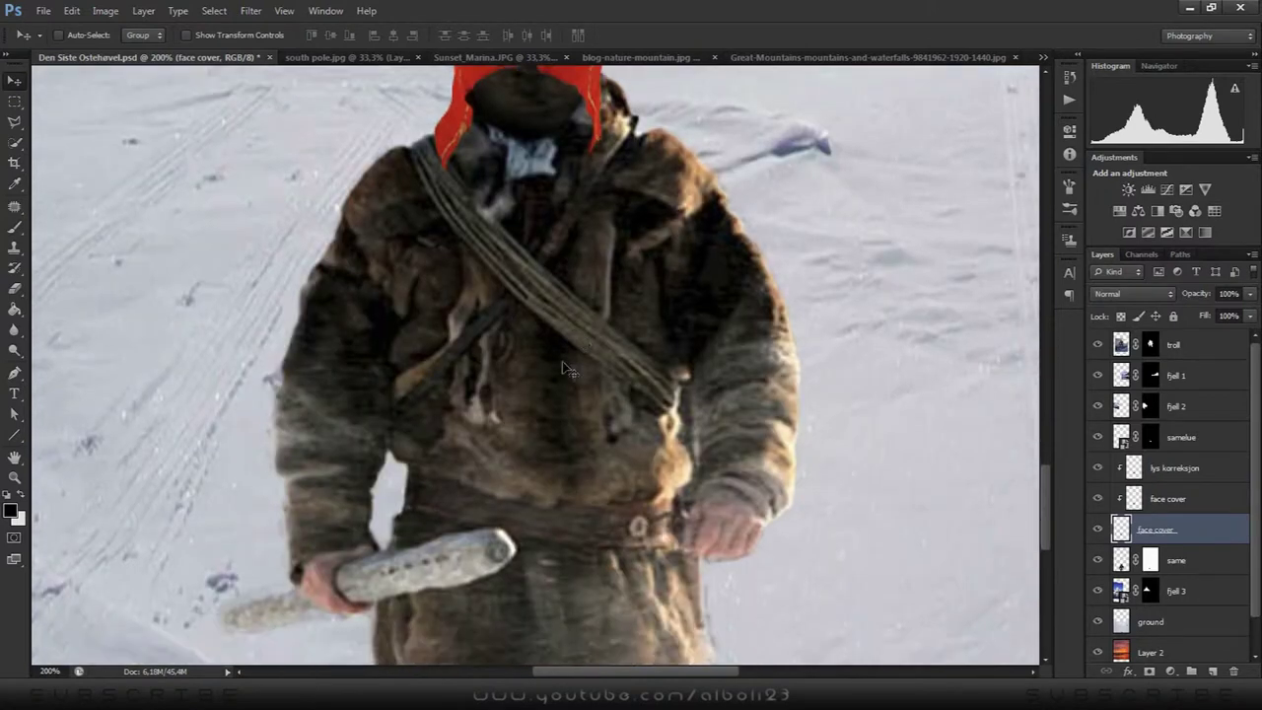
Rotate the copied arm upward to raise it and set the brush to size 34
{"action": "left_click_drag", "start_coordinate": [567, 367], "coordinate": [800, 451]}
{"action": "key", "text": "alt+bracketleft"}
{"action": "key", "text": "l"}
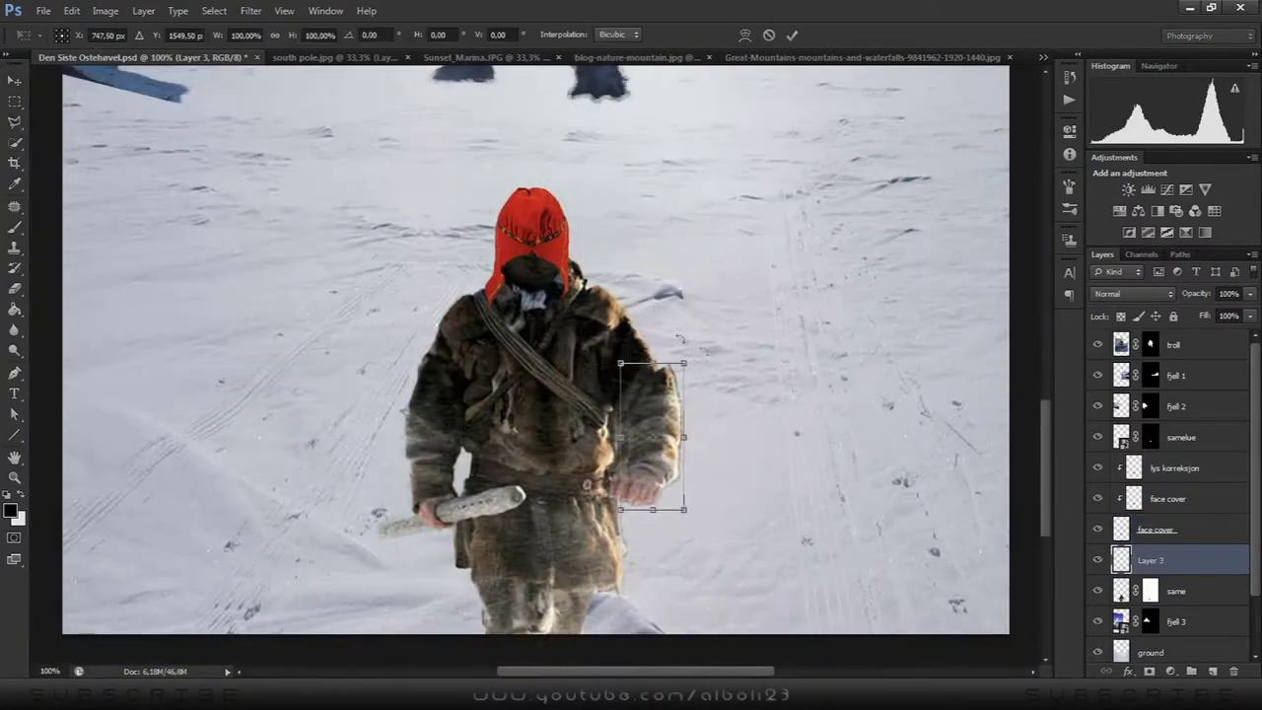
{"action": "left_click_drag", "start_coordinate": [680, 505], "coordinate": [690, 390]}
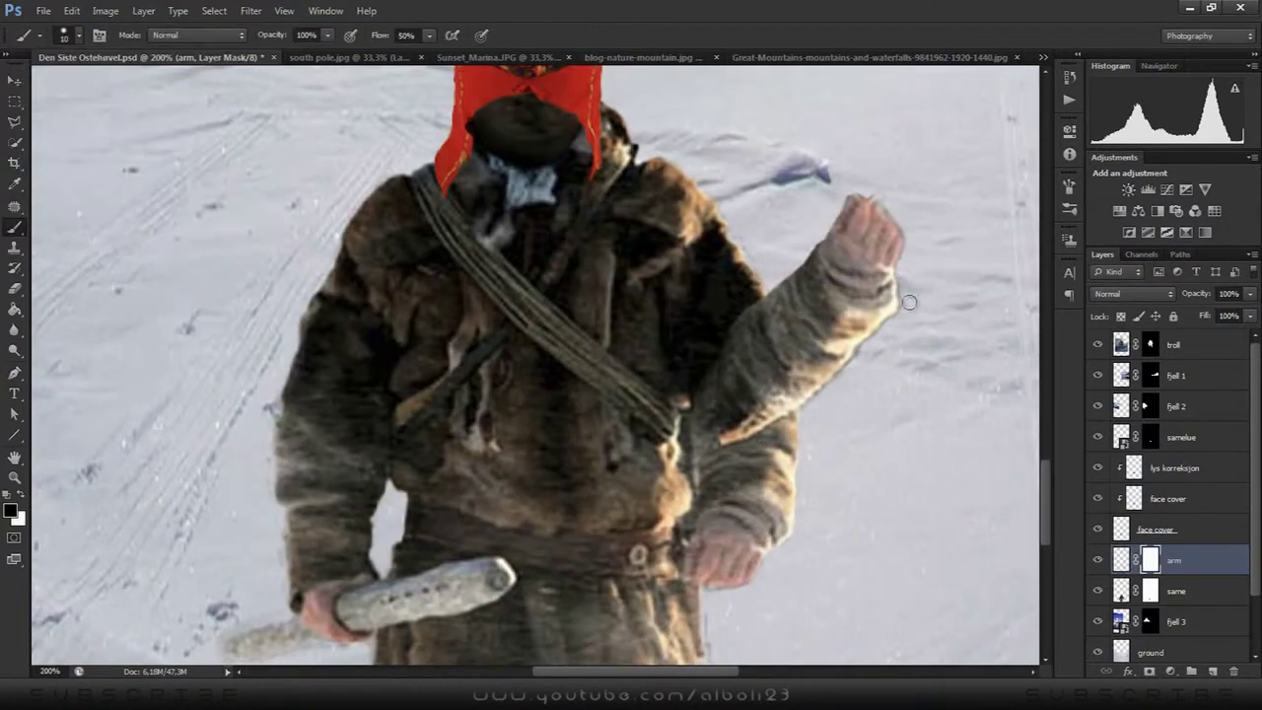
{"action": "left_click", "coordinate": [64, 34]}
{"action": "double_click", "coordinate": [59, 182]}
{"action": "scroll", "coordinate": [569, 537], "scroll_direction": "down", "scroll_amount": 2}
Outline the arm with the polygonal lasso, refine its edge and fill the selection
{"action": "left_click", "coordinate": [1178, 591]}
{"action": "left_click", "coordinate": [1097, 560]}
{"action": "key", "text": "l"}
{"action": "double_click", "coordinate": [706, 519]}
{"action": "key", "text": "ctrl+alt+r"}
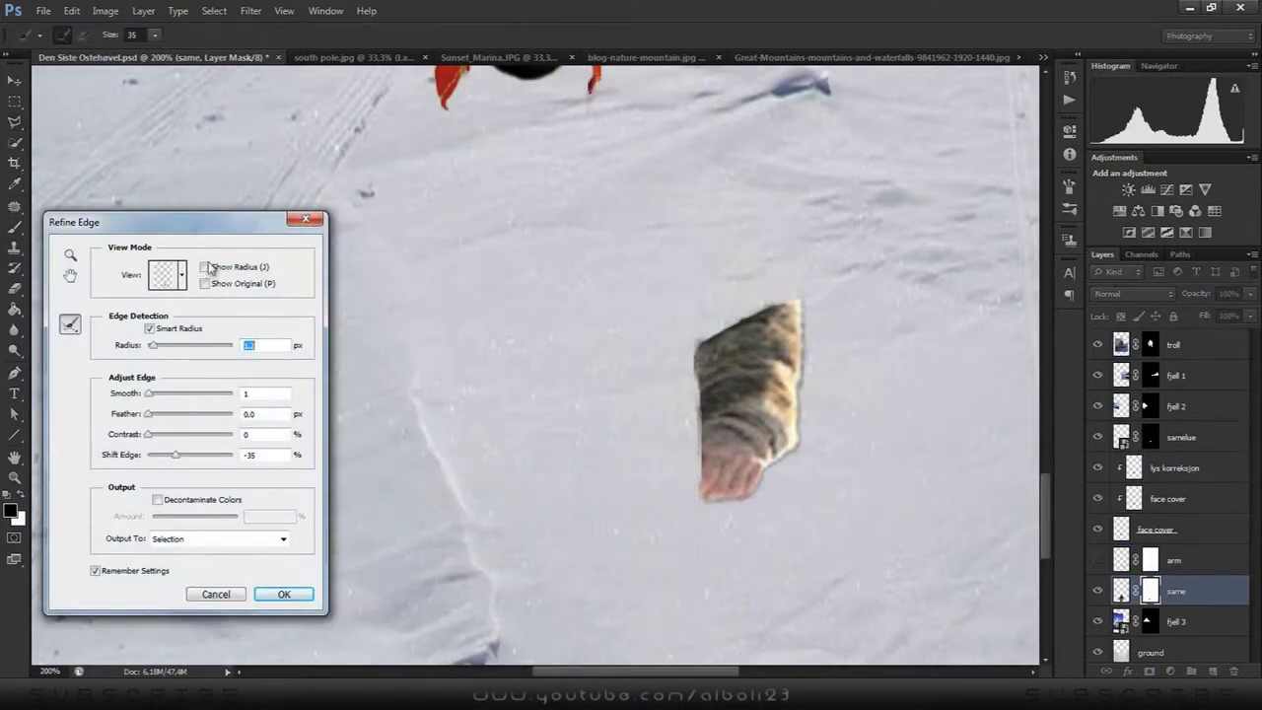
{"action": "left_click", "coordinate": [284, 594]}
{"action": "key", "text": "shift+BackSpace"}
{"action": "key", "text": "Return"}
Show the arm layer, hide the original figure layer and set black for mask painting
{"action": "left_click", "coordinate": [1097, 559]}
{"action": "left_click", "coordinate": [1173, 560]}
{"action": "left_click", "coordinate": [1097, 591]}
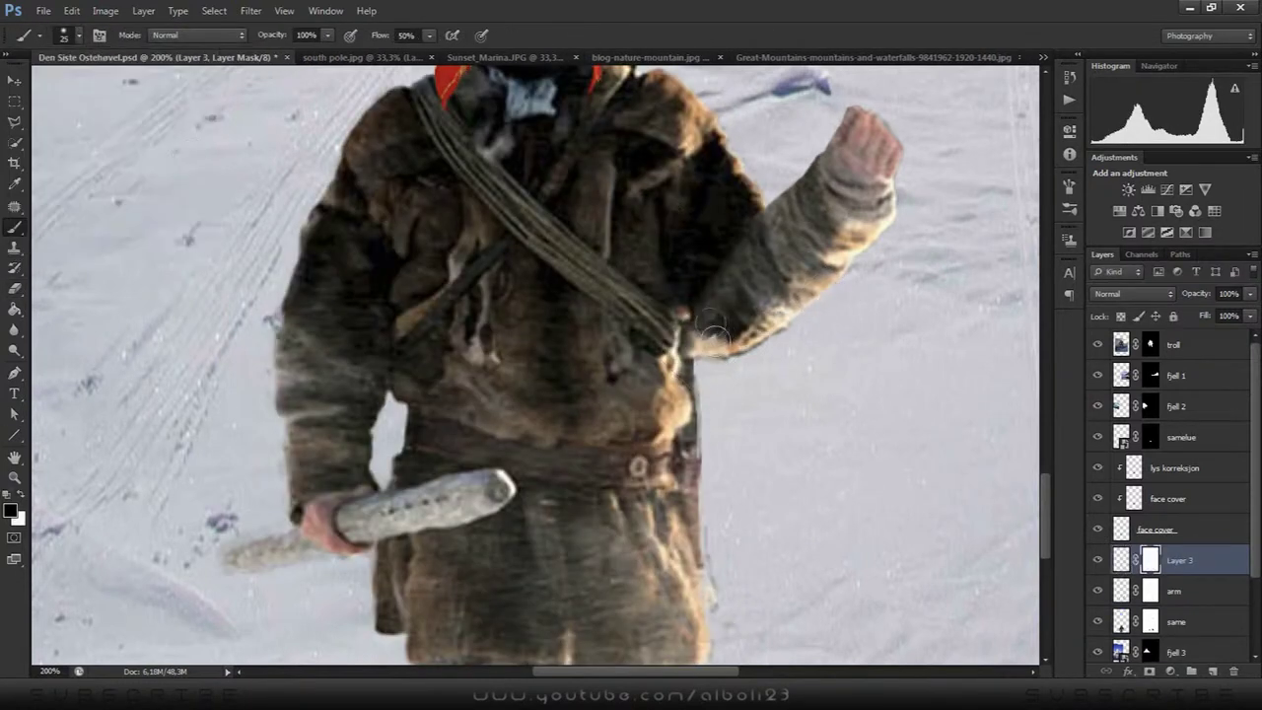
{"action": "key", "text": "x"}
{"action": "key", "text": "ctrl+plus"}
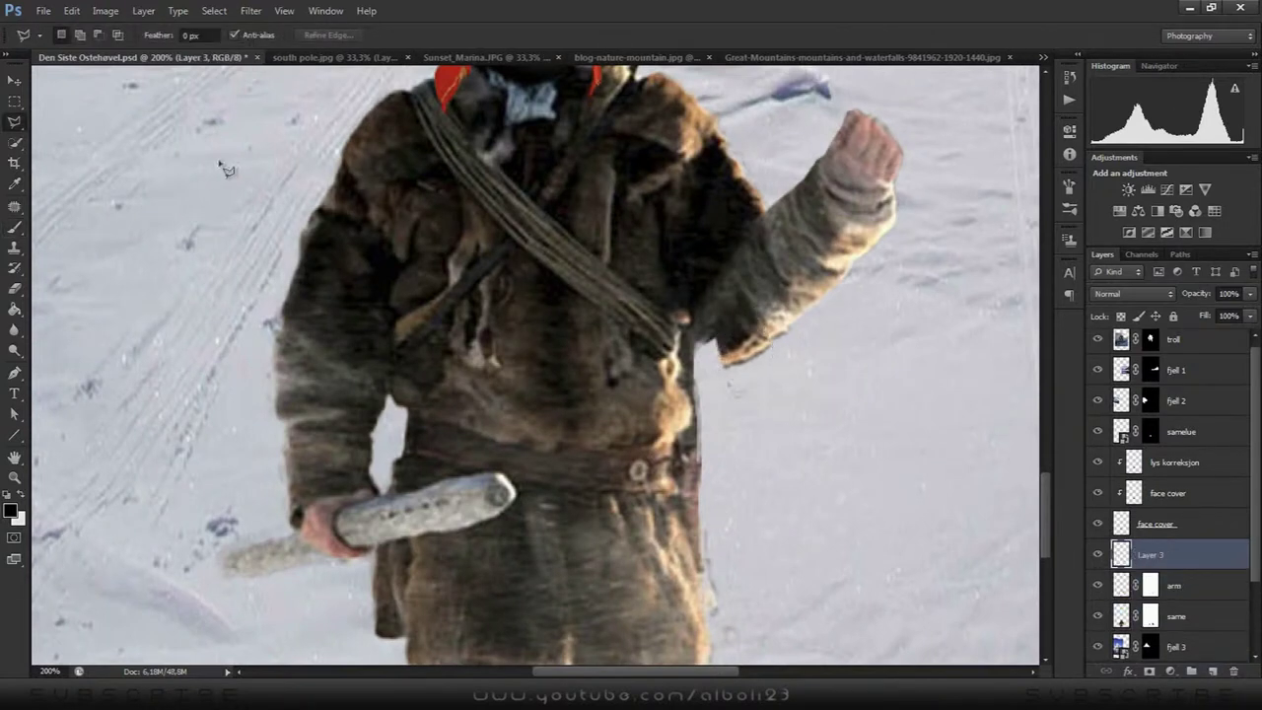
Copy a coat patch to a new layer, move it over the stick and distort it to fit
{"action": "key", "text": "b"}
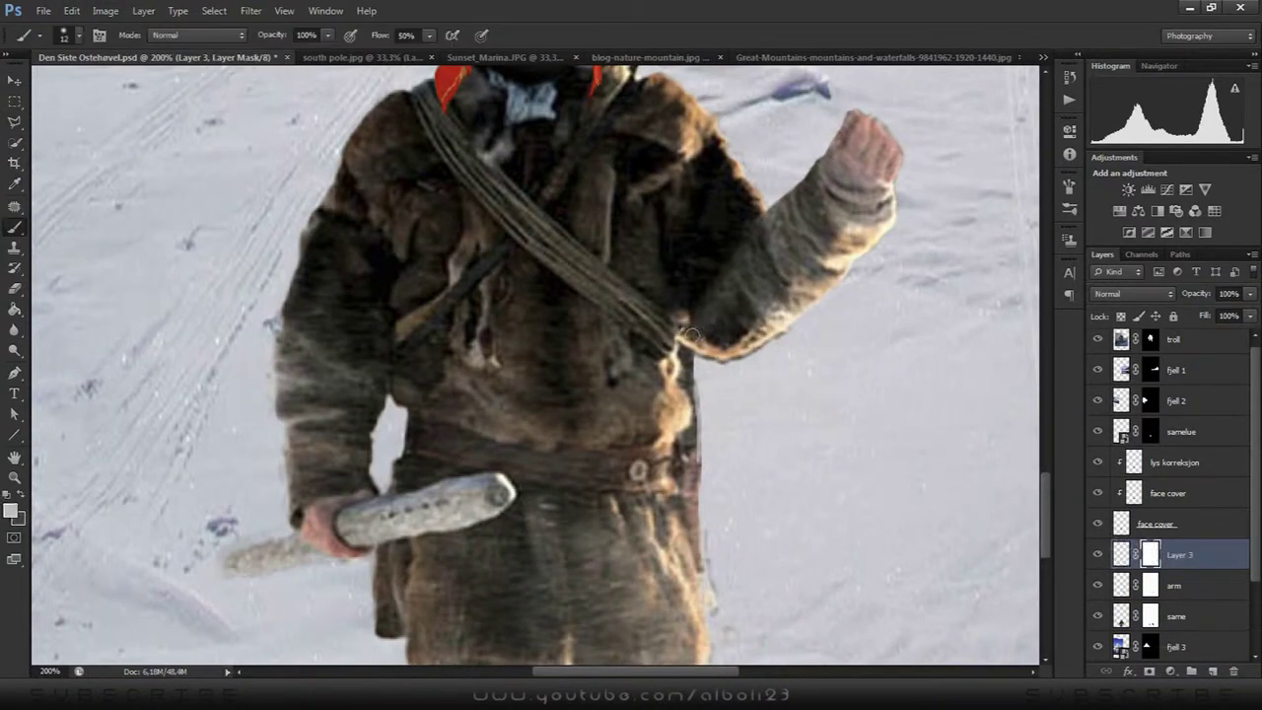
{"action": "key", "text": "ctrl+minus"}
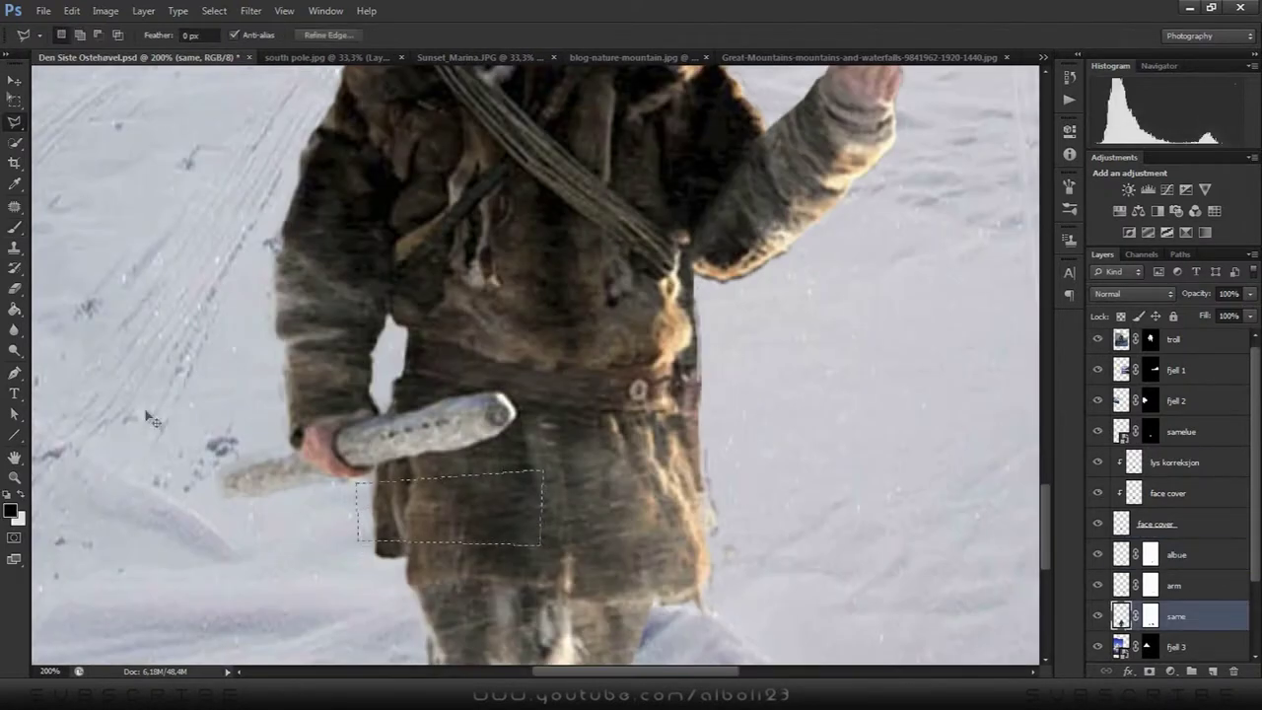
{"action": "key", "text": "ctrl+j"}
{"action": "key", "text": "v"}
{"action": "left_click_drag", "start_coordinate": [423, 512], "coordinate": [423, 418]}
{"action": "key", "text": "ctrl+t"}
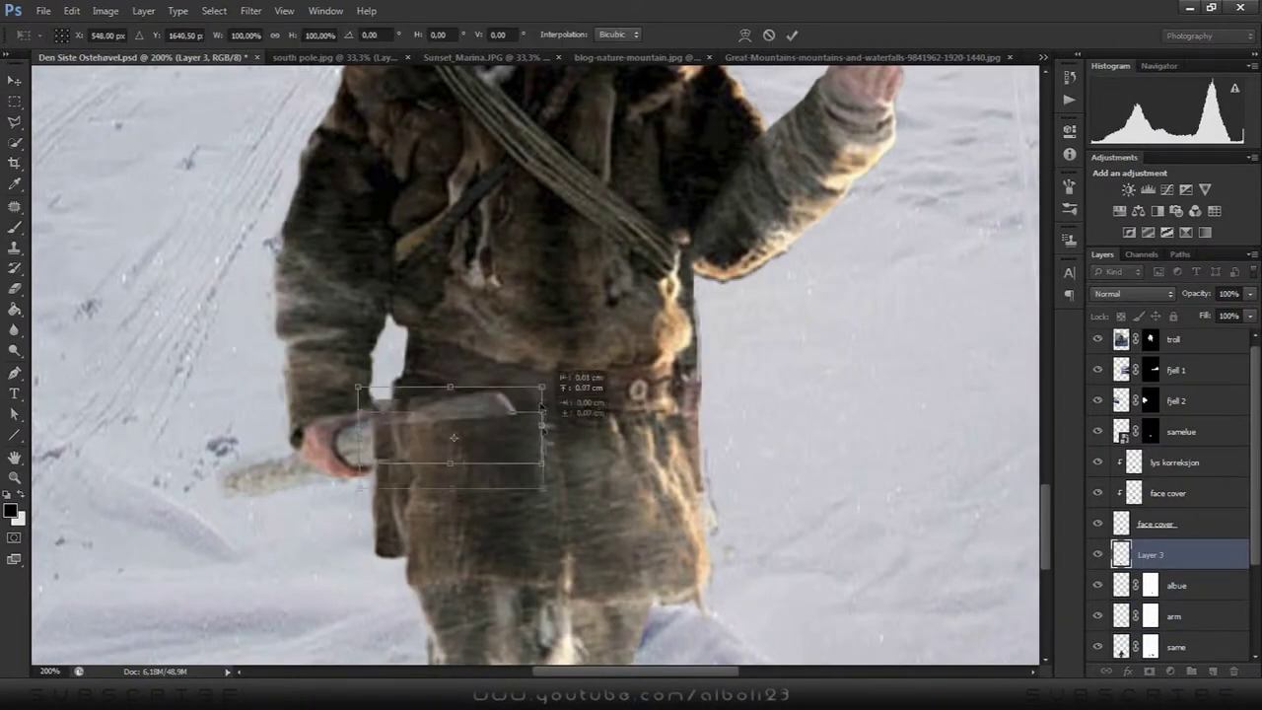
{"action": "left_click", "coordinate": [72, 10]}
{"action": "left_click", "coordinate": [330, 385]}
{"action": "key", "text": "Return"}
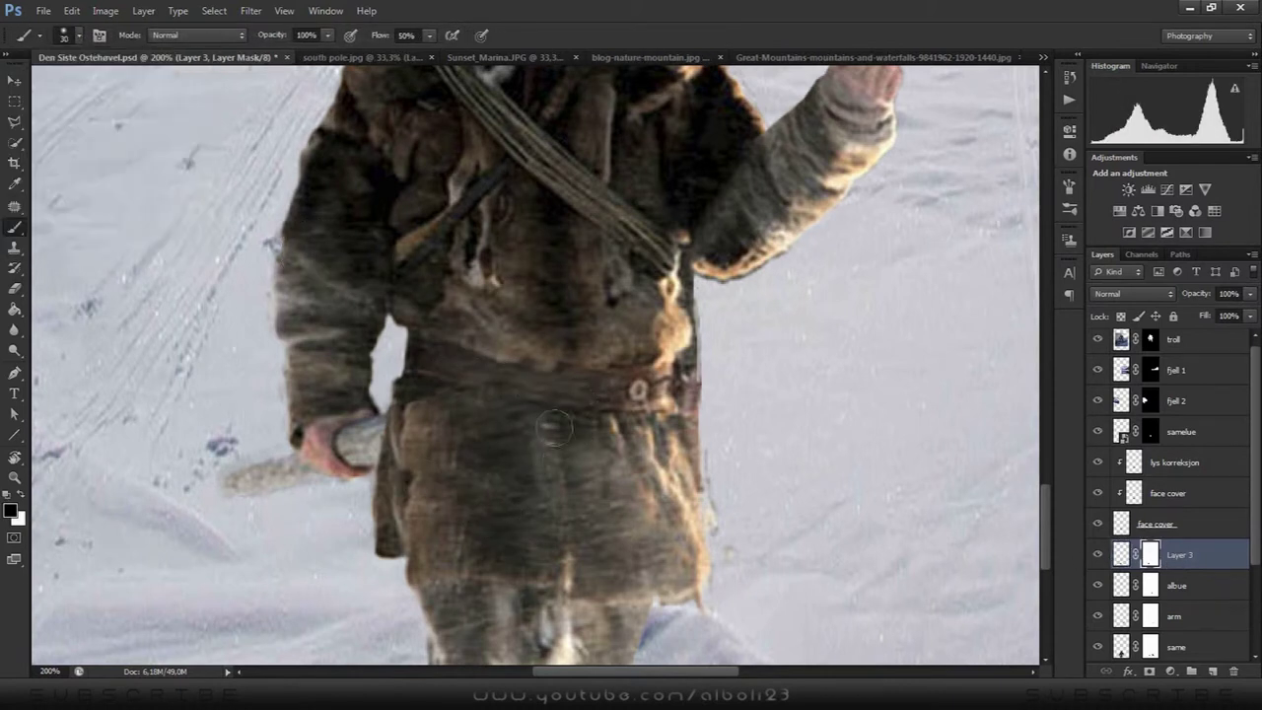
{"action": "key", "text": "ctrl+plus"}
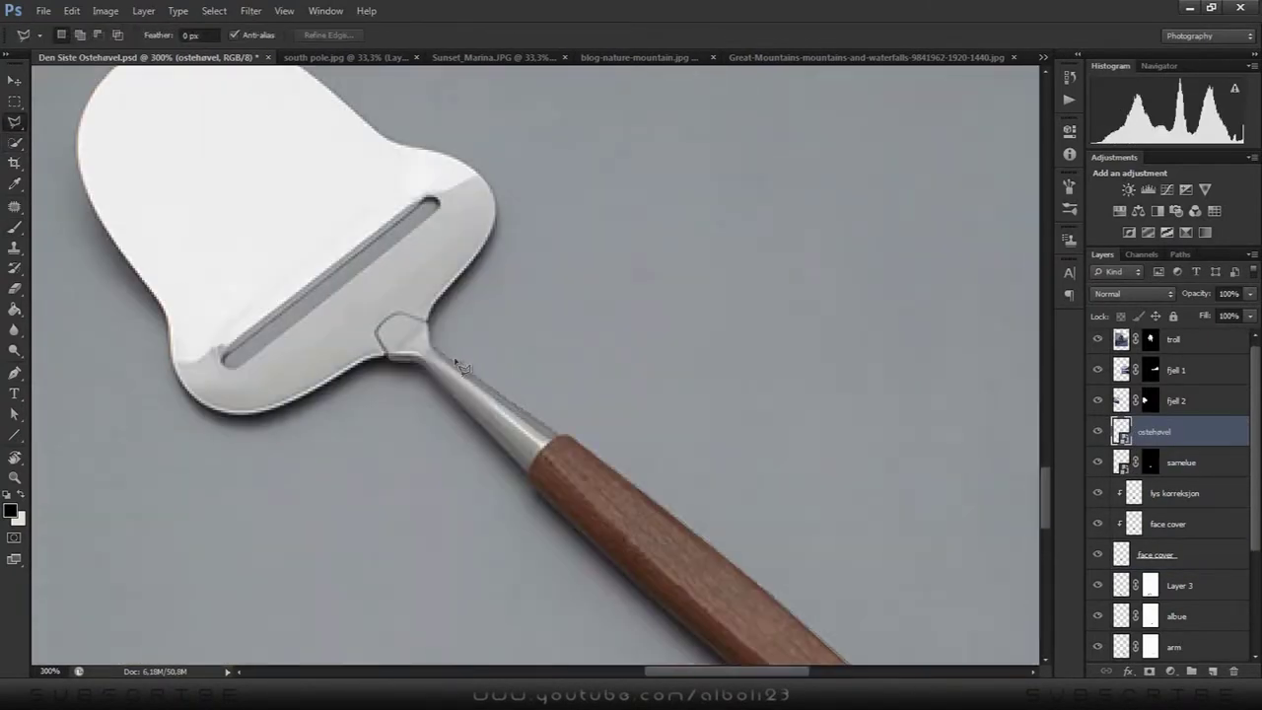
Zoom in close on the cheese slicer placed in the man's hand
{"action": "scroll", "coordinate": [253, 121], "scroll_direction": "up", "scroll_amount": 2}
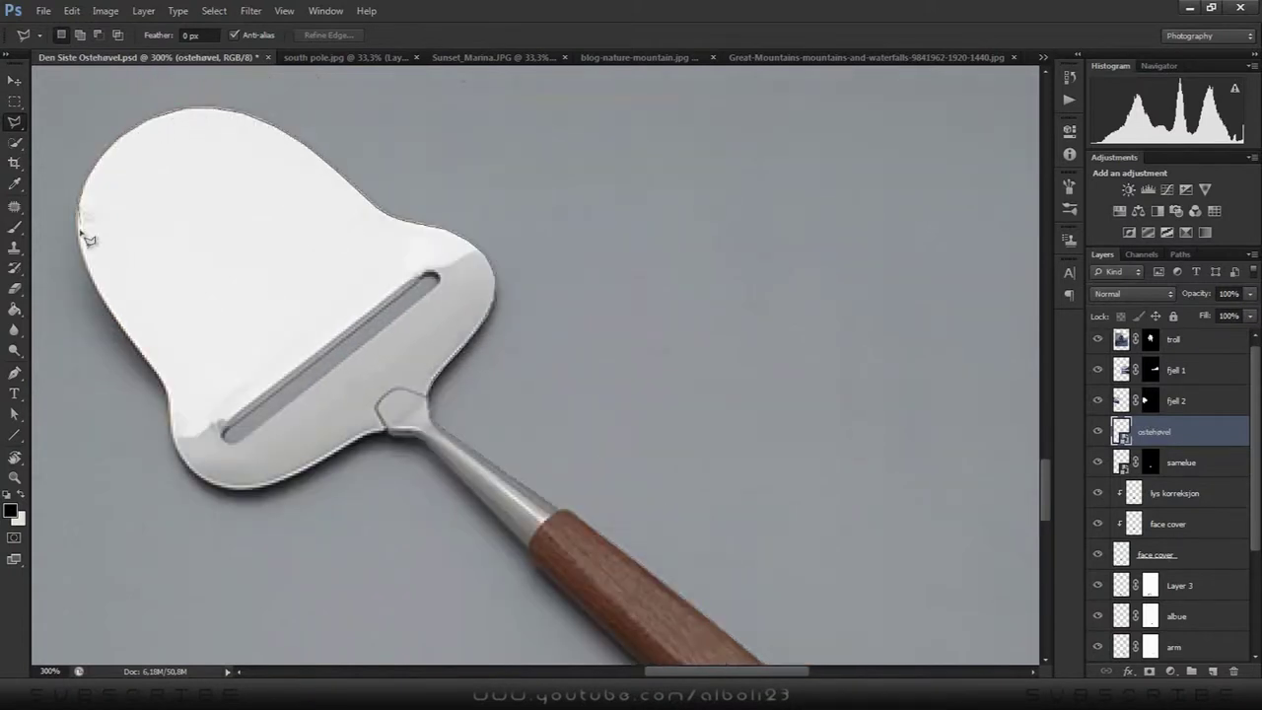
{"action": "scroll", "coordinate": [87, 210], "scroll_direction": "left", "scroll_amount": 2}
{"action": "scroll", "coordinate": [541, 499], "scroll_direction": "down", "scroll_amount": 5}
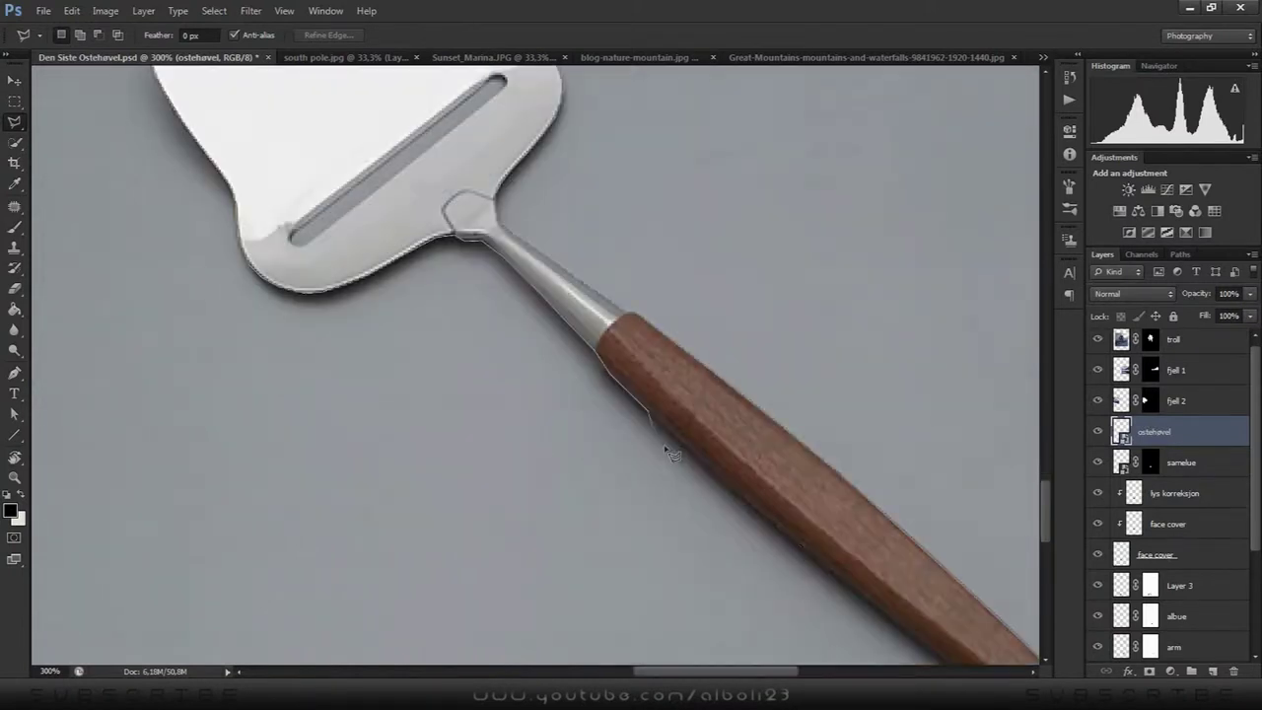
{"action": "scroll", "coordinate": [690, 503], "scroll_direction": "down", "scroll_amount": 3}
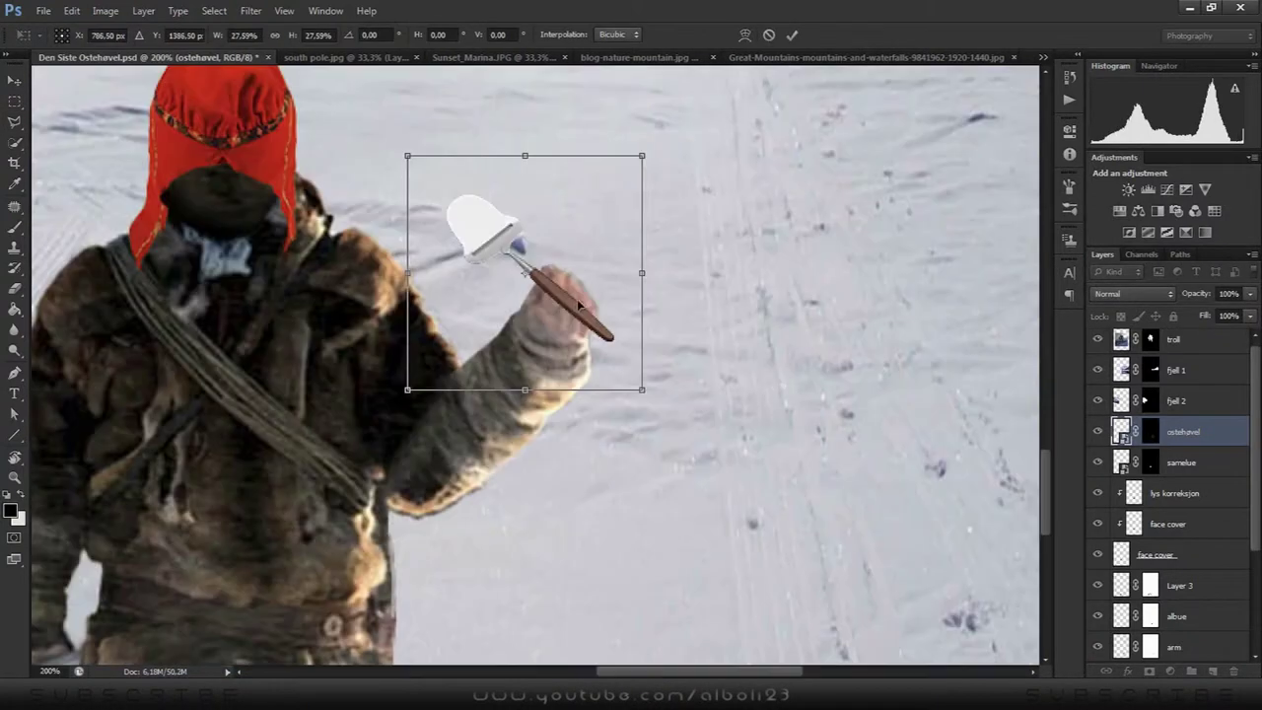
{"action": "key", "text": "ctrl+plus"}
{"action": "key", "text": "ctrl+plus"}
{"action": "key", "text": "ctrl+plus"}
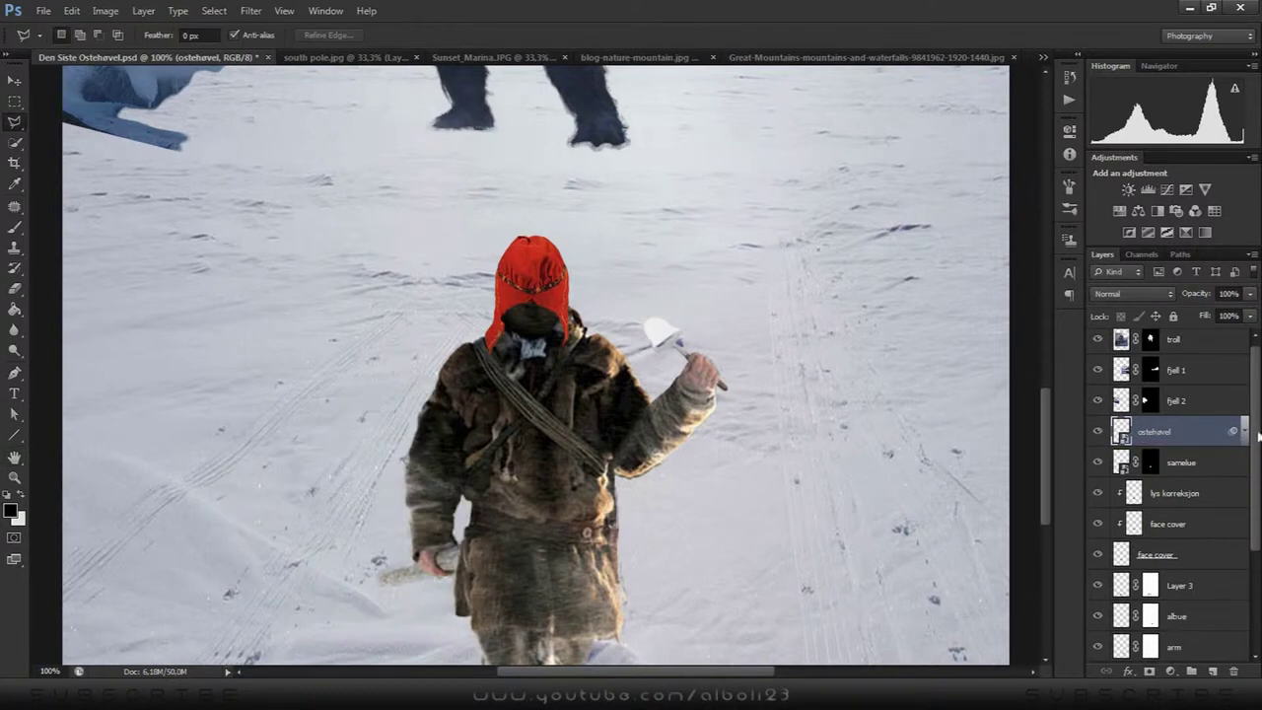
Convert the hat layer to a Smart Object and load the slicer's outline as a selection
{"action": "right_click", "coordinate": [1197, 461]}
{"action": "left_click", "coordinate": [1116, 194]}
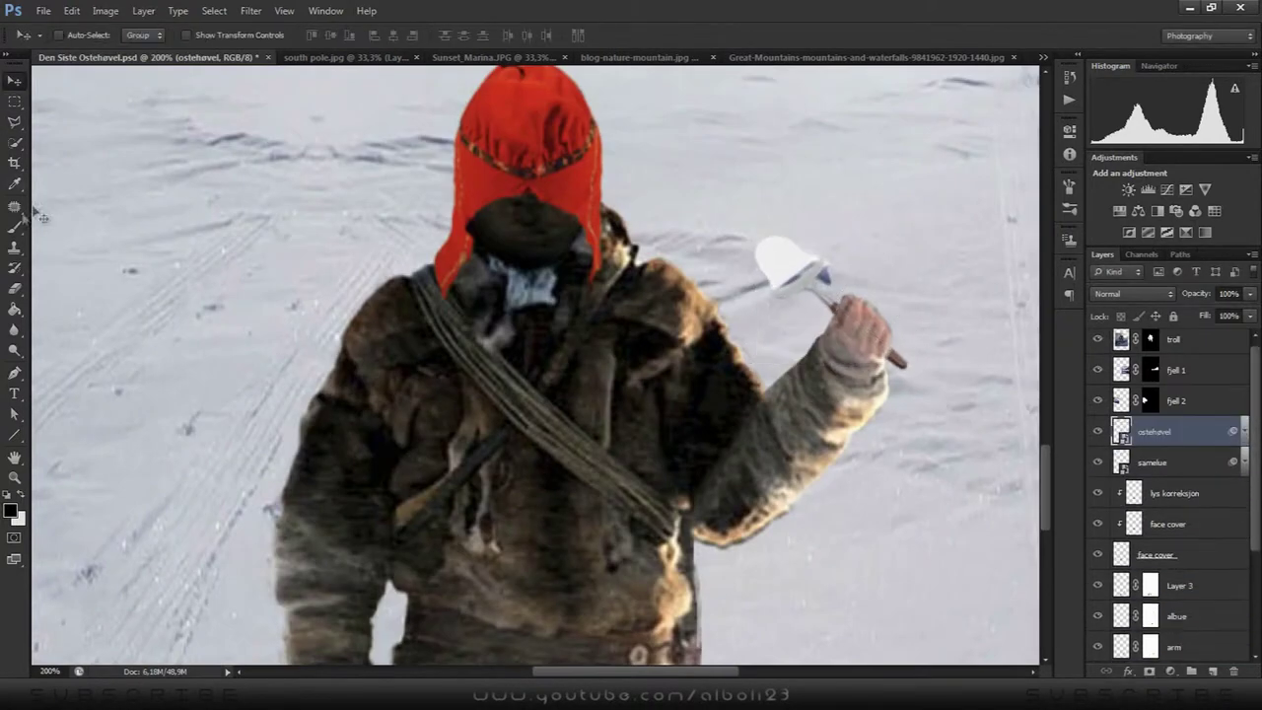
{"action": "left_click", "coordinate": [1105, 434], "text": "ctrl"}
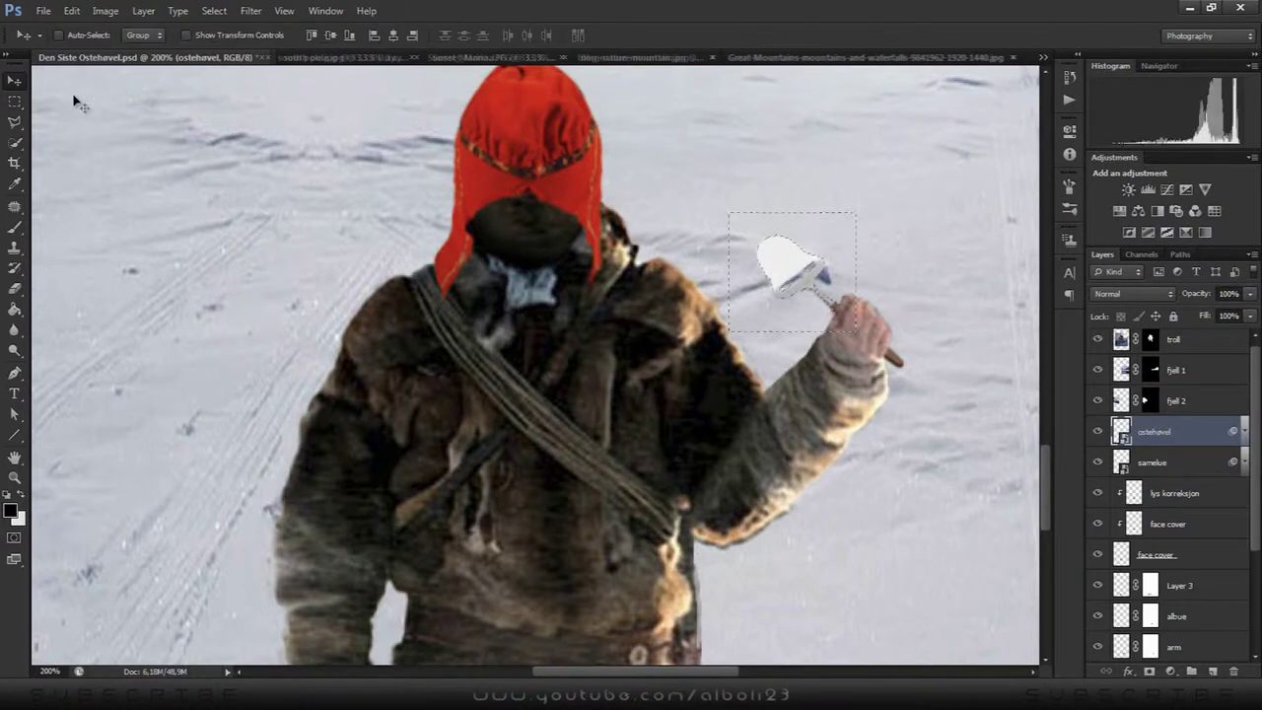
{"action": "key", "text": "ctrl+0"}
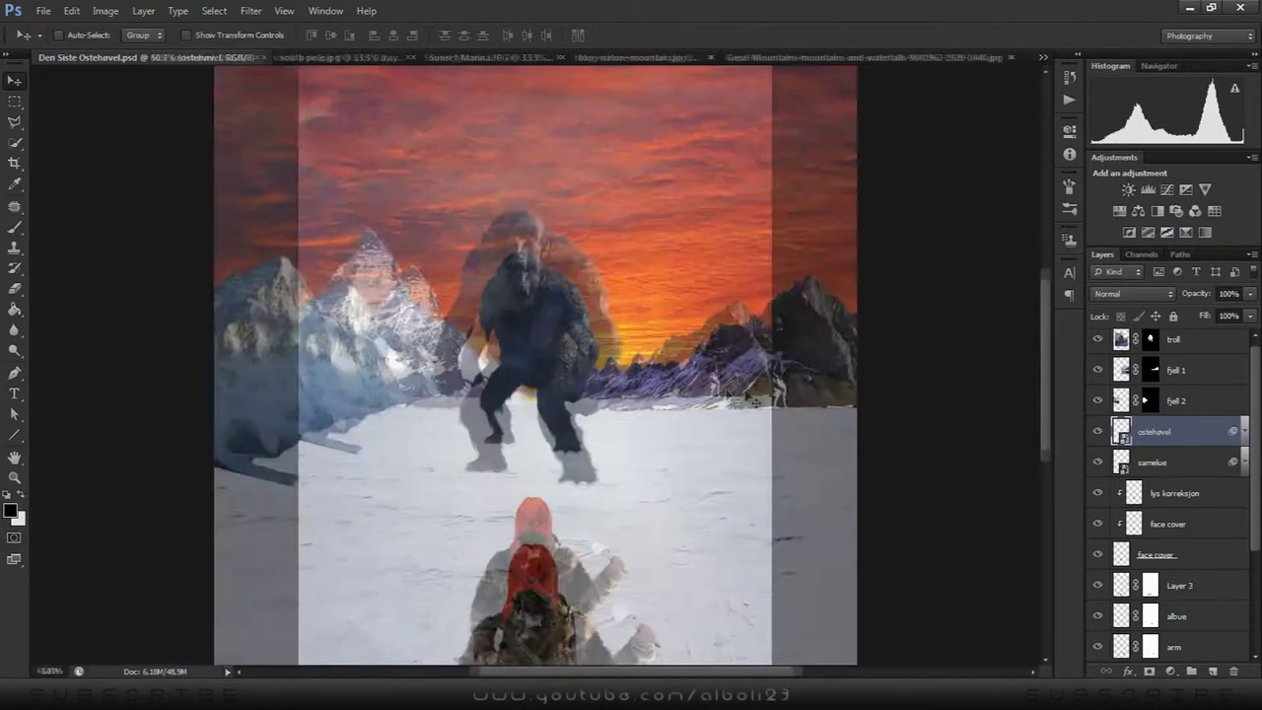
Scale down the right-hand mountain layer, fjell 1
{"action": "left_click", "coordinate": [1172, 369]}
{"action": "key", "text": "ctrl+t"}
{"action": "left_click_drag", "start_coordinate": [535, 242], "coordinate": [550, 249]}
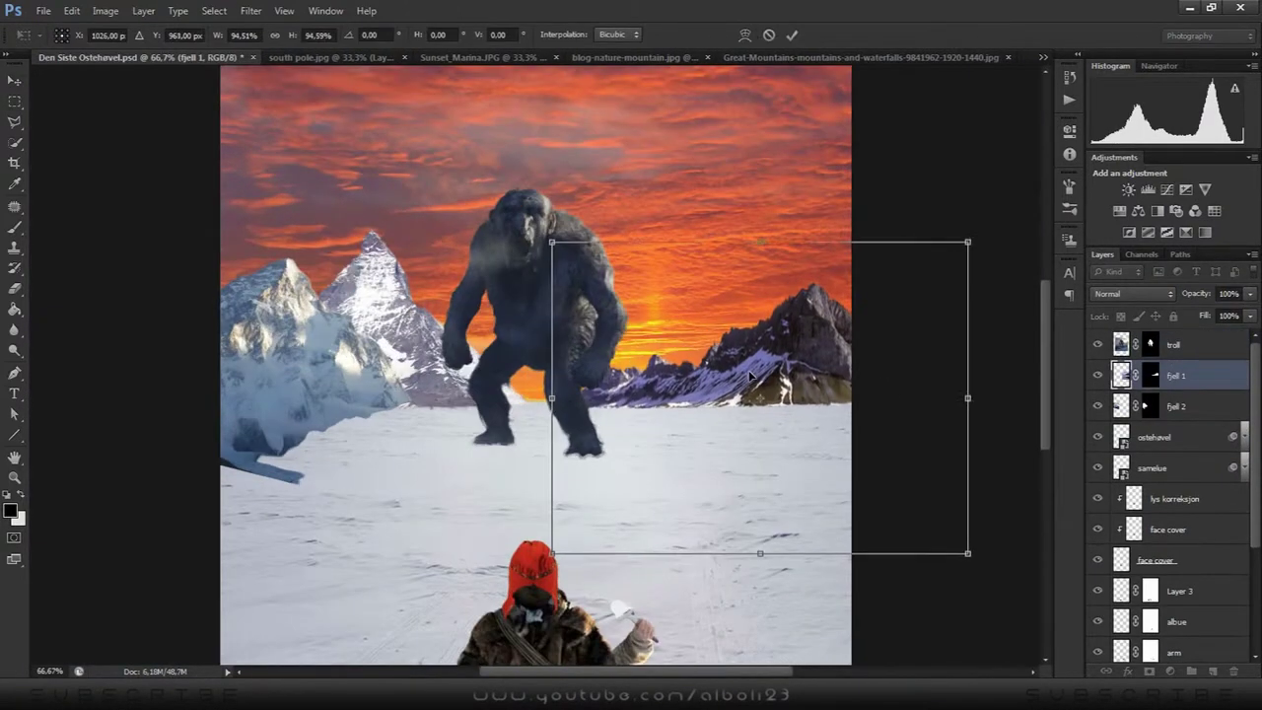
{"action": "key", "text": "Return"}
Move fjell 3 lower in the layer stack and refine the left mountain's edge
{"action": "left_click_drag", "start_coordinate": [1173, 345], "coordinate": [1190, 481]}
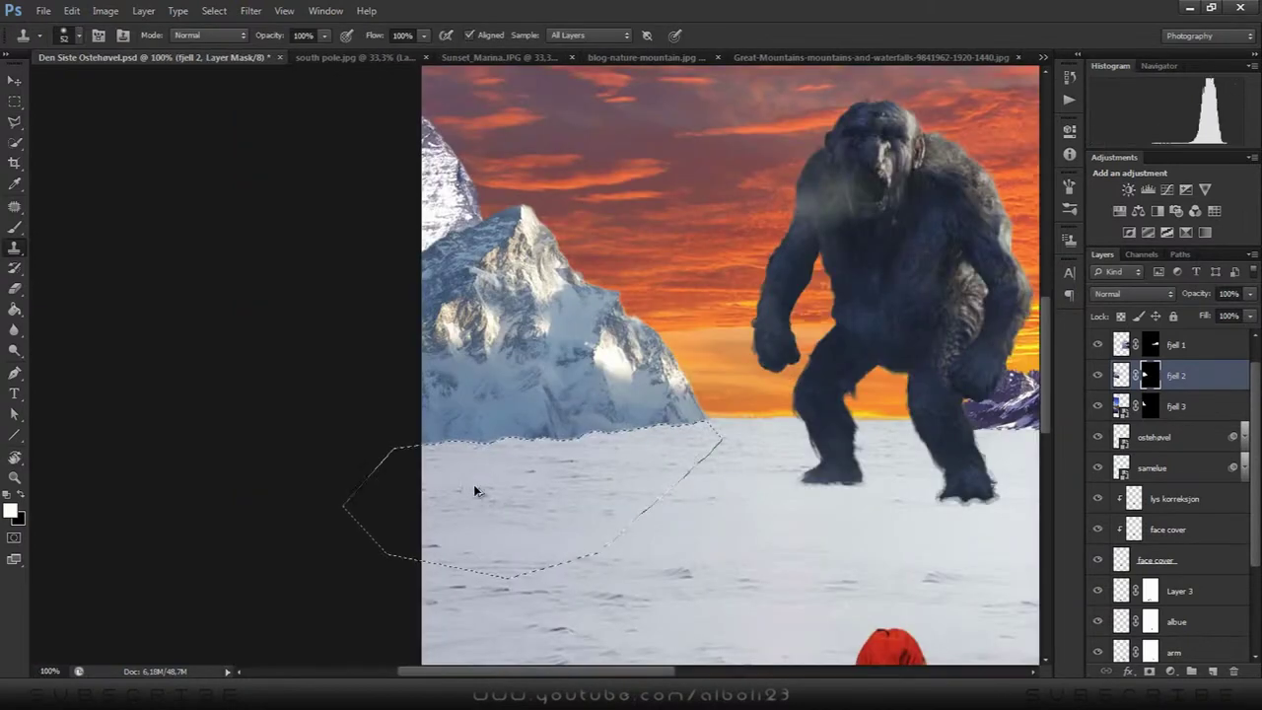
{"action": "key", "text": "ctrl+alt+r"}
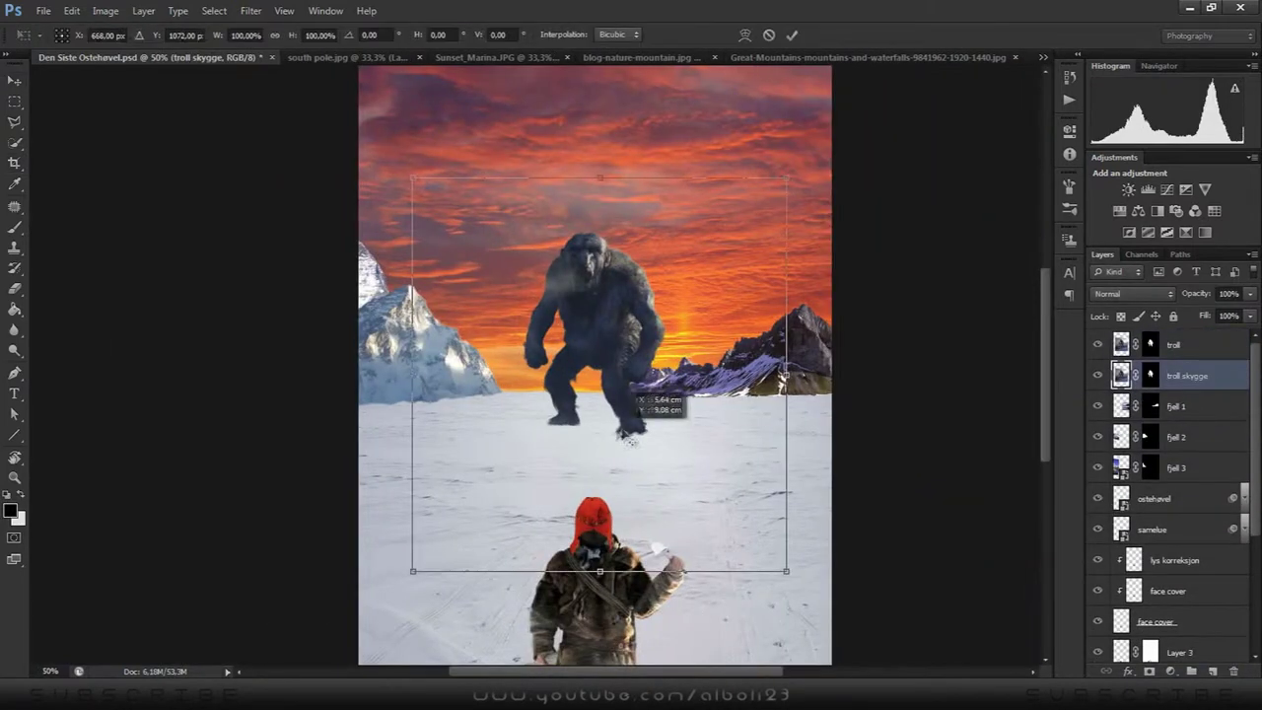
{"action": "left_click", "coordinate": [72, 10]}
Flip the troll skygge layer vertically and tilt it into a shadow across the snow
{"action": "left_click", "coordinate": [324, 500]}
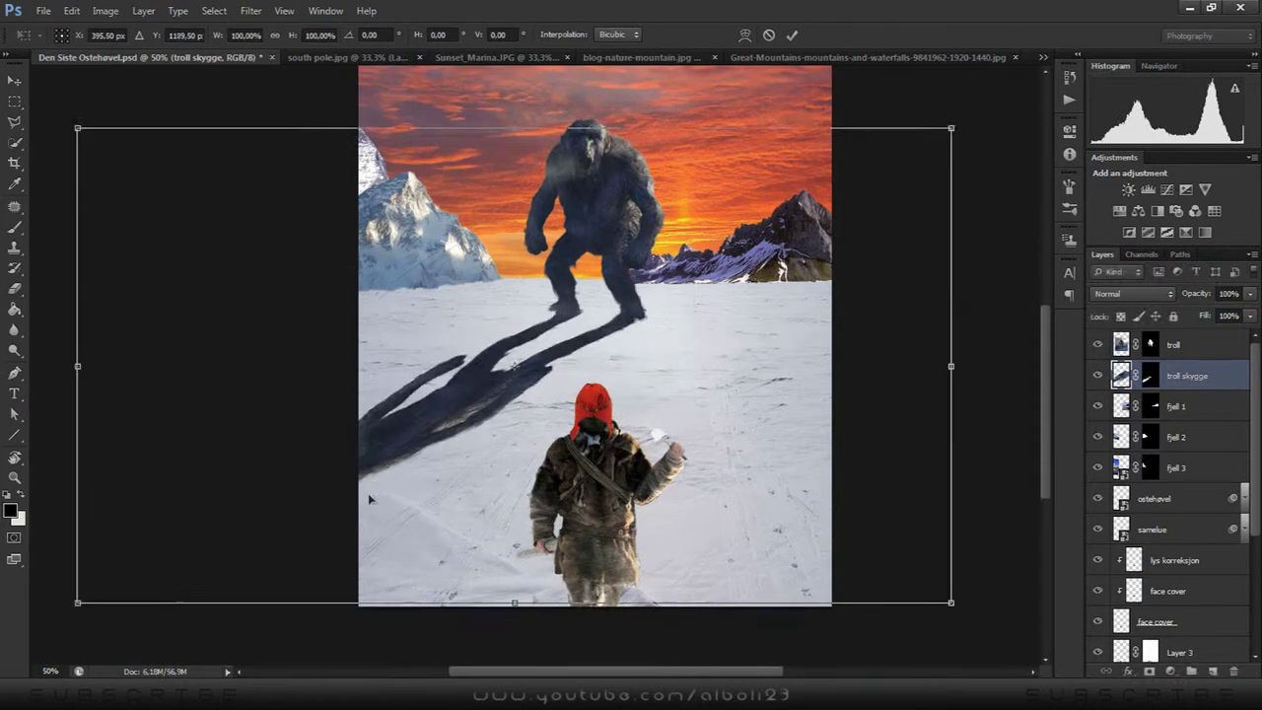
{"action": "left_click_drag", "start_coordinate": [964, 247], "coordinate": [967, 264]}
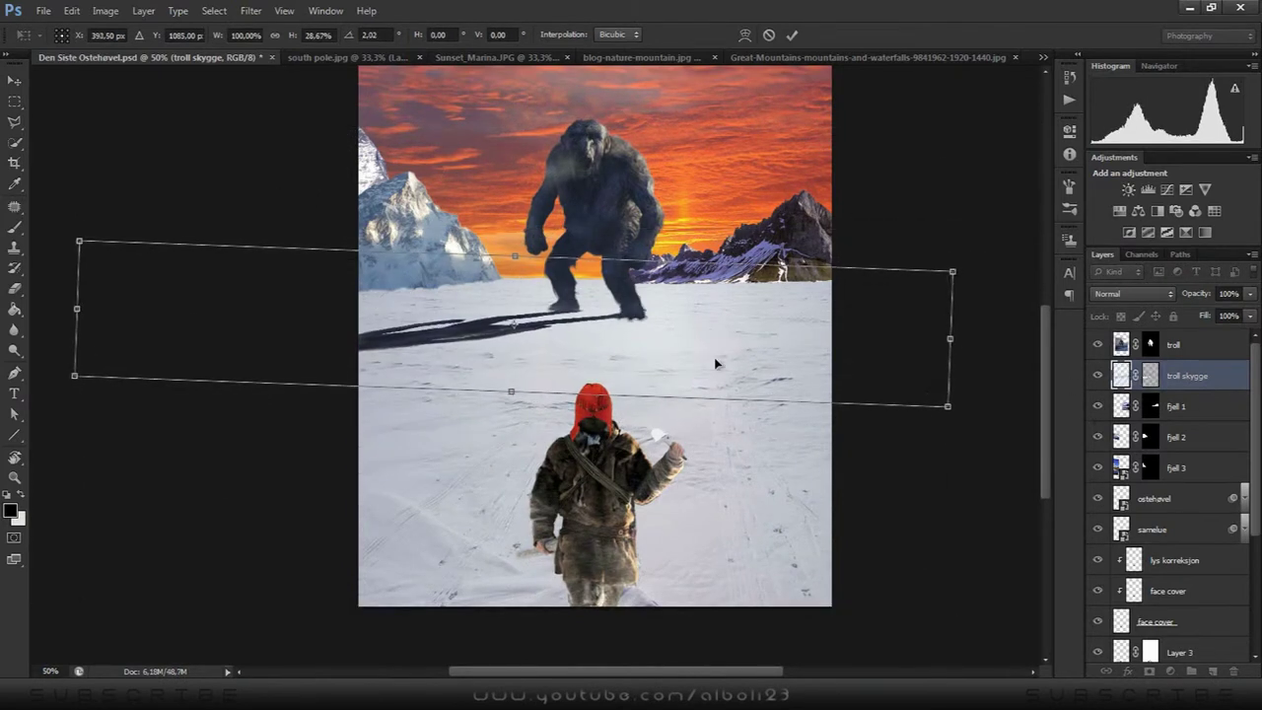
{"action": "key", "text": "Return"}
{"action": "key", "text": "ctrl+1"}
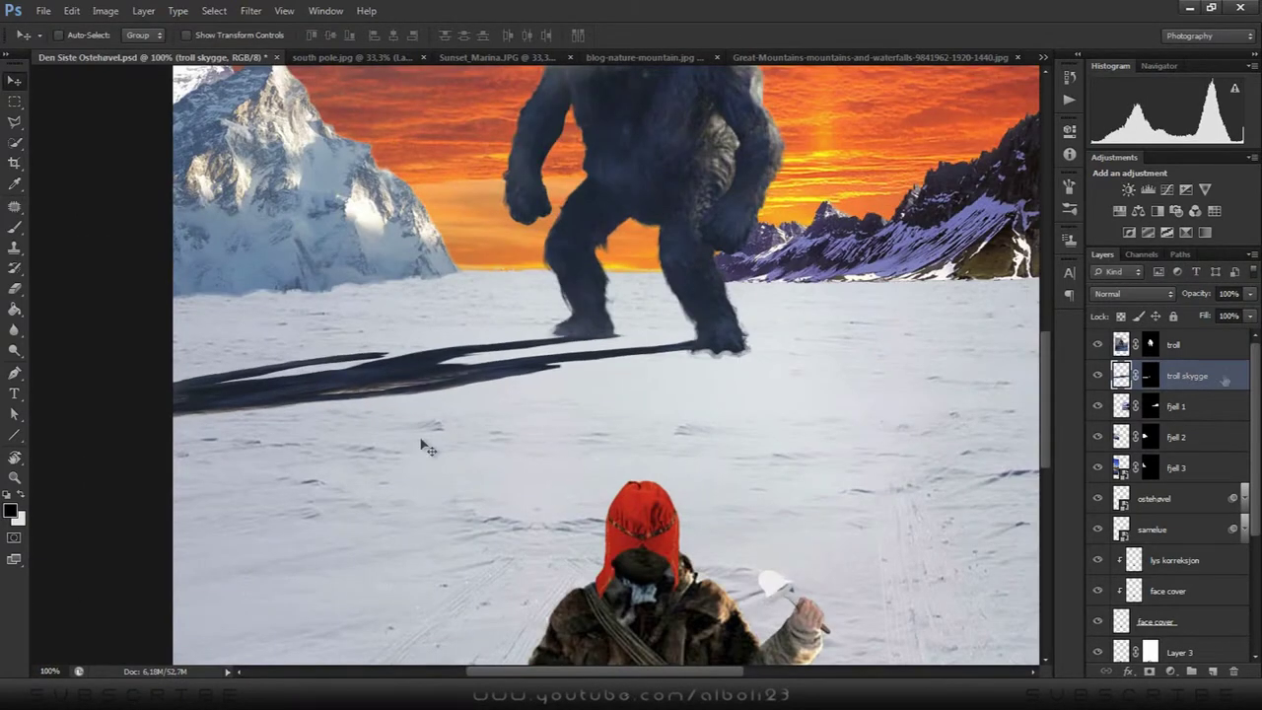
Give the shadow layer a blue-grey Color Overlay layer style
{"action": "double_click", "coordinate": [1194, 377]}
{"action": "left_click", "coordinate": [1084, 270]}
{"action": "left_click", "coordinate": [577, 460]}
{"action": "left_click", "coordinate": [591, 502]}
{"action": "key", "text": "Return"}
{"action": "key", "text": "Return"}
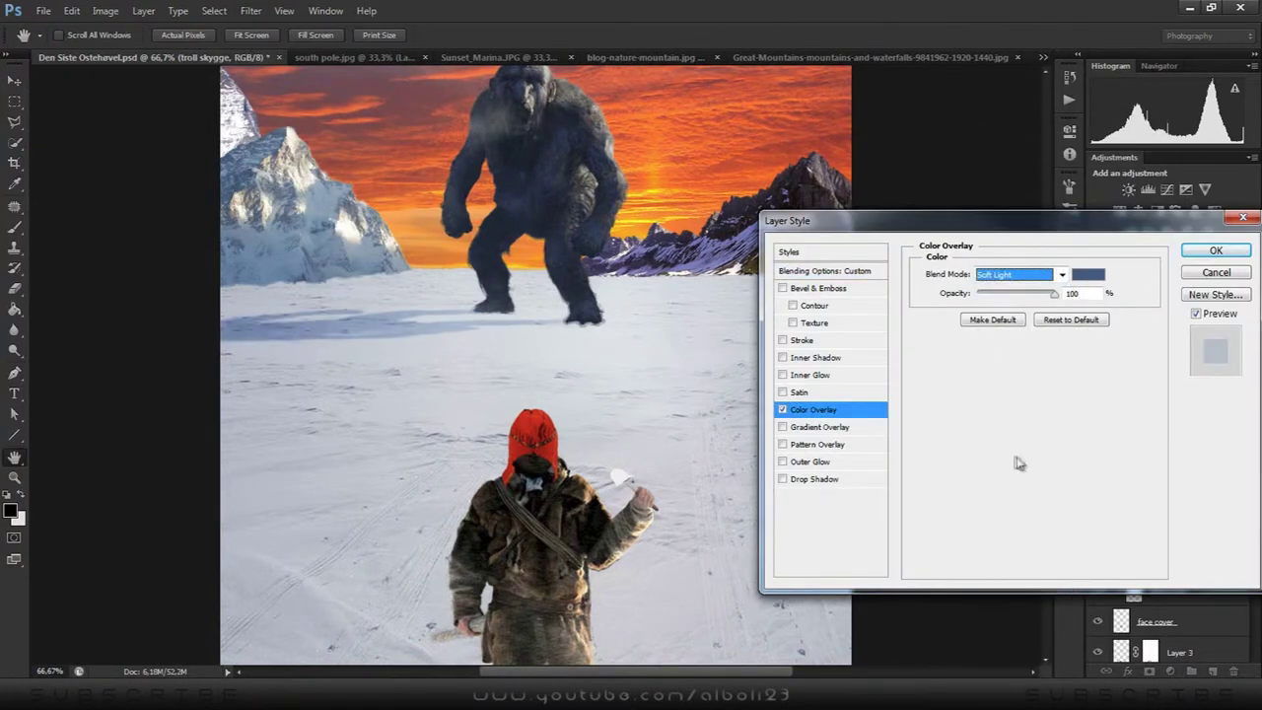
{"action": "key", "text": "ctrl+1"}
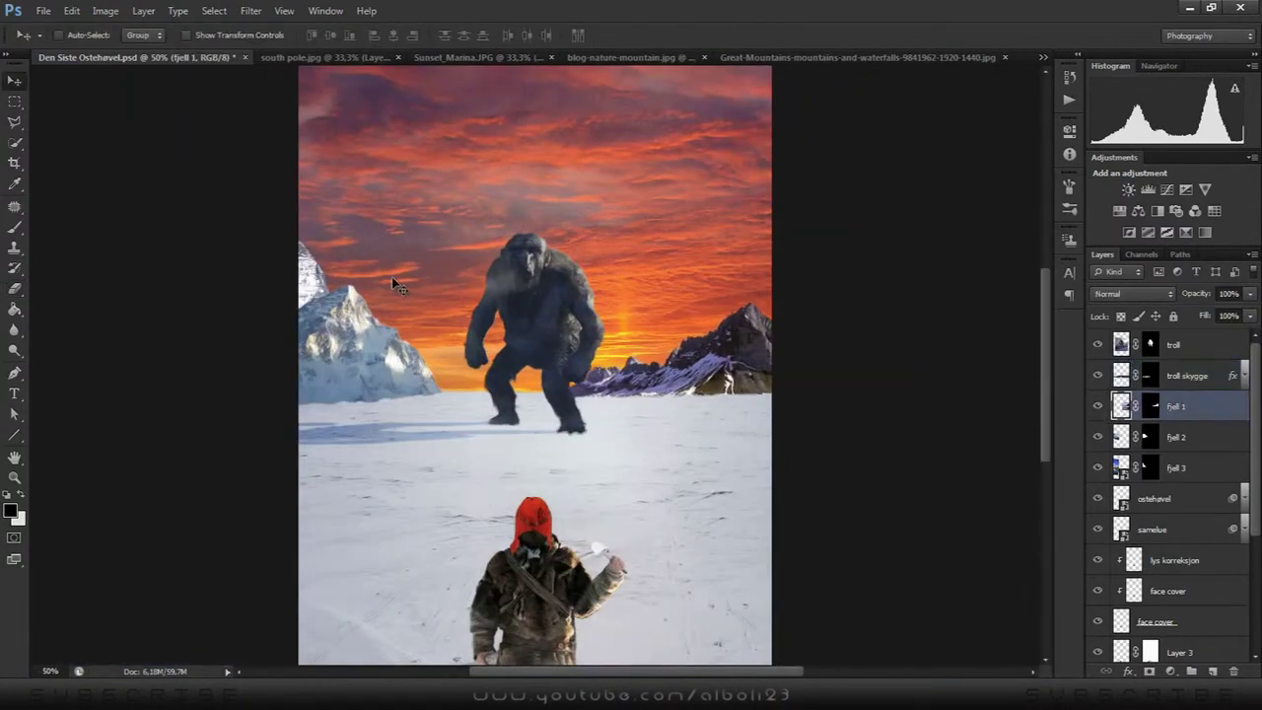
Add a Blue-channel Curves adjustment and set the title font to Credit Block at 48 pt
{"action": "left_click", "coordinate": [127, 16]}
{"action": "key", "text": "alt+5"}
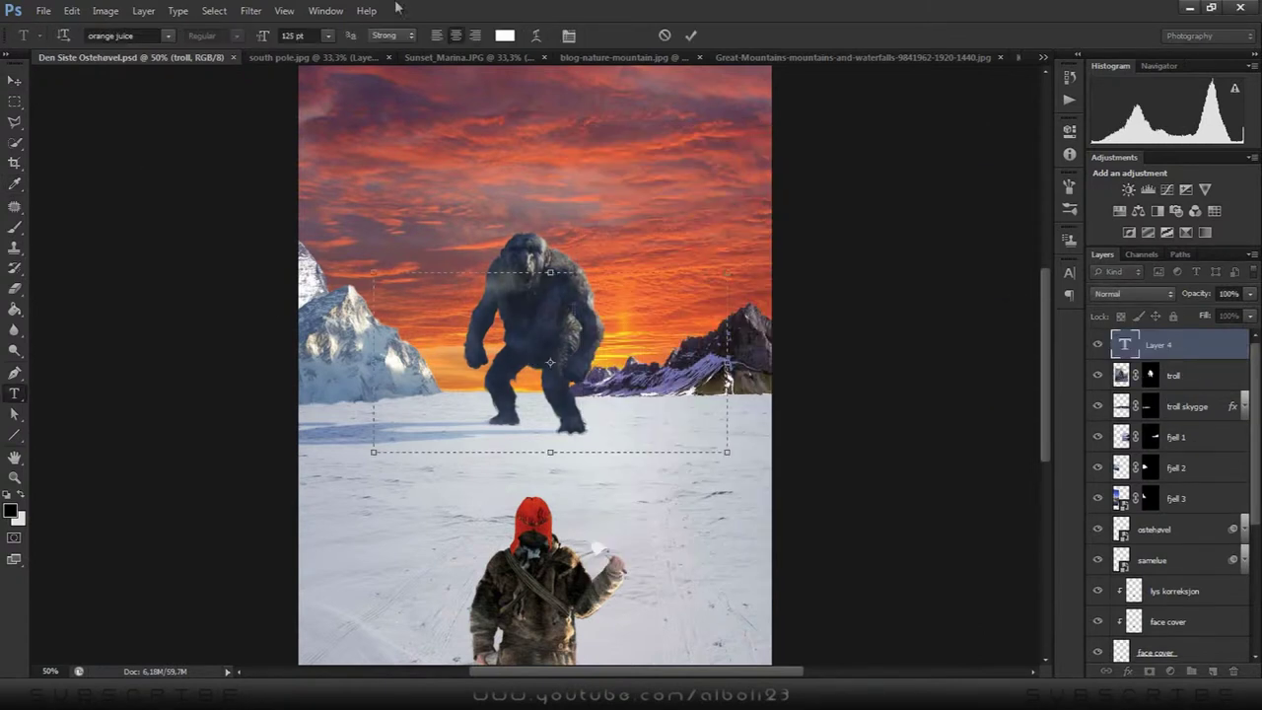
{"action": "left_click", "coordinate": [167, 35]}
{"action": "left_click", "coordinate": [148, 336]}
{"action": "left_click", "coordinate": [168, 36]}
{"action": "left_click", "coordinate": [329, 36]}
{"action": "left_click", "coordinate": [306, 252]}
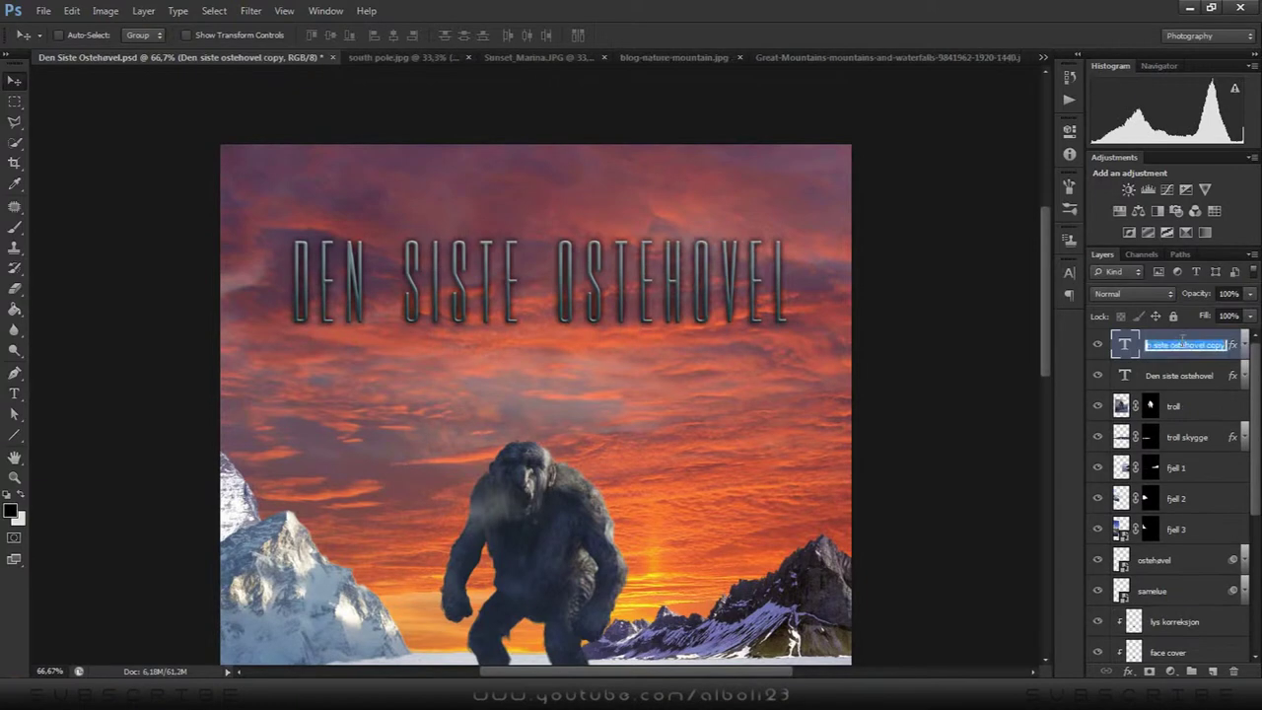
Stretch and tilt the slash text into an Ø and nudge the cheese slicer over the O
{"action": "key", "text": "ctrl+t"}
{"action": "left_click_drag", "start_coordinate": [886, 340], "coordinate": [732, 256]}
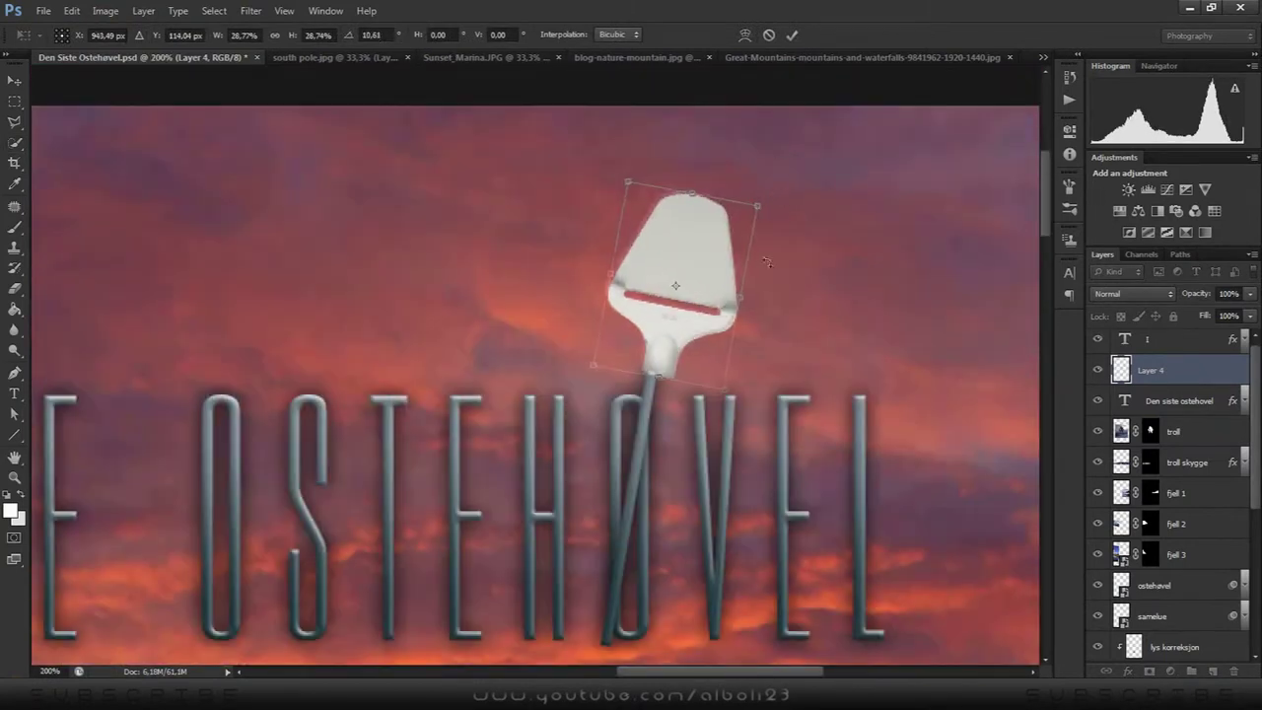
{"action": "left_click_drag", "start_coordinate": [666, 298], "coordinate": [670, 301]}
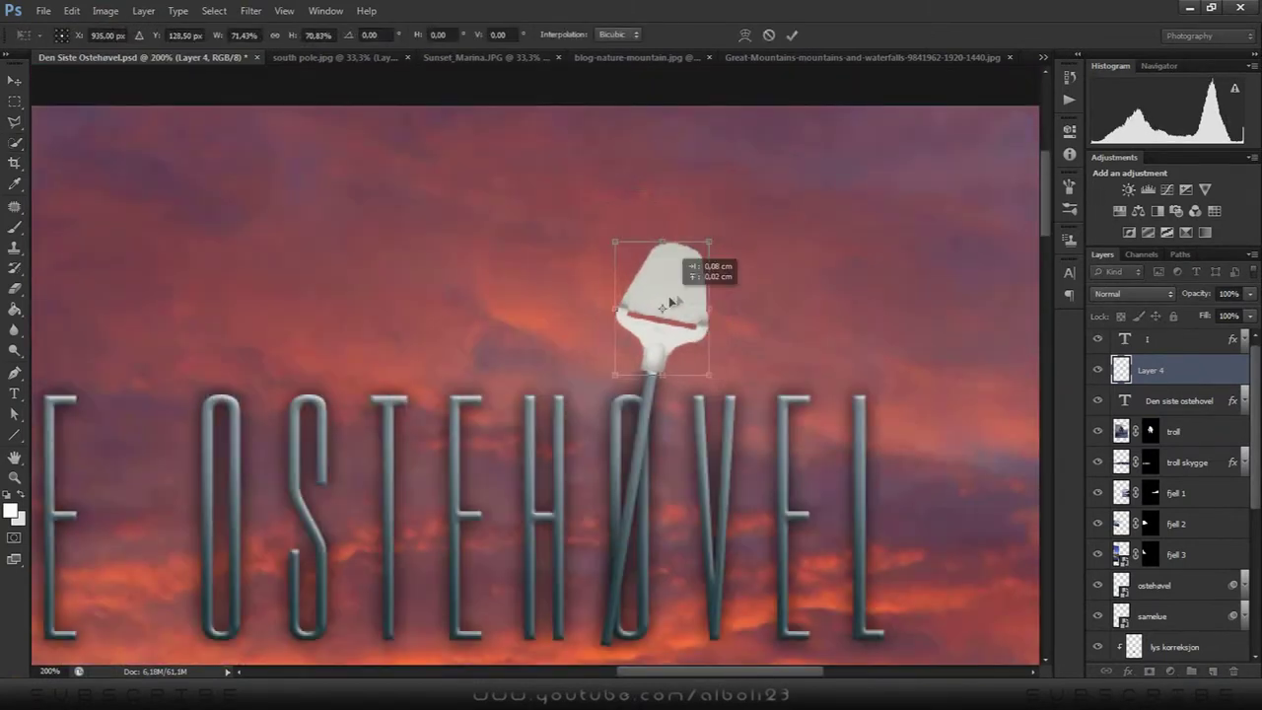
{"action": "left_click", "coordinate": [1148, 340]}
{"action": "right_click", "coordinate": [1168, 340]}
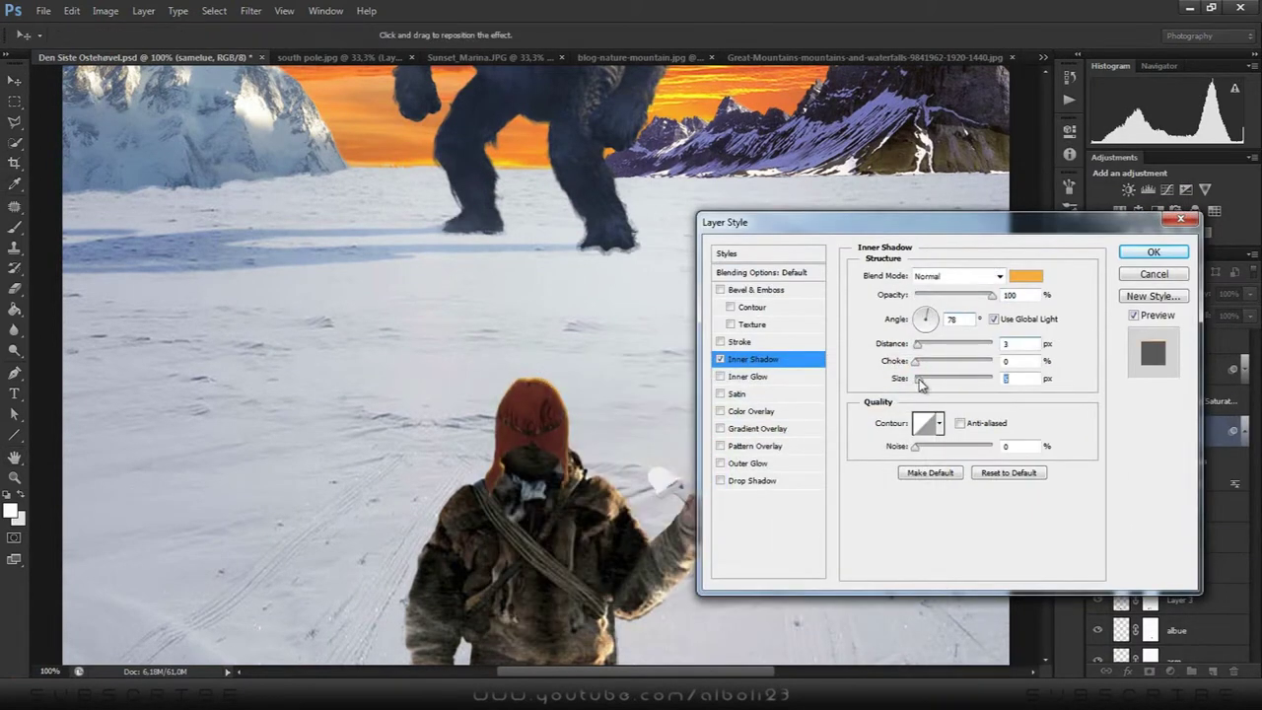
Split the hat's Inner Shadow into layers, adjust its Hue/Saturation, and add a new layer above
{"action": "right_click", "coordinate": [1189, 421]}
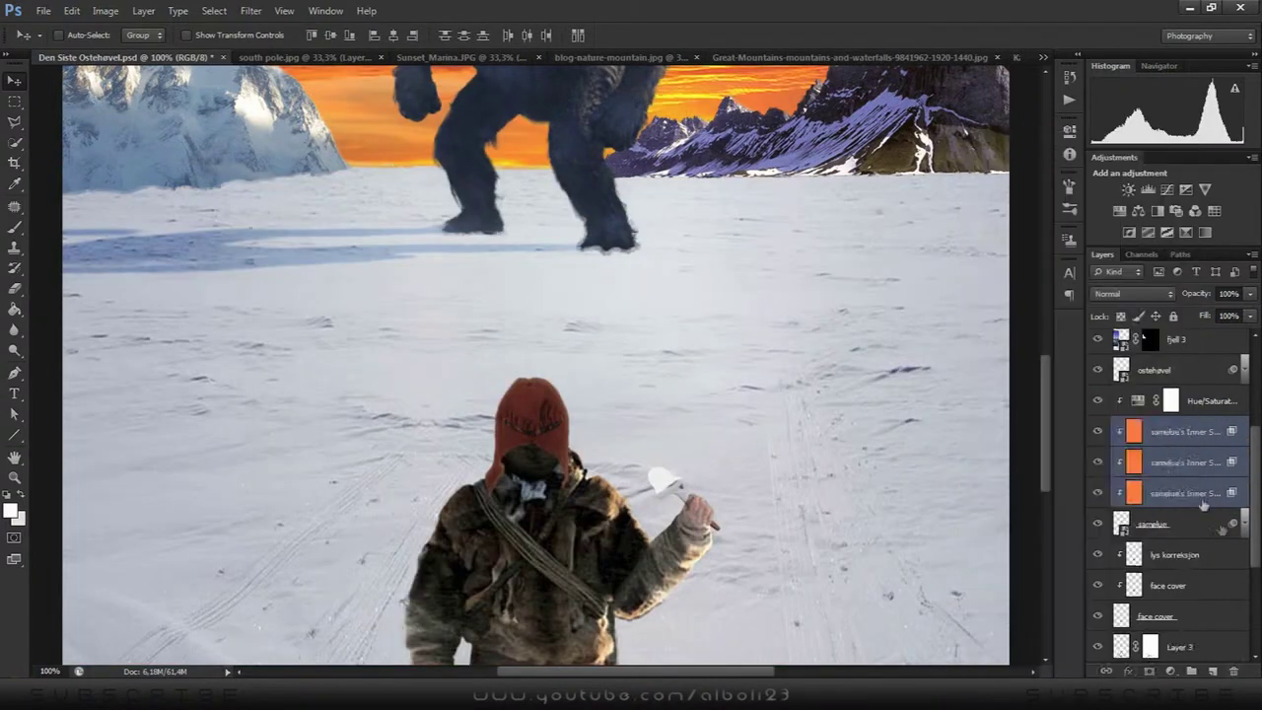
{"action": "double_click", "coordinate": [1138, 400]}
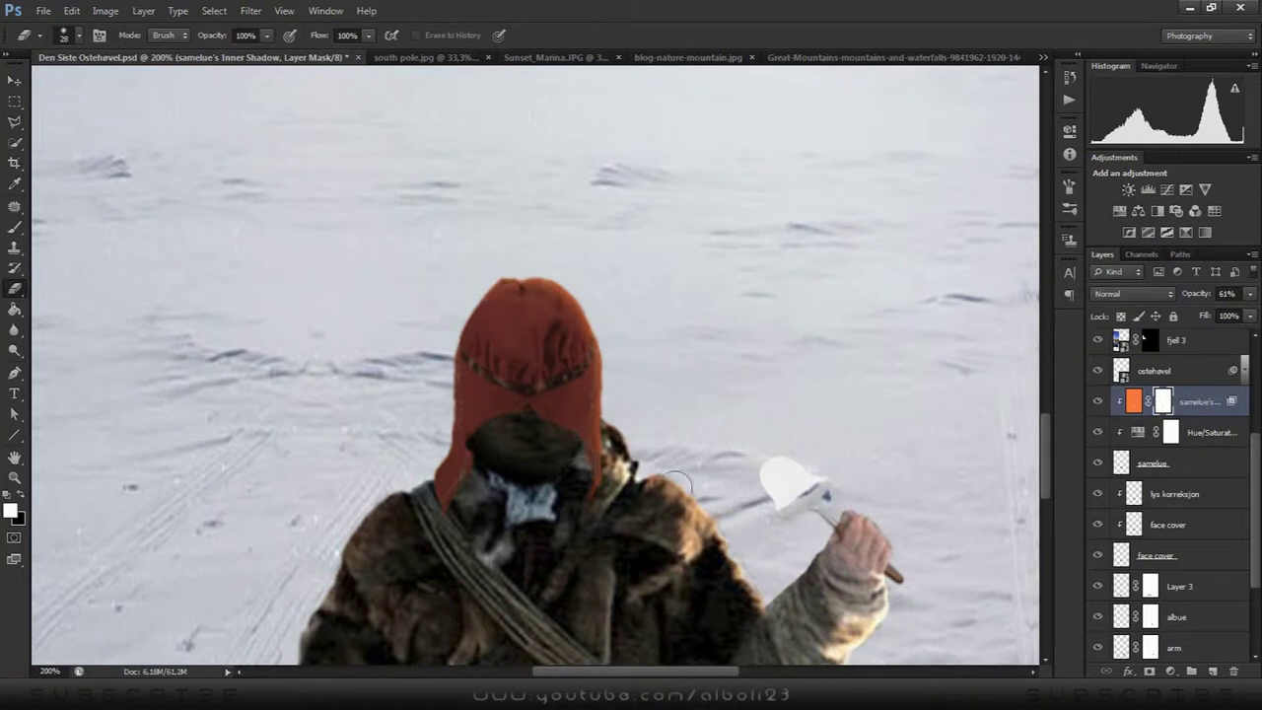
{"action": "left_click", "coordinate": [1213, 671]}
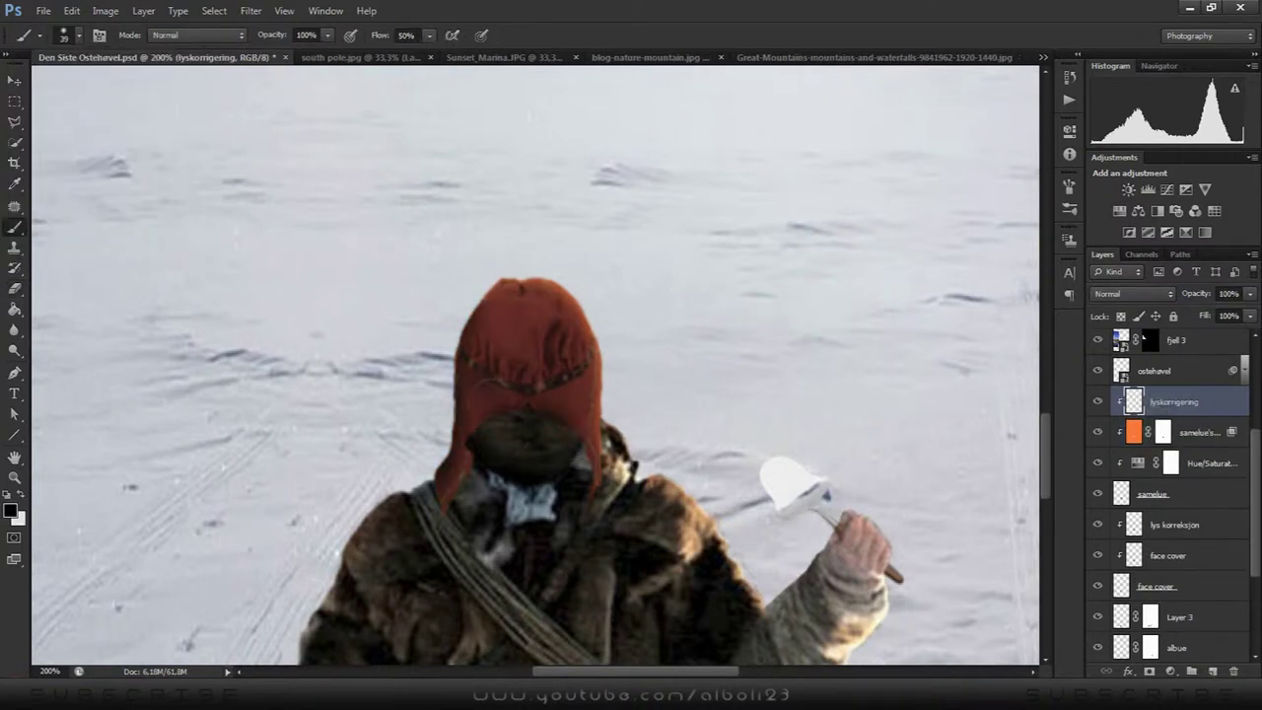
Enlarge the brush, make black the painting colour and zoom out to the whole figure
{"action": "left_click", "coordinate": [79, 35]}
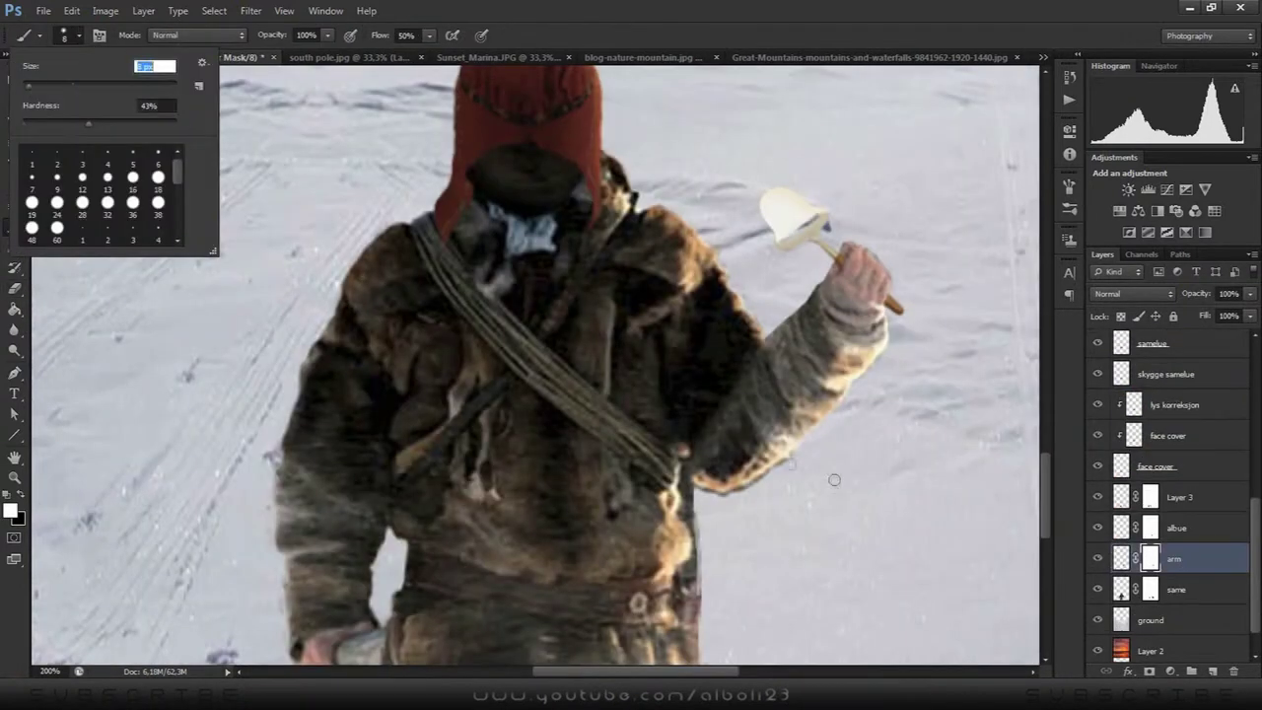
{"action": "key", "text": "Return"}
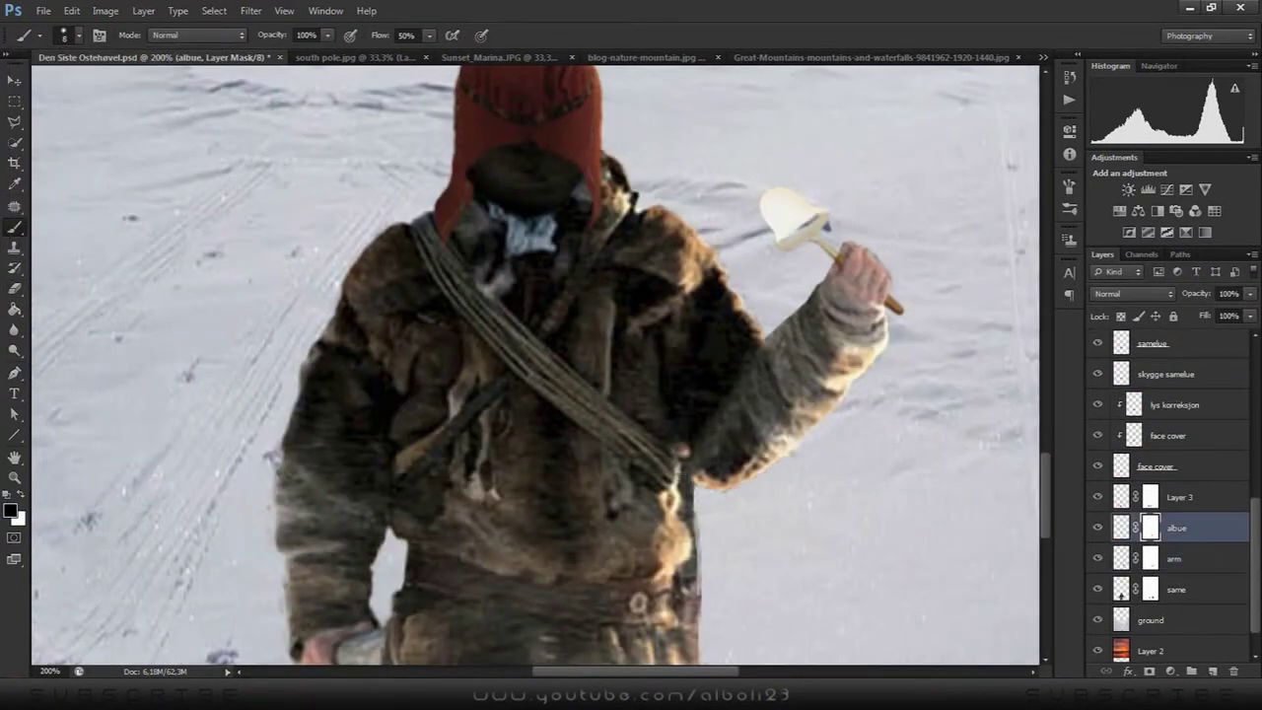
{"action": "key", "text": "x"}
{"action": "scroll", "coordinate": [697, 476], "scroll_direction": "down", "scroll_amount": 3}
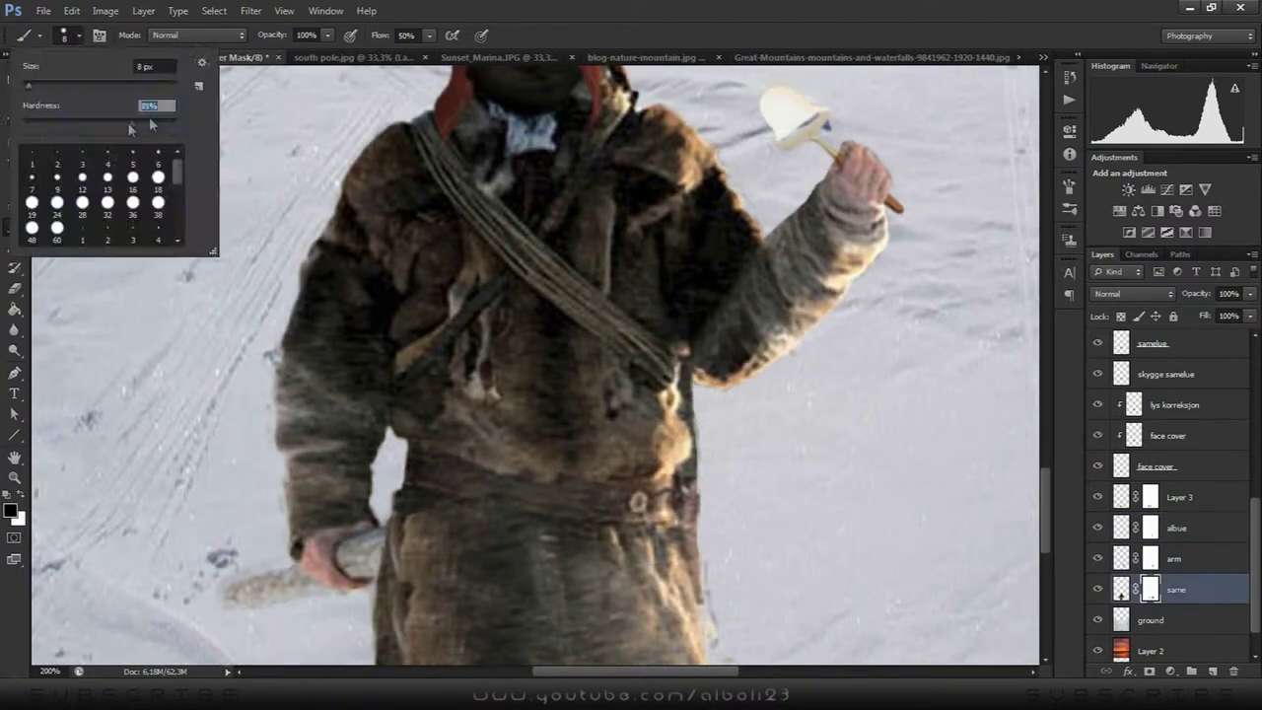
{"action": "key", "text": "ctrl+minus"}
Lower the body's Hue/Saturation lightness to -31 and copy the adjustment onto the arm layer
{"action": "left_click_drag", "start_coordinate": [961, 294], "coordinate": [944, 300]}
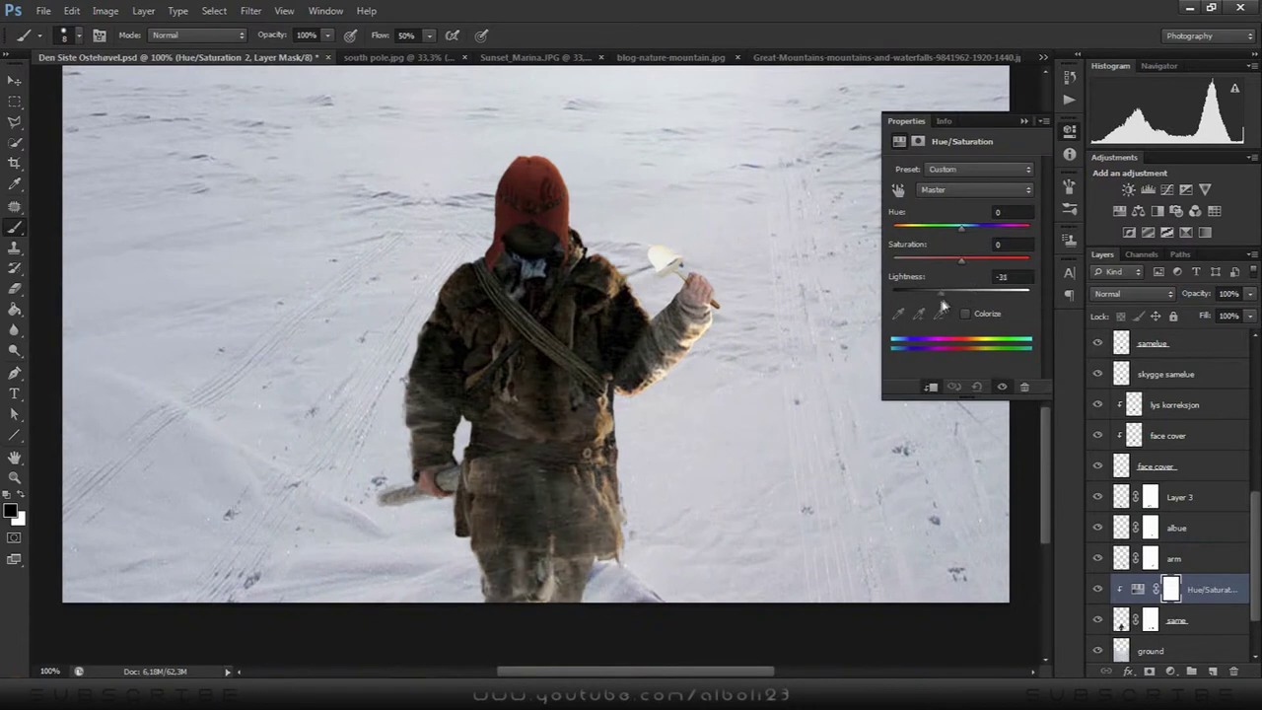
{"action": "mouse_move", "coordinate": [1202, 588]}
{"action": "left_mouse_down"}
{"action": "mouse_move", "coordinate": [1201, 484]}
{"action": "mouse_move", "coordinate": [1198, 547]}
{"action": "left_mouse_up"}
{"action": "scroll", "coordinate": [1173, 493], "scroll_direction": "down", "scroll_amount": 2}
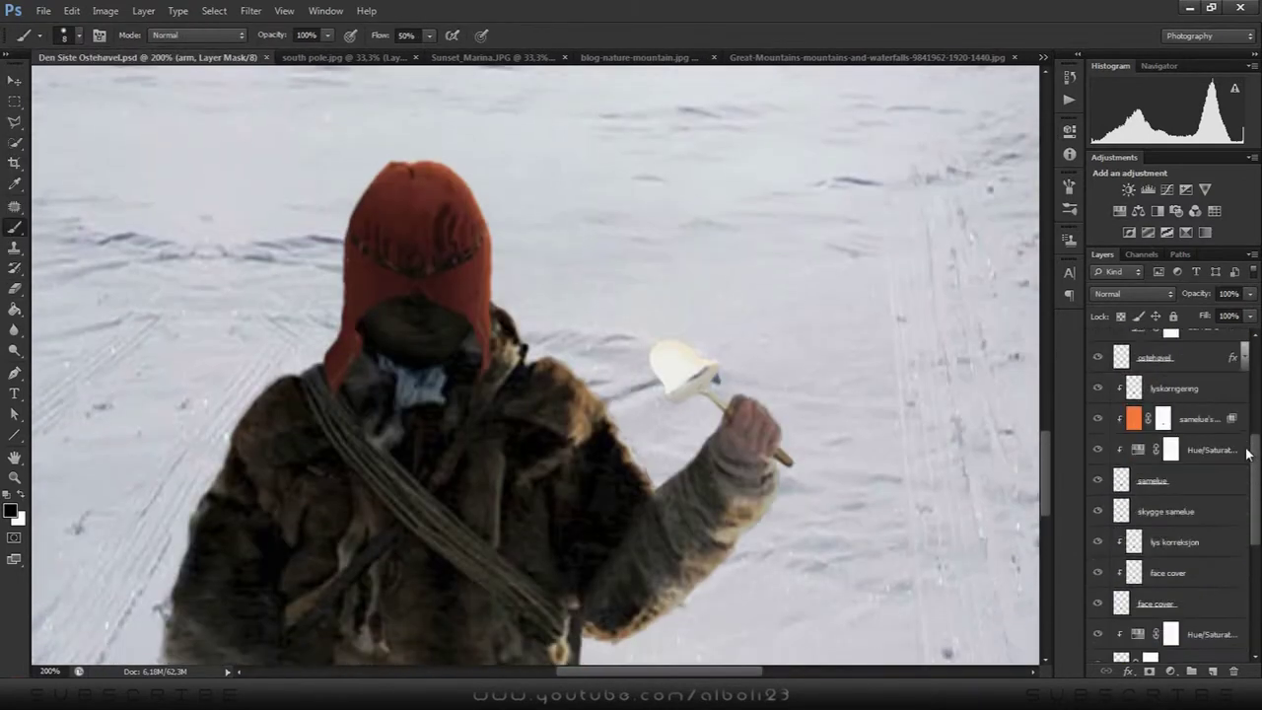
{"action": "scroll", "coordinate": [1173, 473], "scroll_direction": "up", "scroll_amount": 1}
{"action": "left_click", "coordinate": [1165, 456]}
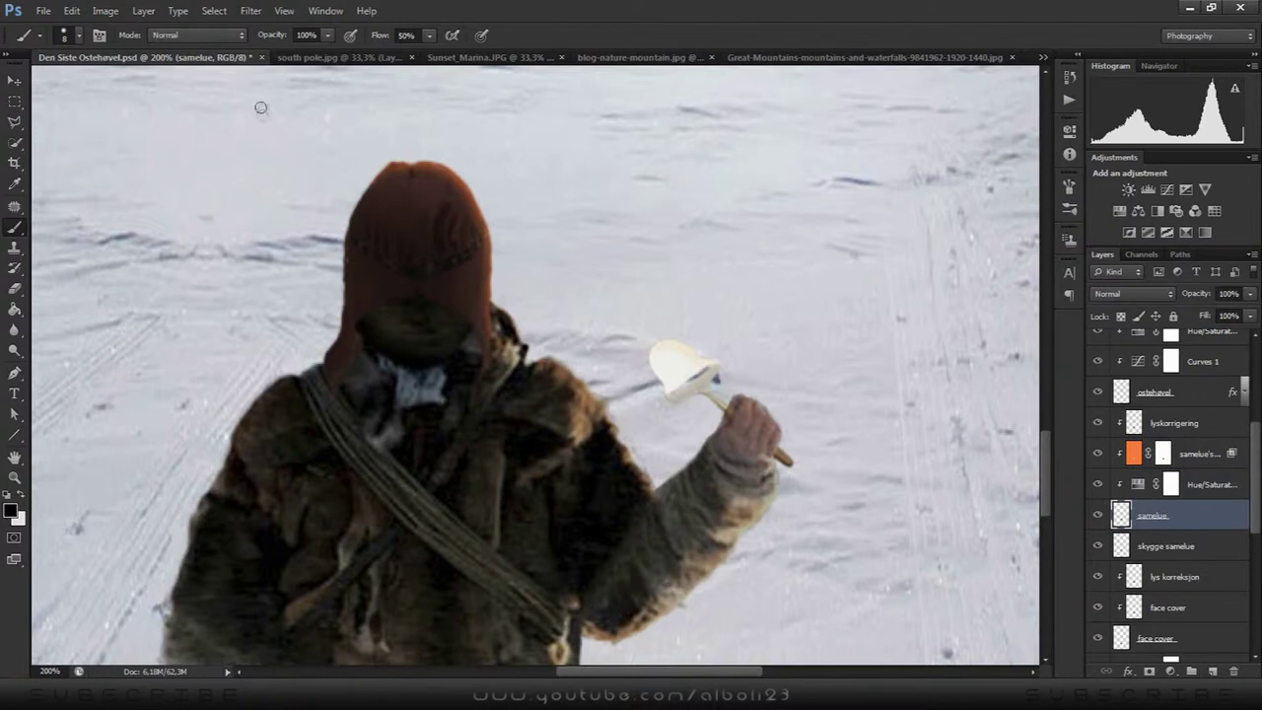
Apply a 0,6 Gaussian Blur to the hat and select the ostehavel layer
{"action": "left_click", "coordinate": [251, 11]}
{"action": "left_click", "coordinate": [493, 300]}
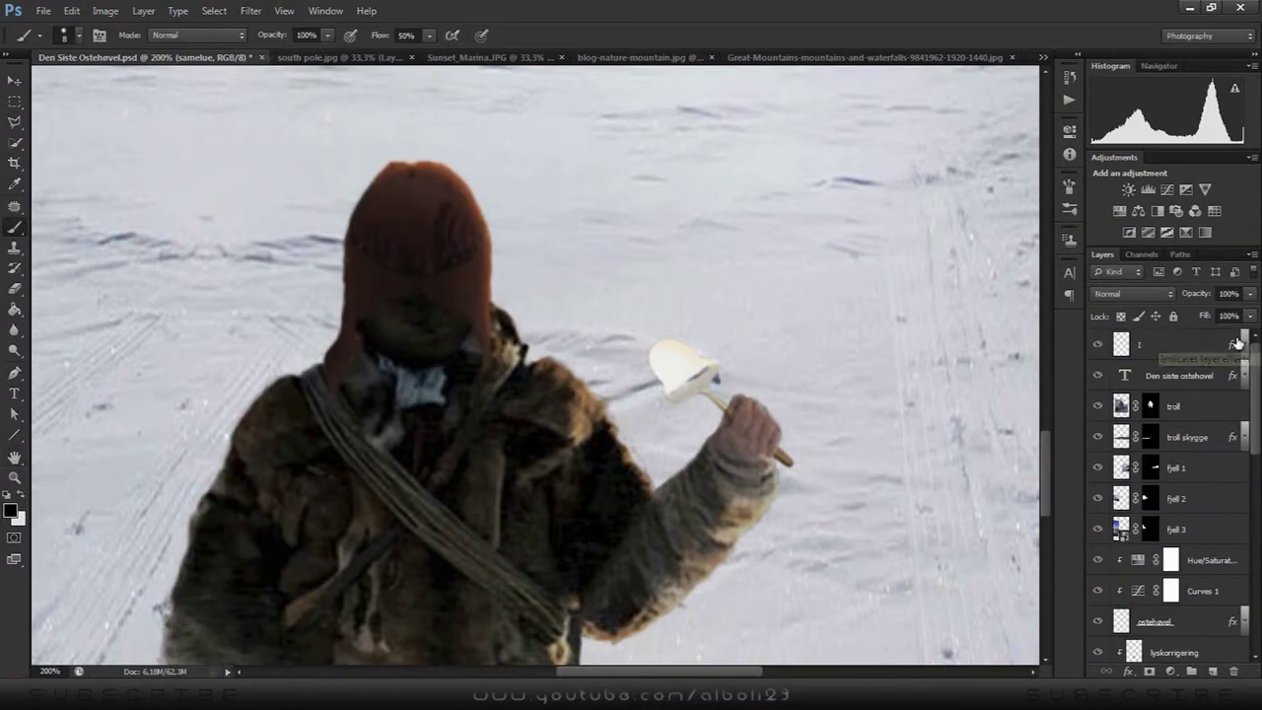
{"action": "scroll", "coordinate": [1256, 410], "scroll_direction": "down", "scroll_amount": 3}
{"action": "left_click", "coordinate": [1168, 443]}
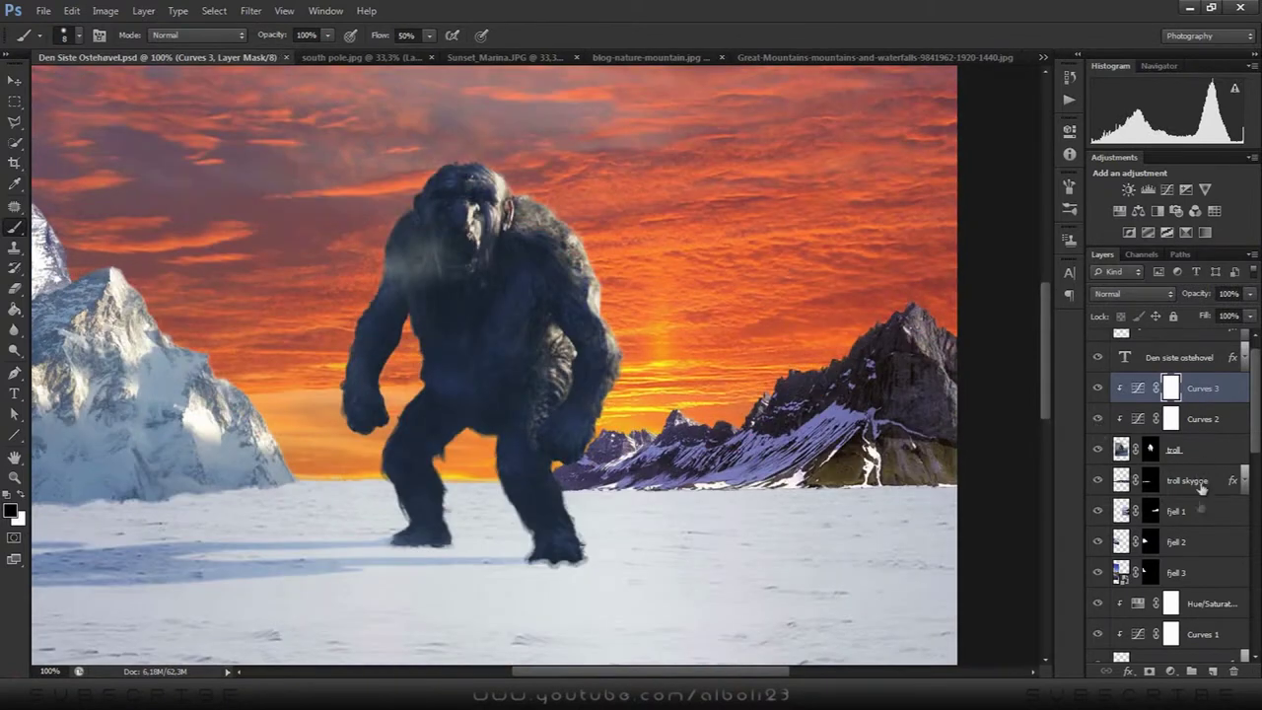
Add a clipped Curves 4 and a Hue/Saturation layer to fjell 1, then target the Curves 4 mask
{"action": "left_click", "coordinate": [1166, 189]}
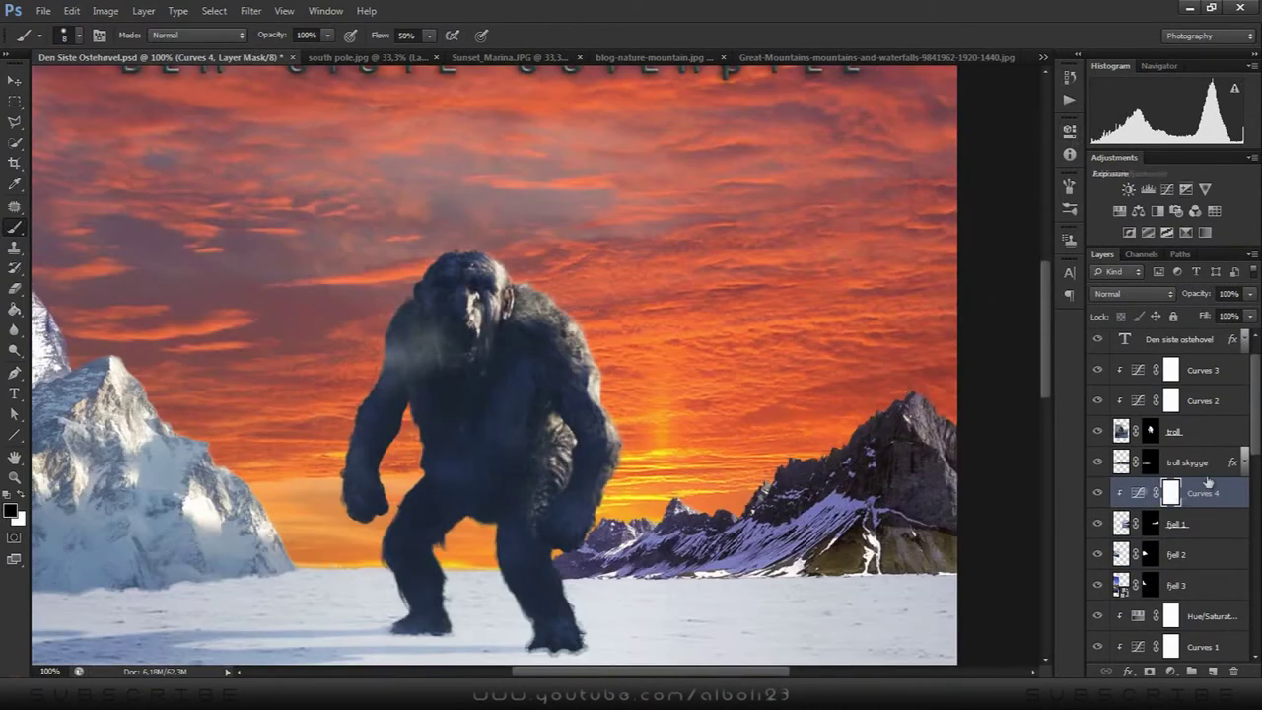
{"action": "left_click", "coordinate": [1137, 211]}
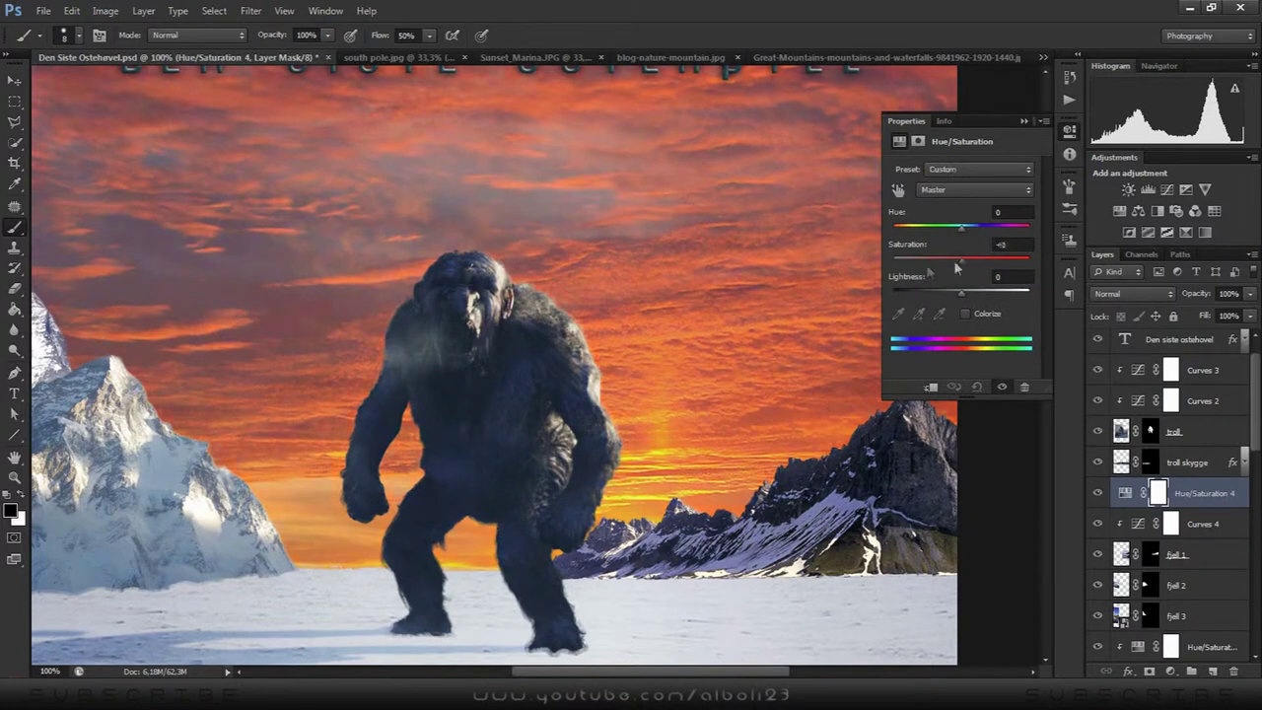
{"action": "key", "text": "alt+bracketleft"}
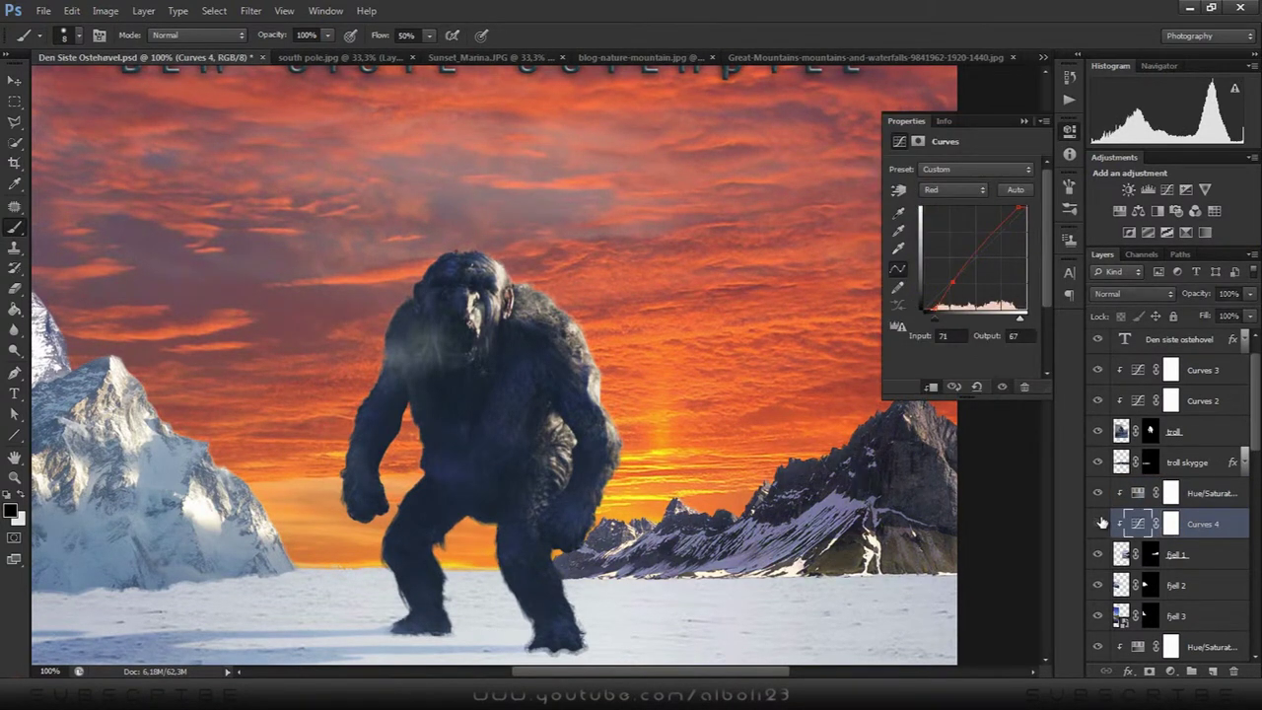
{"action": "left_click", "coordinate": [1064, 158]}
{"action": "key", "text": "ctrl+minus"}
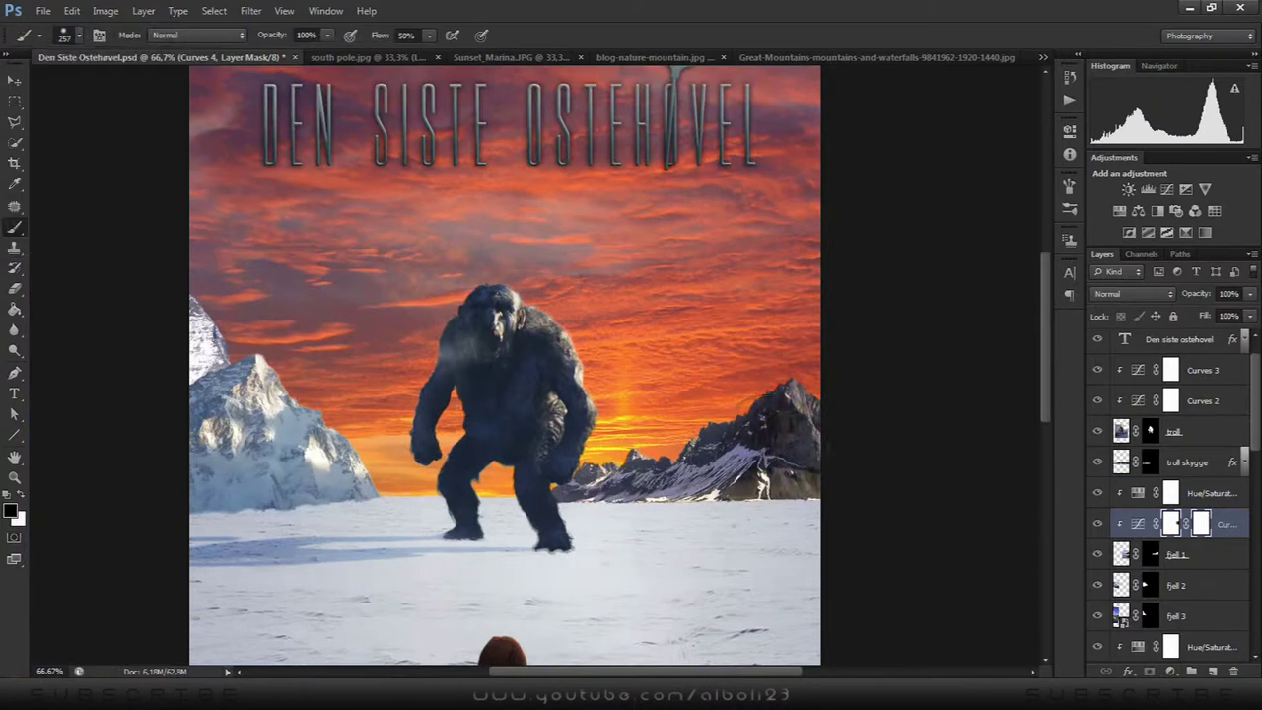
{"action": "scroll", "coordinate": [769, 454], "scroll_direction": "down", "scroll_amount": 1}
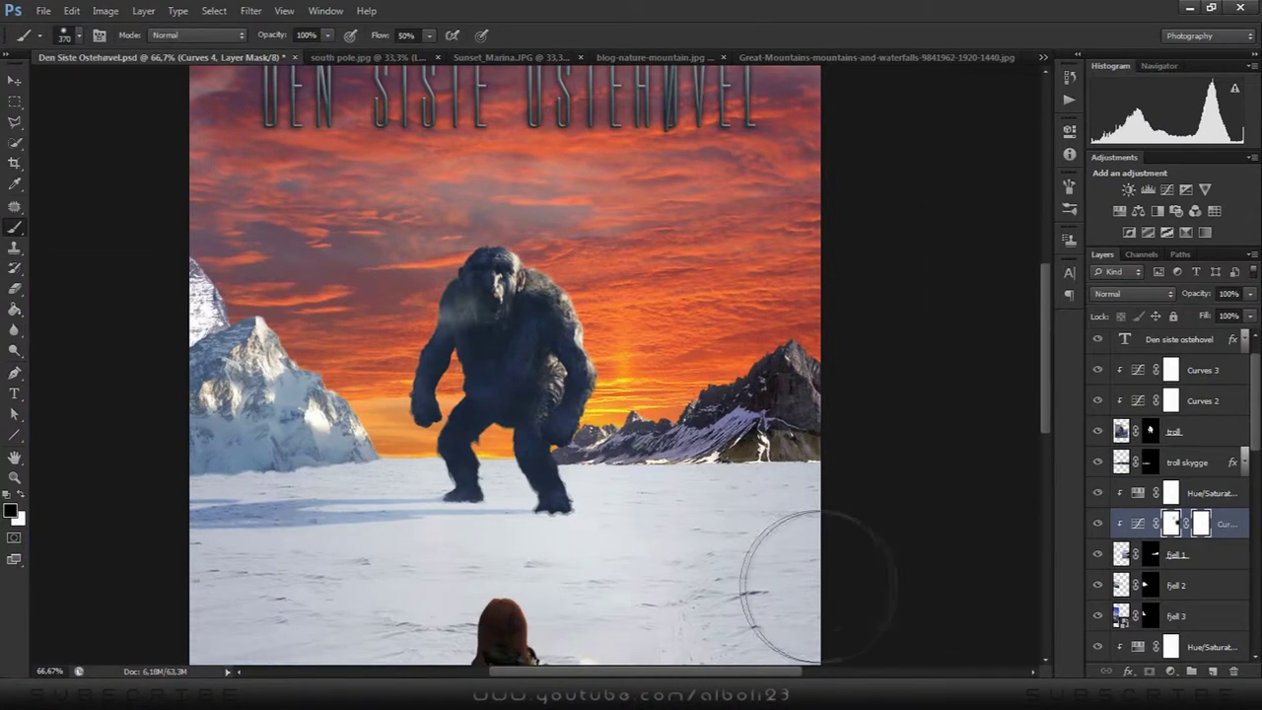
{"action": "scroll", "coordinate": [818, 577], "scroll_direction": "left", "scroll_amount": 2}
Clip Curves 5 and Curves 6 to fjell 2, reshaping the curve with control points
{"action": "left_click", "coordinate": [1175, 585]}
{"action": "left_click", "coordinate": [1166, 189]}
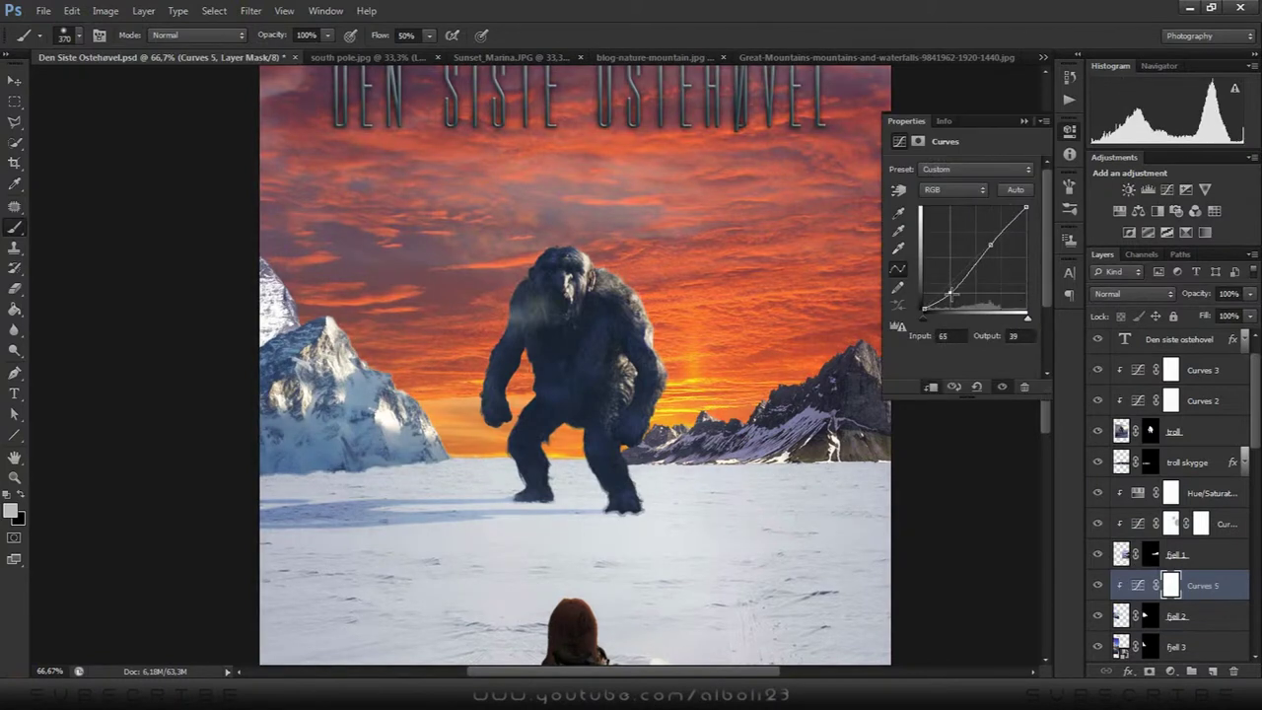
{"action": "left_click", "coordinate": [1166, 189]}
{"action": "left_click", "coordinate": [945, 283]}
{"action": "scroll", "coordinate": [1173, 493], "scroll_direction": "down", "scroll_amount": 2}
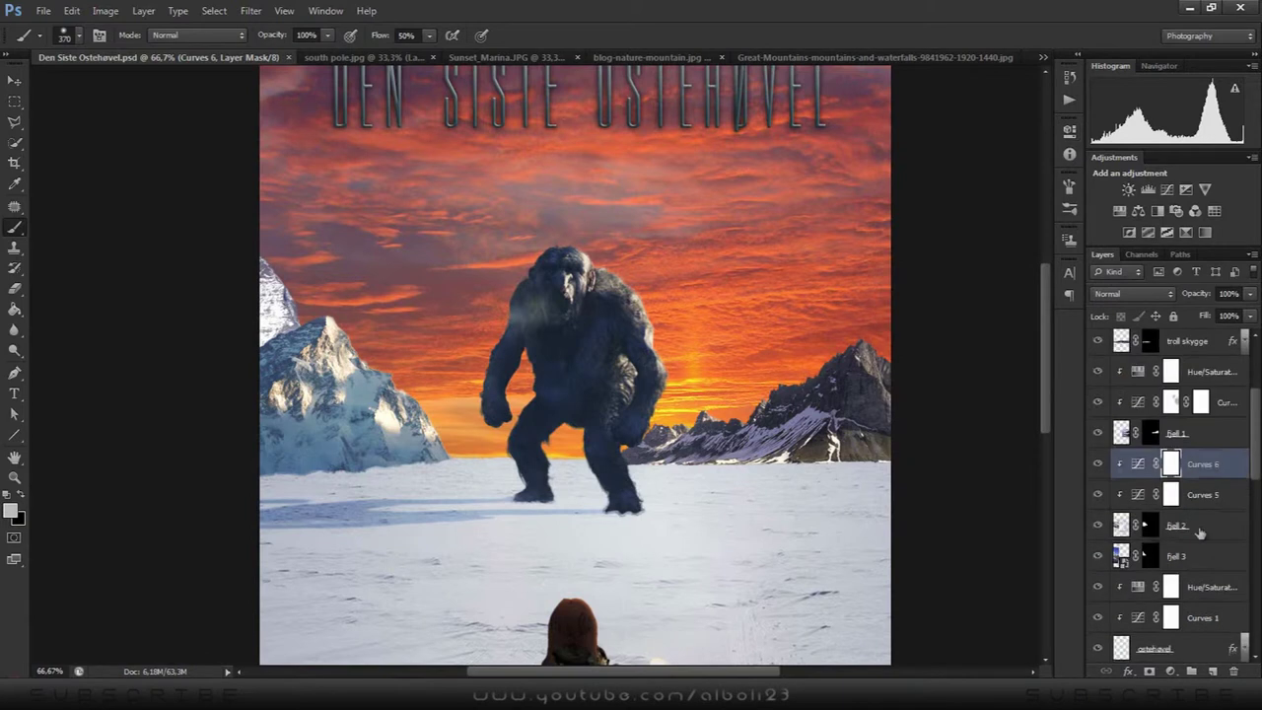
Clip a darkening Curves 7 to fjell 3, then add Curves 8 and a Hue/Saturation layer above
{"action": "left_click", "coordinate": [1175, 586]}
{"action": "left_click", "coordinate": [1166, 189]}
{"action": "left_click_drag", "start_coordinate": [957, 276], "coordinate": [949, 296]}
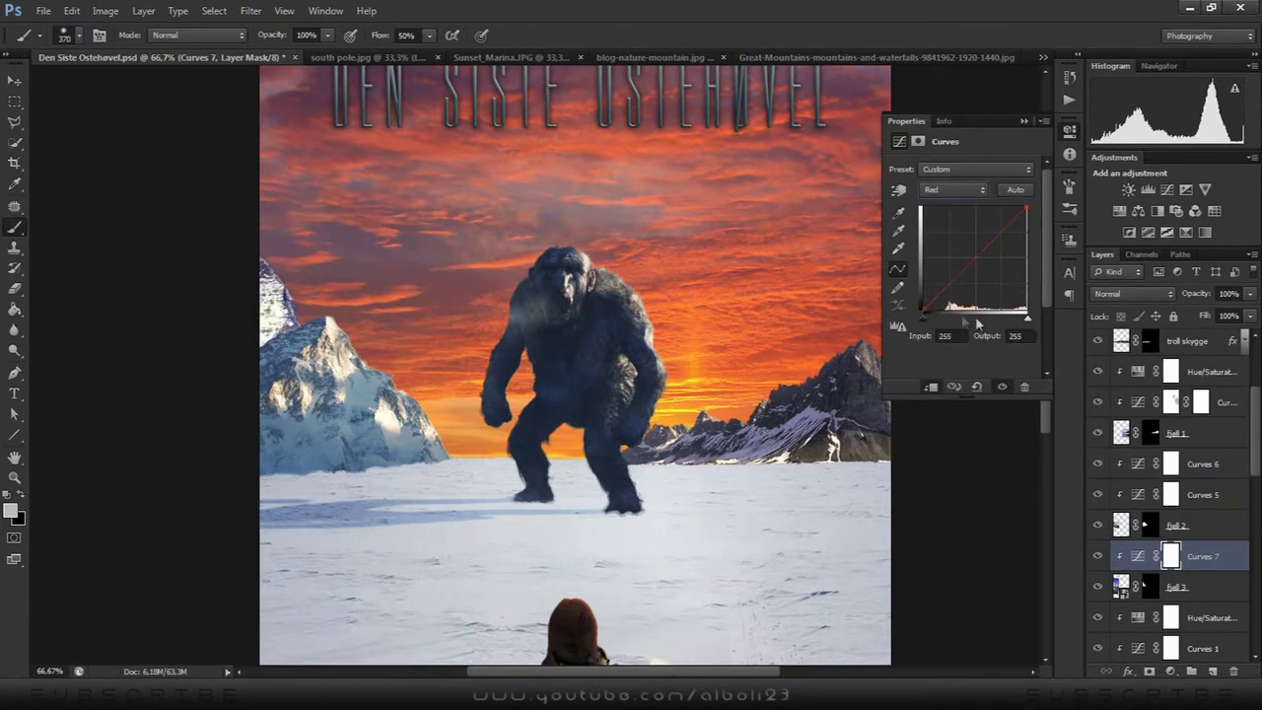
{"action": "left_click", "coordinate": [1166, 189]}
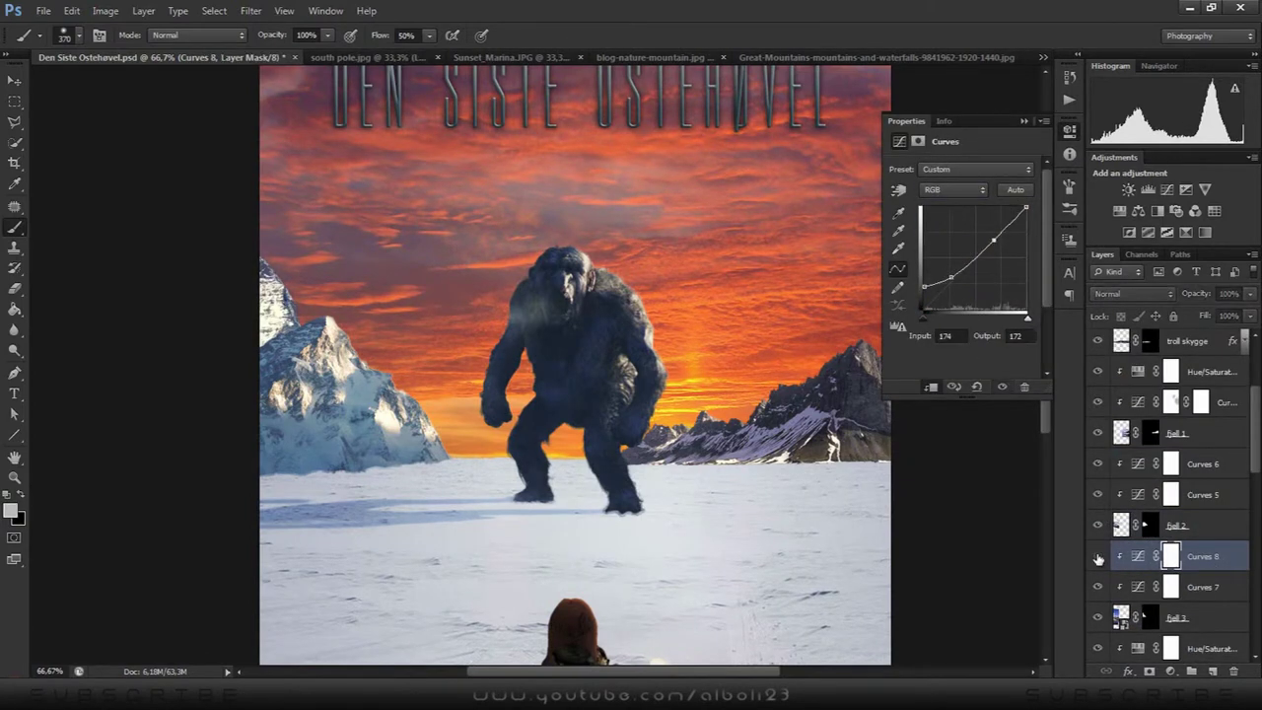
{"action": "left_click", "coordinate": [1138, 210]}
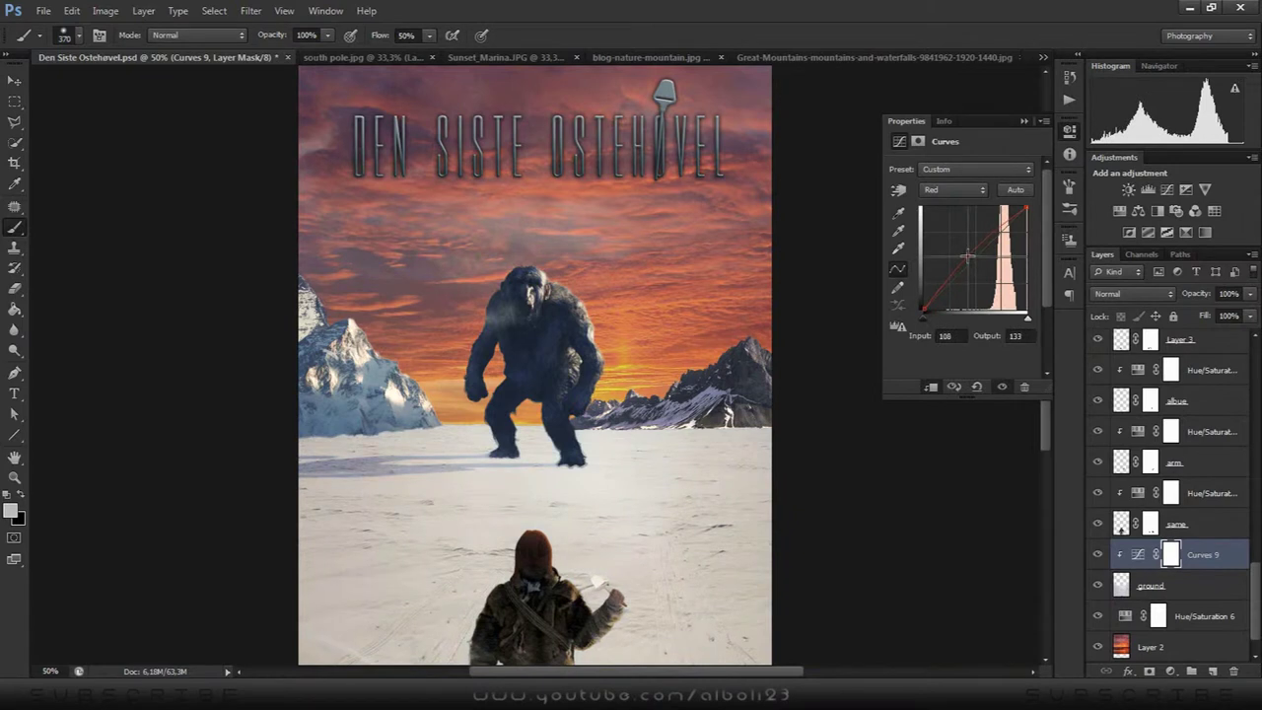
Invert the Curves 10 mask to hide its effect and turn the Curves 4 mask back on
{"action": "left_click", "coordinate": [1212, 603]}
{"action": "scroll", "coordinate": [1183, 591], "scroll_direction": "up", "scroll_amount": 2}
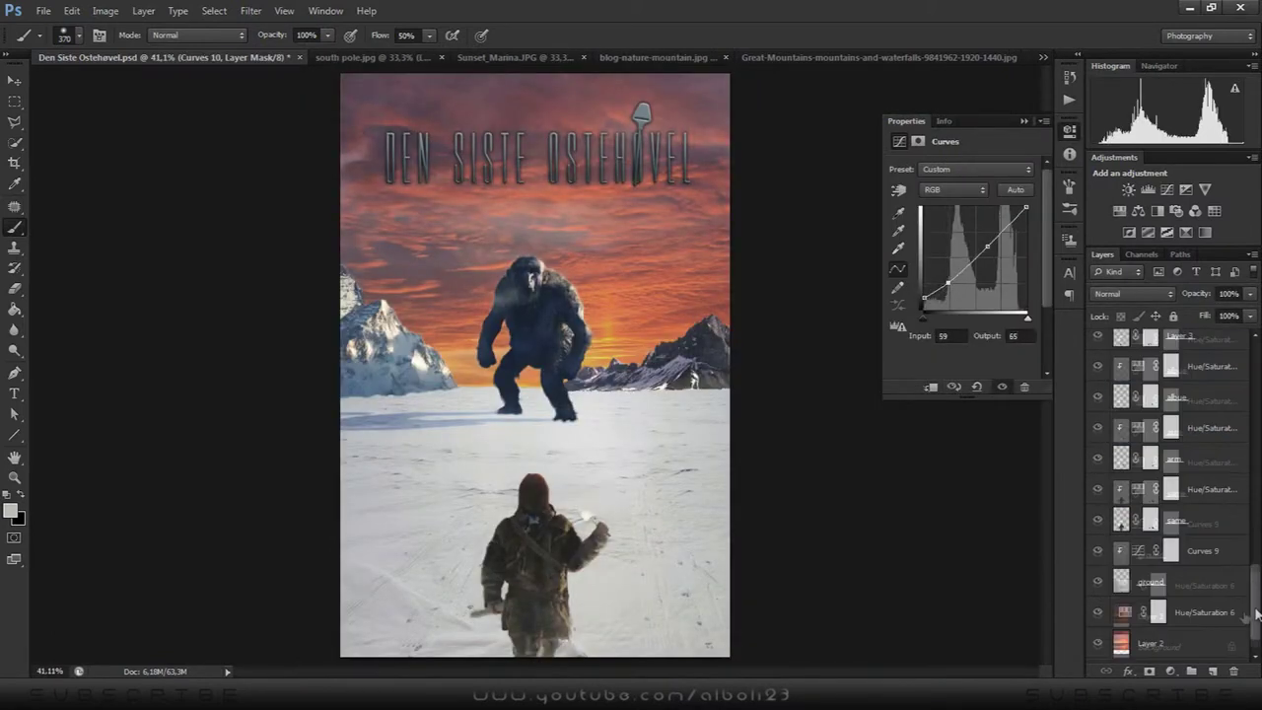
{"action": "key", "text": "ctrl+i"}
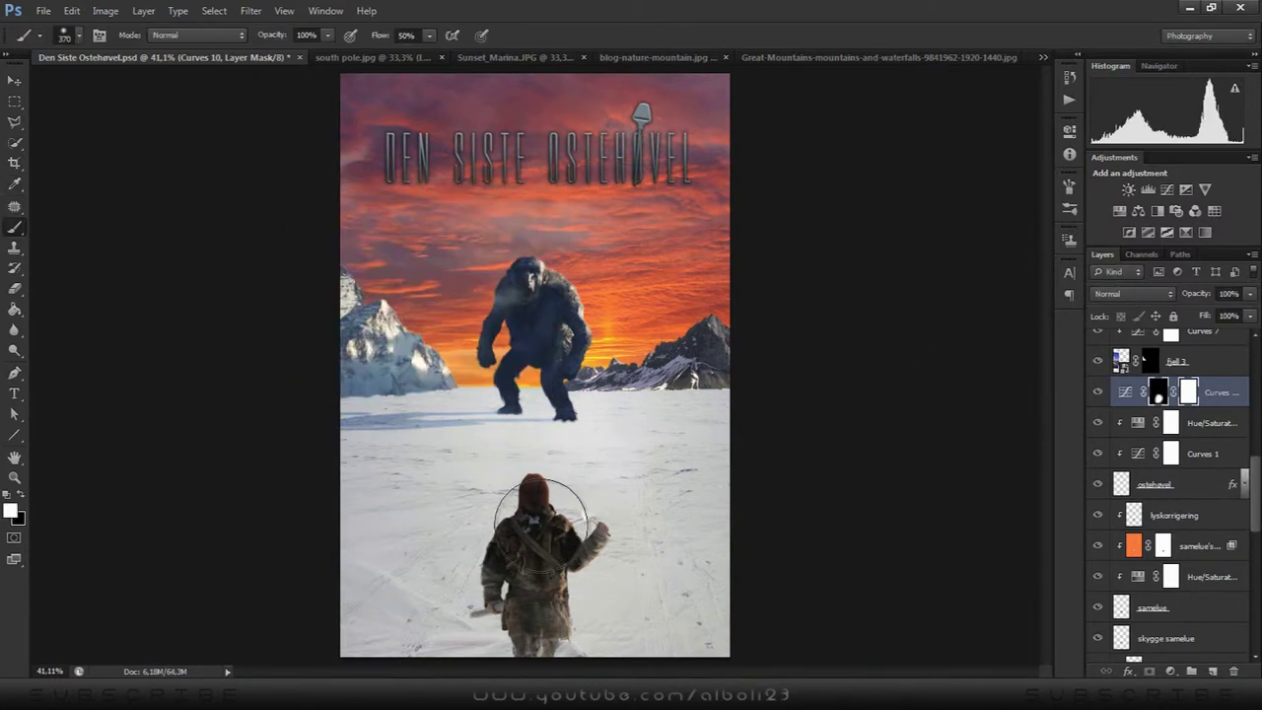
{"action": "scroll", "coordinate": [540, 516], "scroll_direction": "up", "scroll_amount": 2}
{"action": "scroll", "coordinate": [723, 567], "scroll_direction": "down", "scroll_amount": 1}
{"action": "scroll", "coordinate": [1173, 473], "scroll_direction": "up", "scroll_amount": 3}
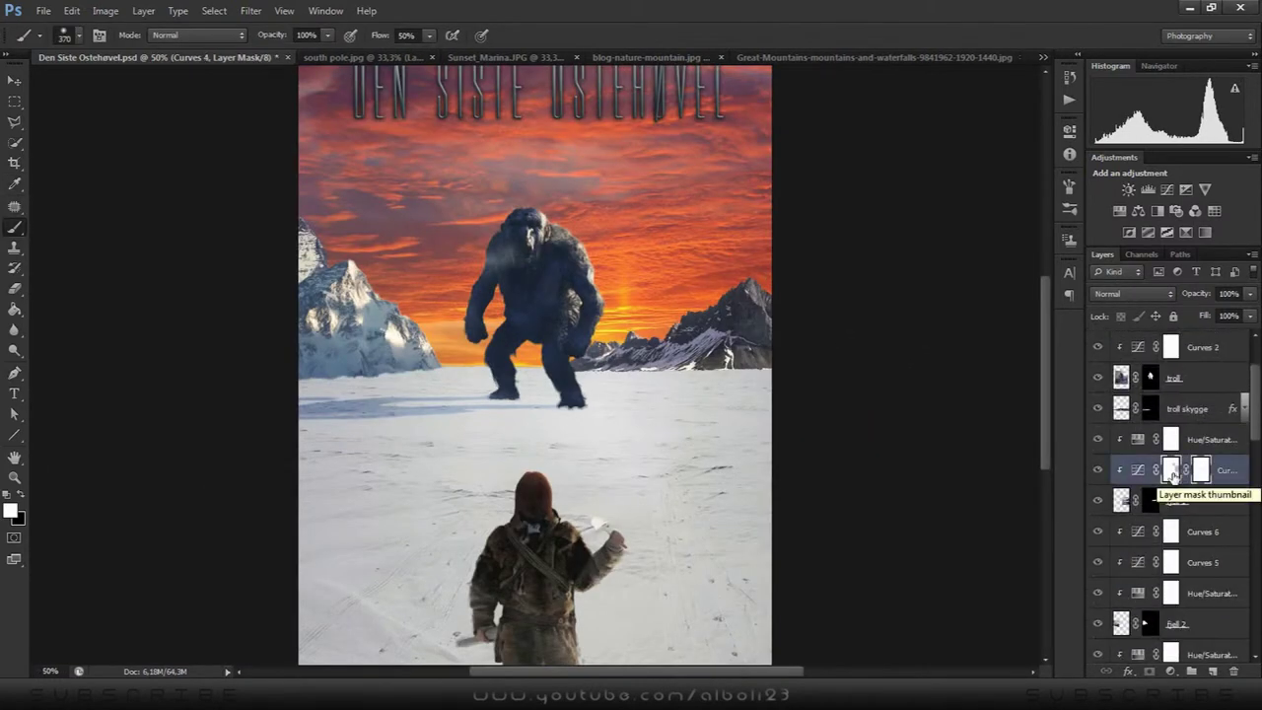
{"action": "left_click", "coordinate": [1171, 470]}
{"action": "left_click", "coordinate": [1137, 470]}
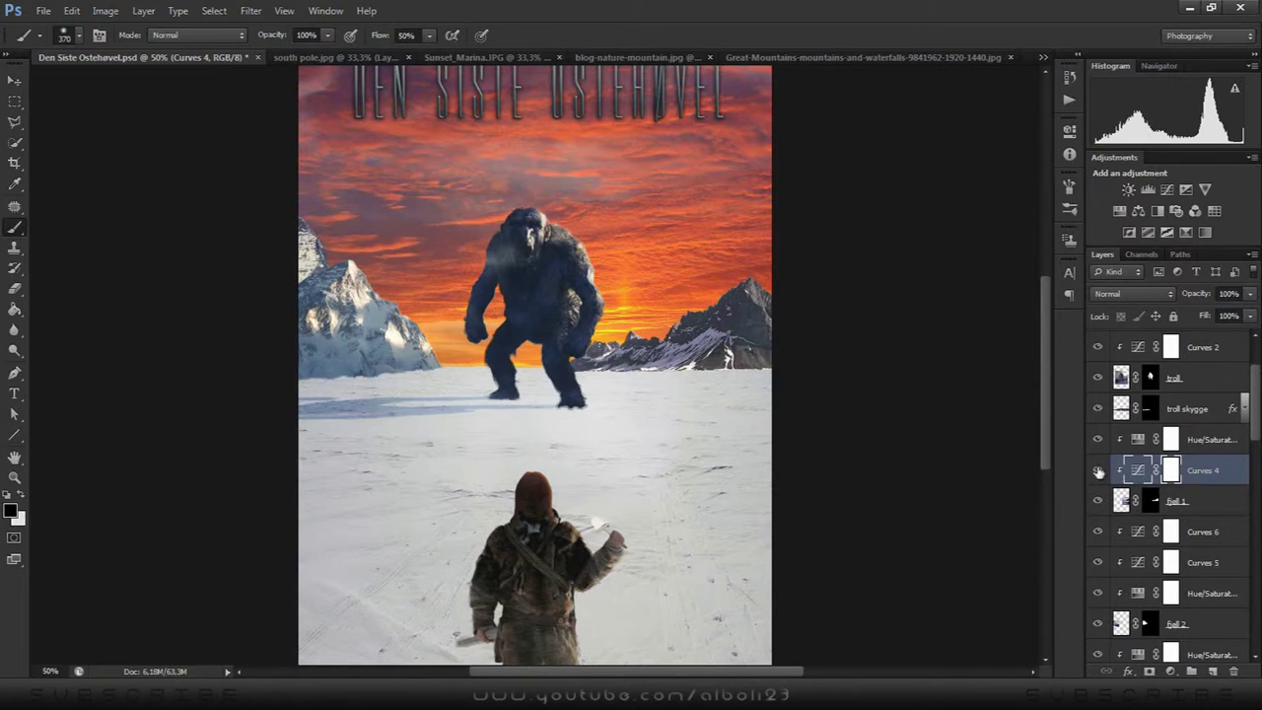
{"action": "key", "text": "ctrl+1"}
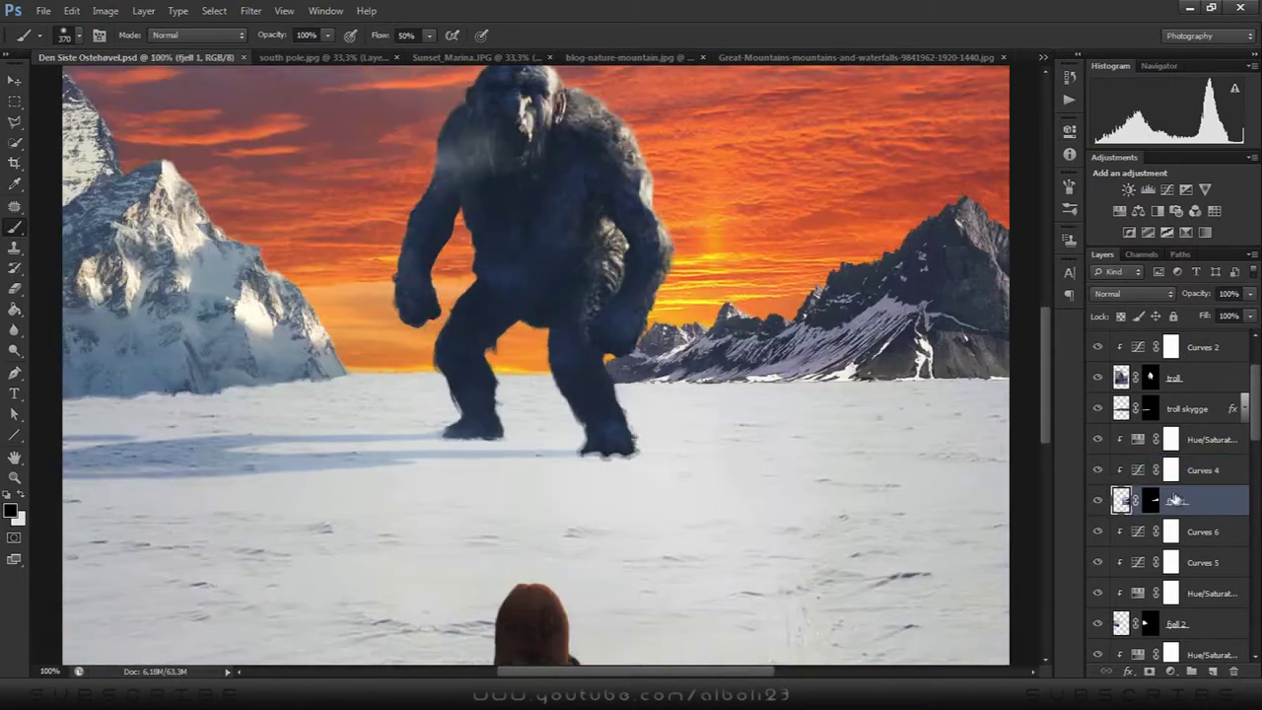
Duplicate fjell 1 as 'fjell 1 skygge', then flip and skew it into a long shadow
{"action": "left_click_drag", "start_coordinate": [1198, 514], "coordinate": [1214, 448]}
{"action": "type", "text": "fjell 1 skygge"}
{"action": "key", "text": "Return"}
{"action": "left_click", "coordinate": [72, 11]}
{"action": "mouse_move", "coordinate": [95, 318]}
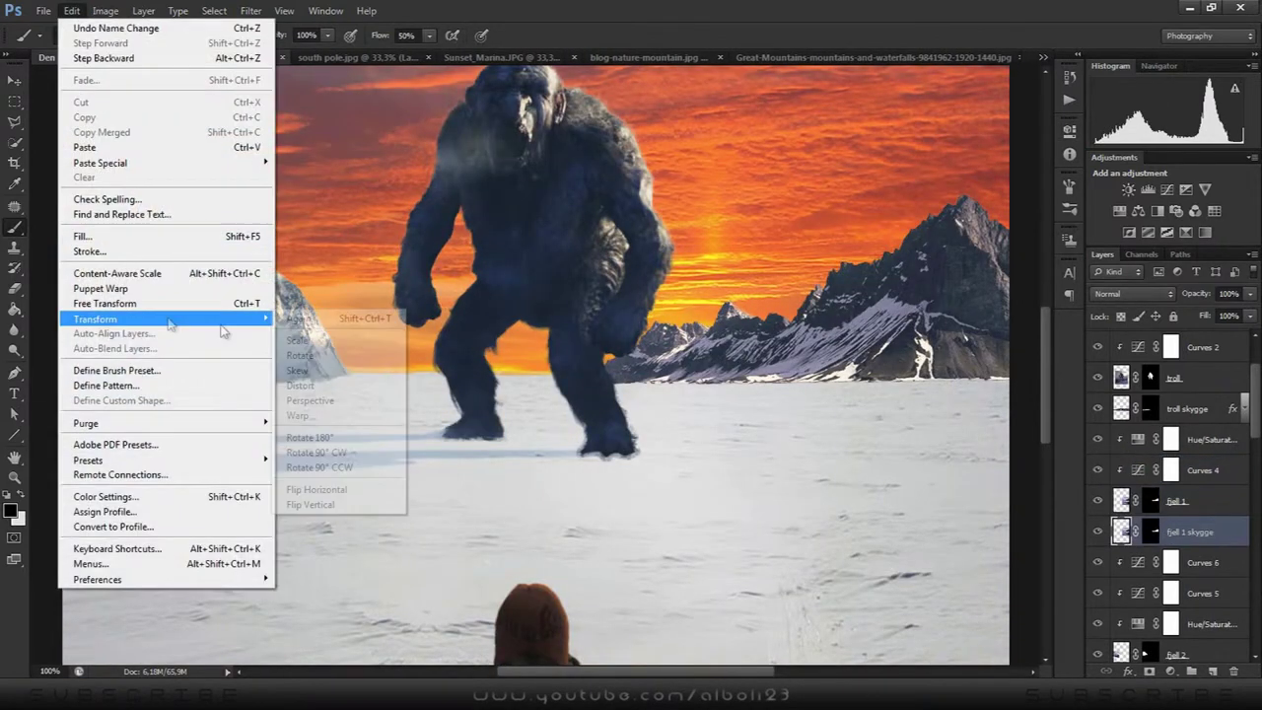
{"action": "left_click", "coordinate": [311, 504]}
{"action": "left_click", "coordinate": [72, 11]}
{"action": "left_click_drag", "start_coordinate": [560, 382], "coordinate": [129, 365]}
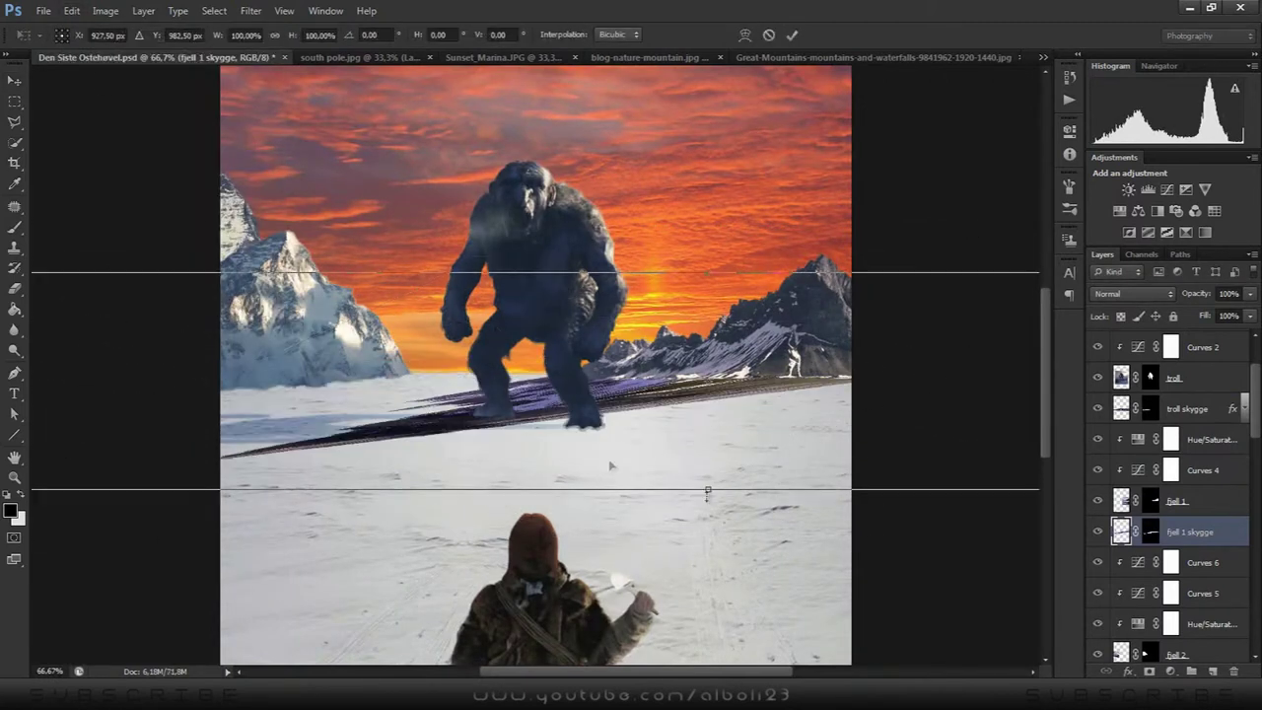
{"action": "left_click_drag", "start_coordinate": [803, 380], "coordinate": [817, 395]}
{"action": "key", "text": "Return"}
Move the shadow band up to the horizon and merge Layer 4 into it
{"action": "key", "text": "ctrl+plus"}
{"action": "left_click_drag", "start_coordinate": [654, 404], "coordinate": [922, 340]}
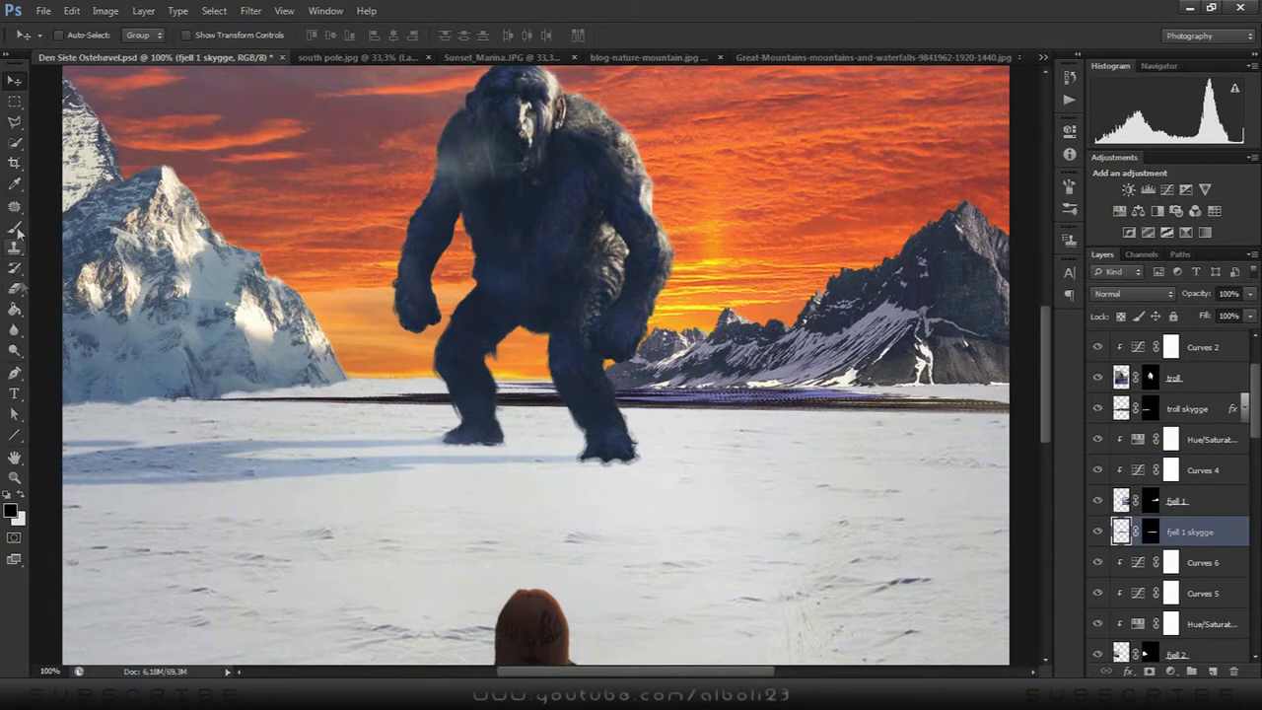
{"action": "key", "text": "b"}
{"action": "right_click", "coordinate": [1163, 531]}
{"action": "left_click", "coordinate": [1075, 385]}
Give the shadow layer a subtle blue Colour Overlay style
{"action": "double_click", "coordinate": [1212, 532]}
{"action": "left_click", "coordinate": [445, 627]}
{"action": "left_click", "coordinate": [611, 485]}
{"action": "left_click", "coordinate": [873, 396]}
{"action": "left_click", "coordinate": [837, 391]}
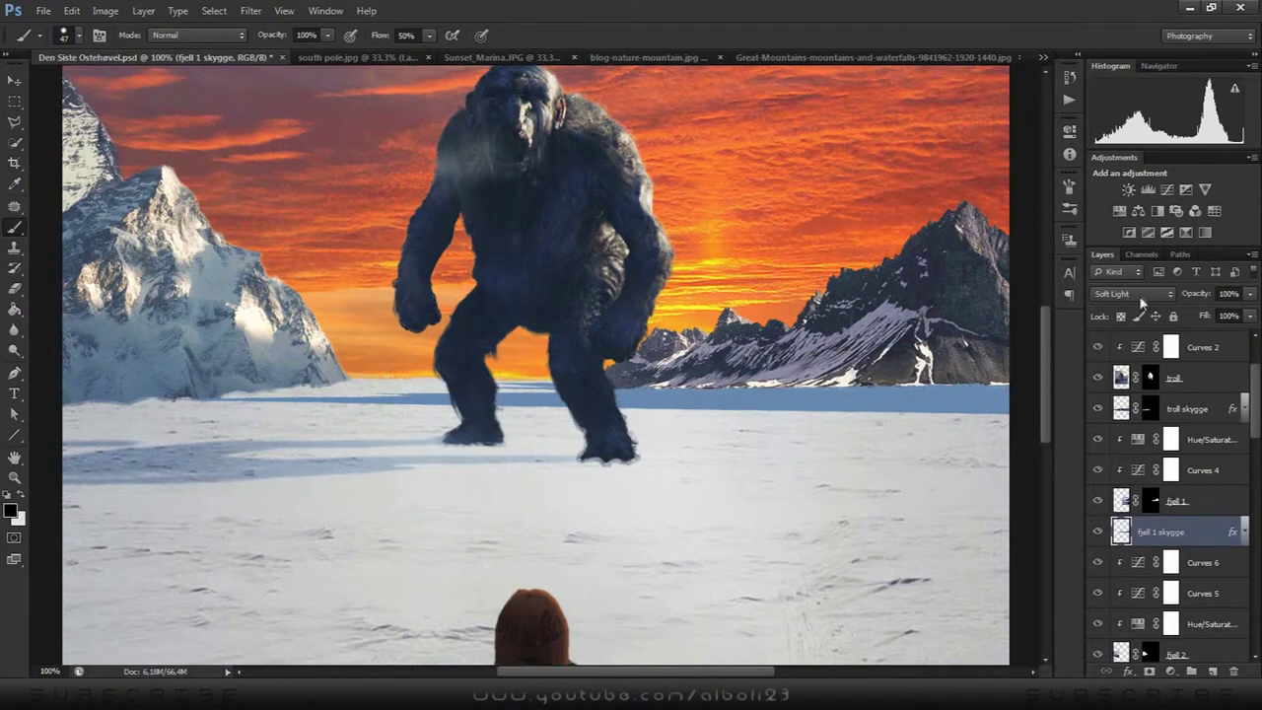
{"action": "double_click", "coordinate": [1121, 534]}
{"action": "left_click", "coordinate": [690, 392]}
{"action": "left_click", "coordinate": [676, 247]}
{"action": "left_click", "coordinate": [890, 523]}
Blur the shadow, paint a dark horizon stroke under the right mountains, and set Layer 4 to 4% opacity
{"action": "left_click", "coordinate": [250, 11]}
{"action": "left_click", "coordinate": [473, 282]}
{"action": "key", "text": "Return"}
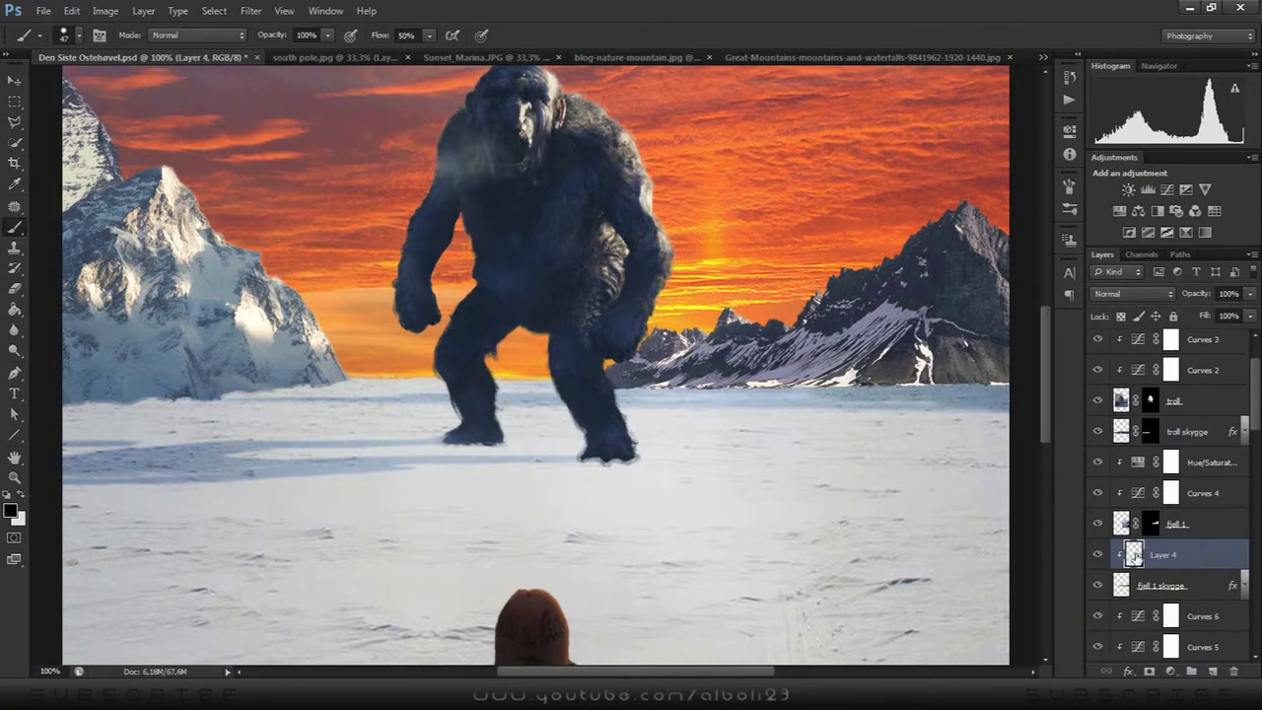
{"action": "left_click_drag", "start_coordinate": [995, 393], "coordinate": [646, 389]}
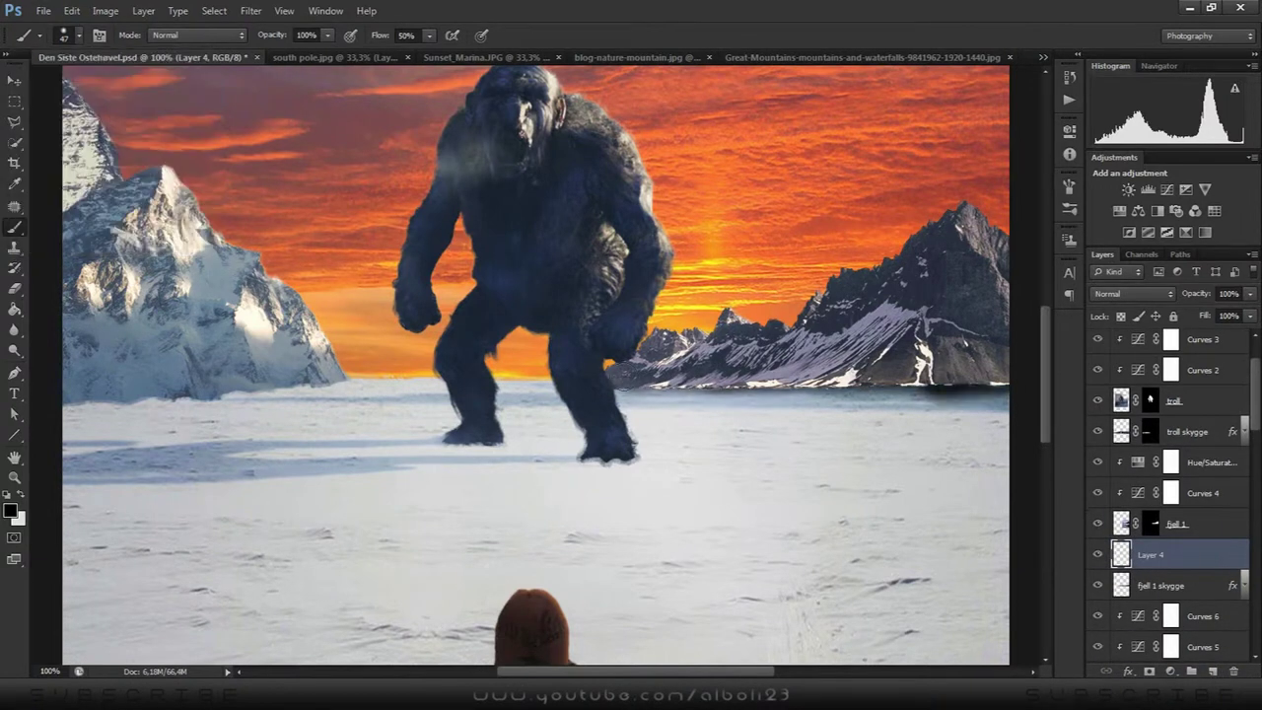
{"action": "left_click", "coordinate": [1134, 293]}
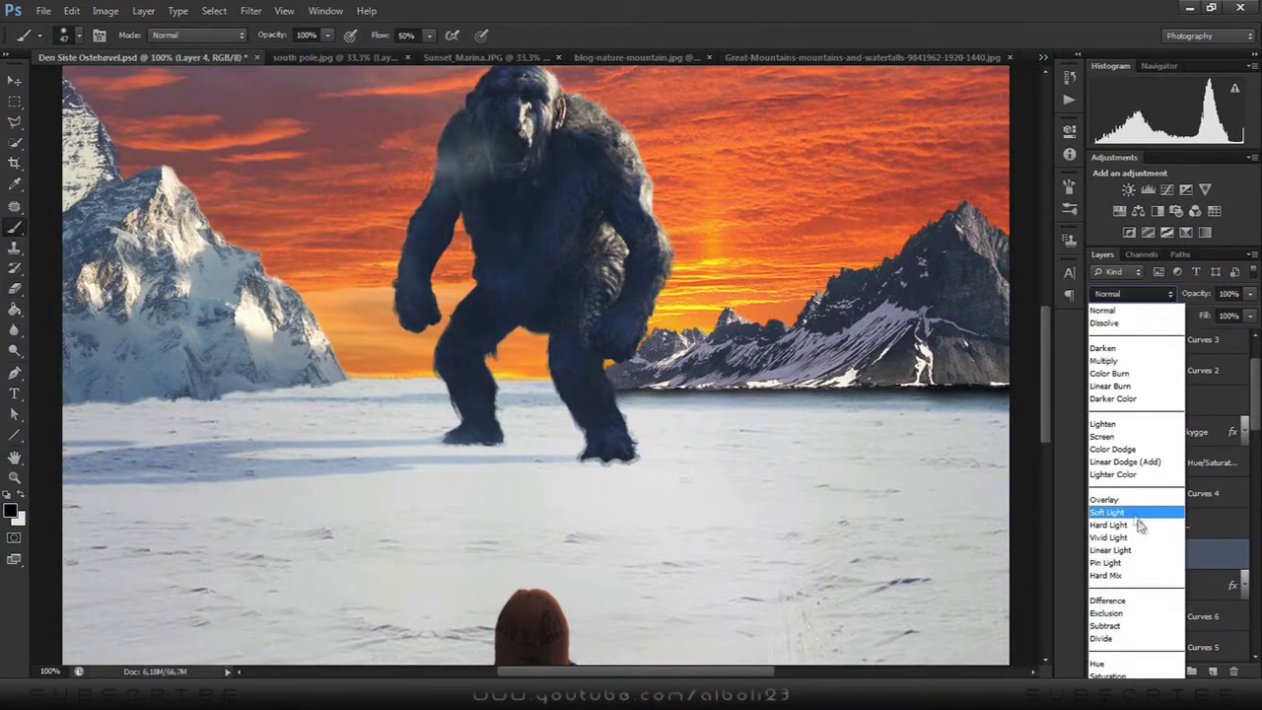
{"action": "left_click_drag", "start_coordinate": [1250, 293], "coordinate": [1180, 315]}
Add a new clipped layer and enlarge the brush to 97 pixels
{"action": "key", "text": "ctrl+shift+alt+n"}
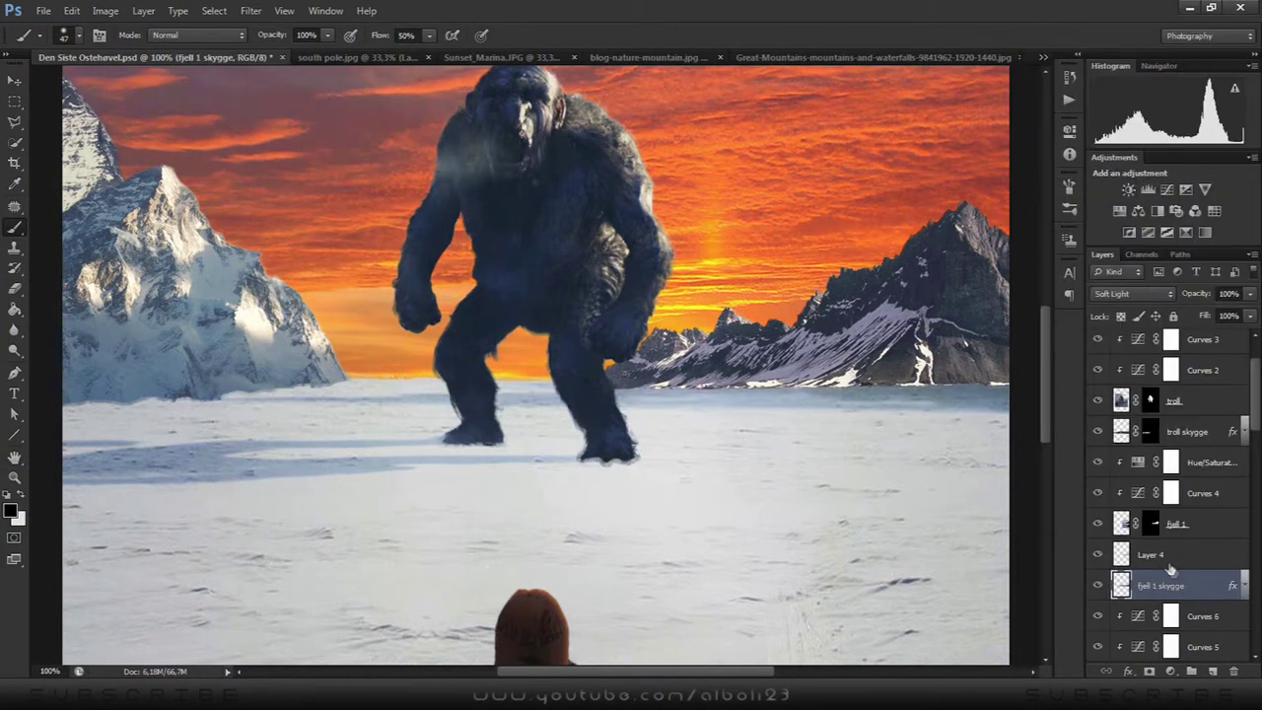
{"action": "key", "text": "ctrl+bracketright"}
{"action": "key", "text": "ctrl+bracketright"}
{"action": "key", "text": "ctrl+bracketright"}
{"action": "key", "text": "bracketright"}
{"action": "key", "text": "bracketright"}
{"action": "key", "text": "bracketright"}
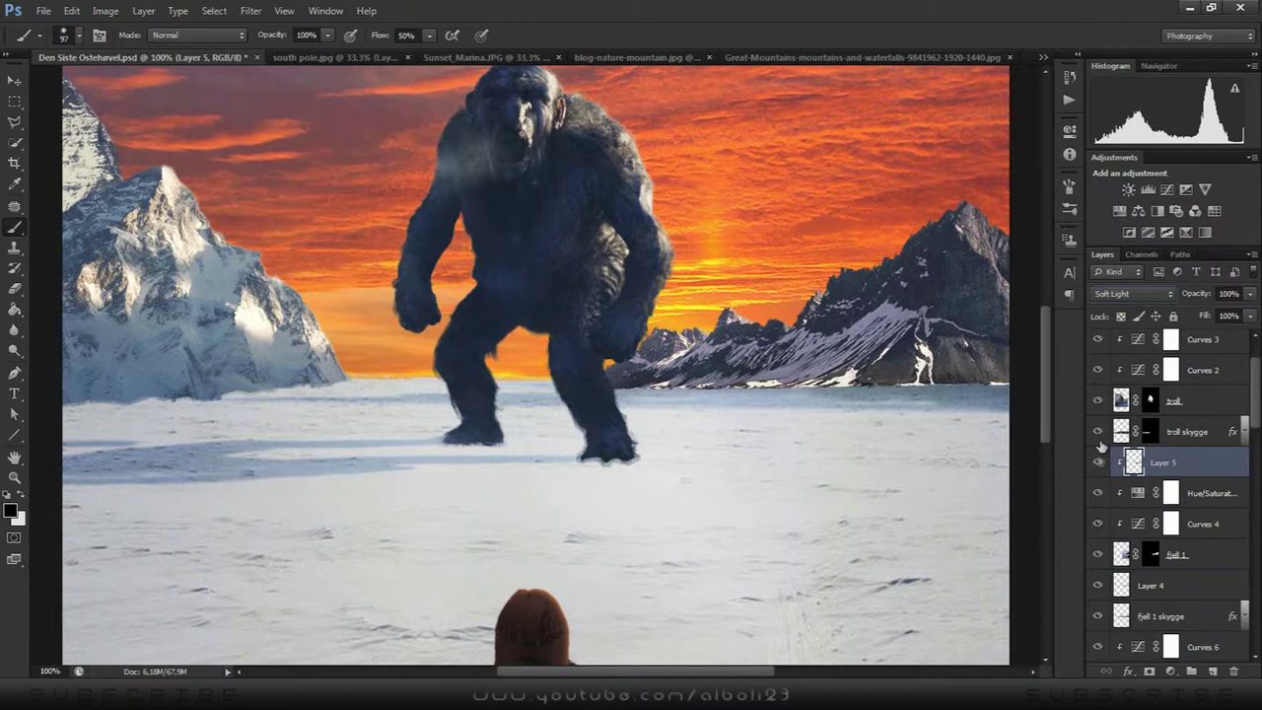
{"action": "scroll", "coordinate": [1096, 525], "scroll_direction": "down", "scroll_amount": 5}
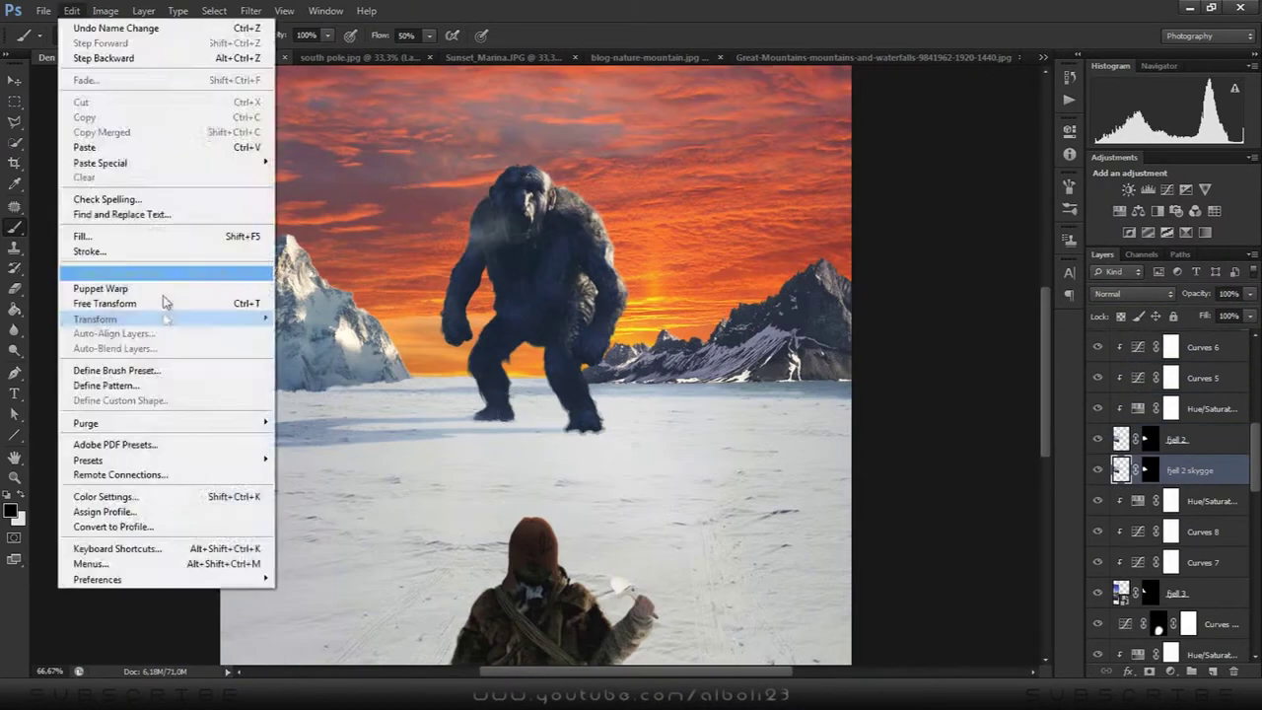
{"action": "left_click", "coordinate": [165, 303]}
Transform the fjell 2 skygge shadow and move it onto the snow by the left mountain
{"action": "left_click", "coordinate": [72, 11]}
{"action": "left_click", "coordinate": [366, 459]}
{"action": "left_click", "coordinate": [577, 262]}
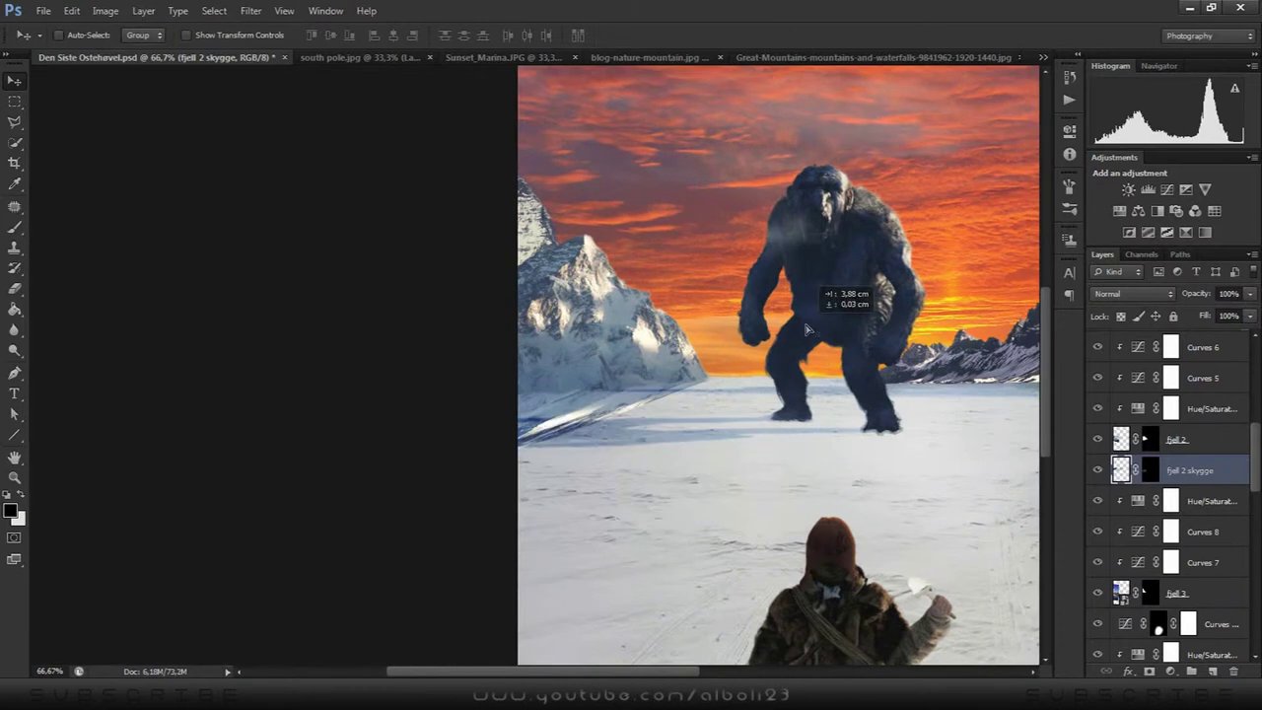
{"action": "left_click_drag", "start_coordinate": [806, 328], "coordinate": [571, 402]}
Set Layer 6 to Hard Light blending
{"action": "right_click", "coordinate": [1176, 474]}
{"action": "right_click", "coordinate": [1175, 474]}
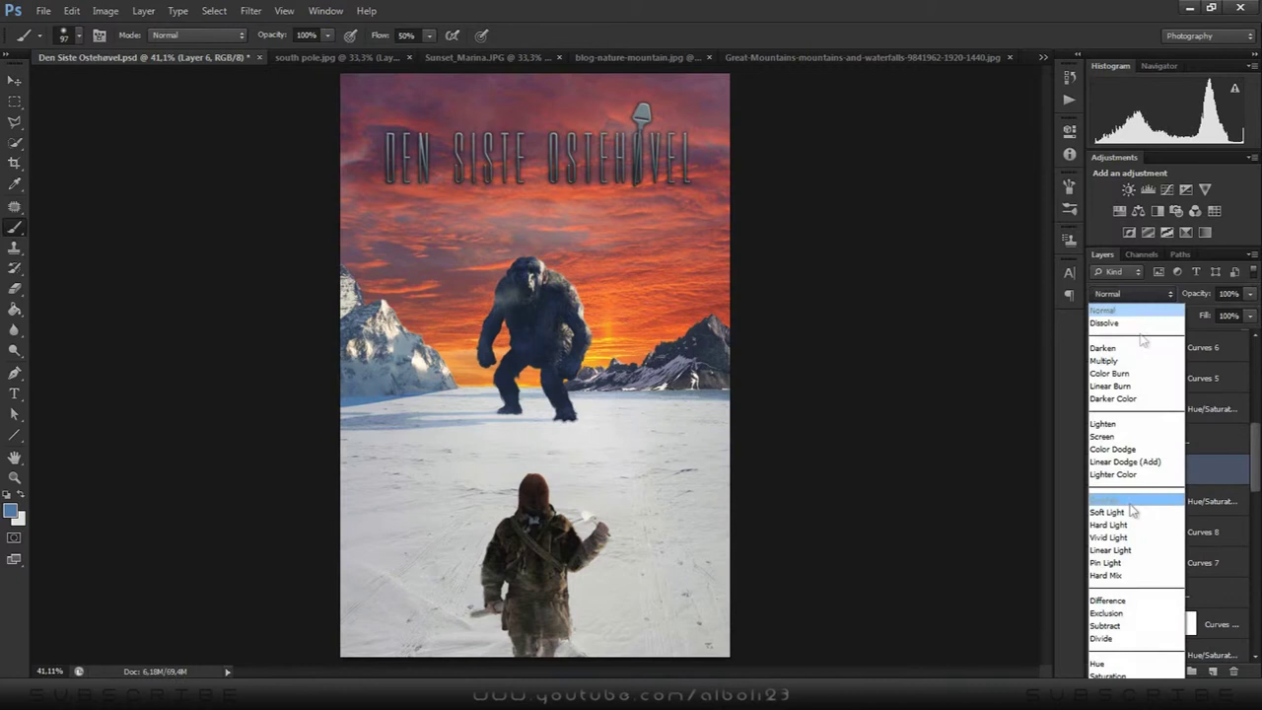
{"action": "left_click", "coordinate": [1131, 524]}
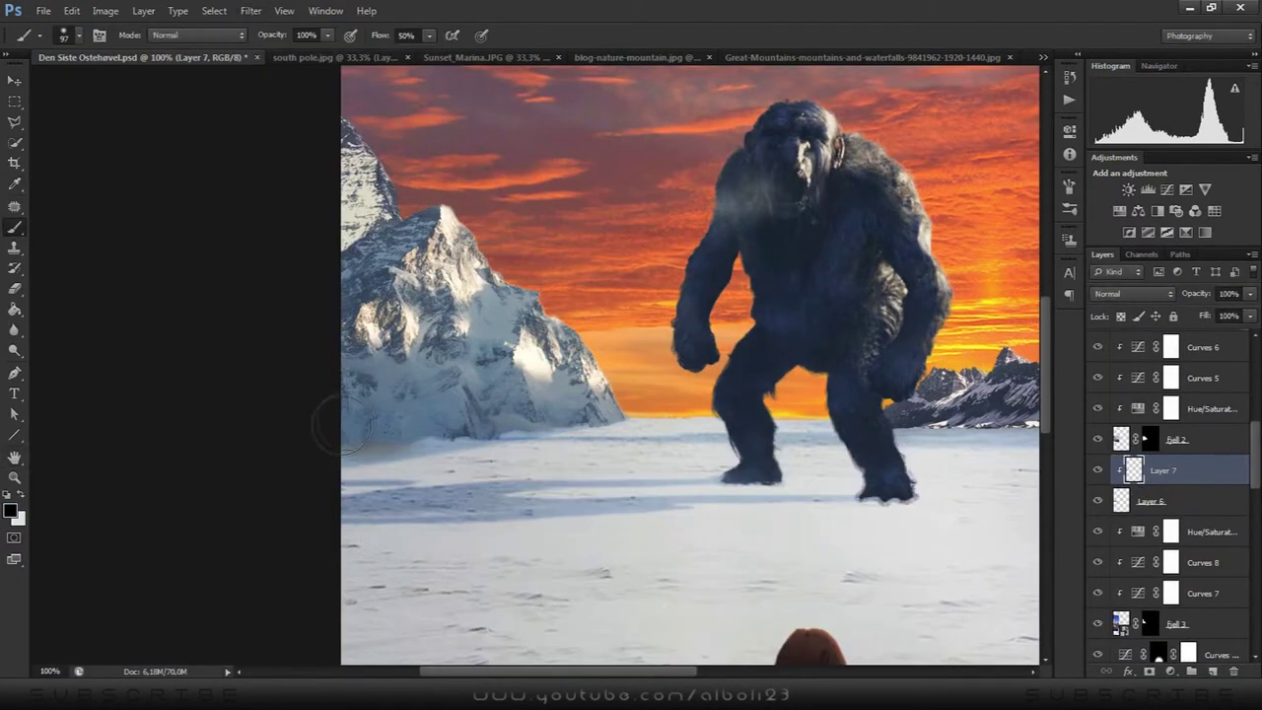
Release Layer 7's clipping mask, select it with Layer 6, and rename the new Layer 8
{"action": "left_click", "coordinate": [1106, 476], "text": "alt"}
{"action": "left_click", "coordinate": [1158, 505], "text": "shift"}
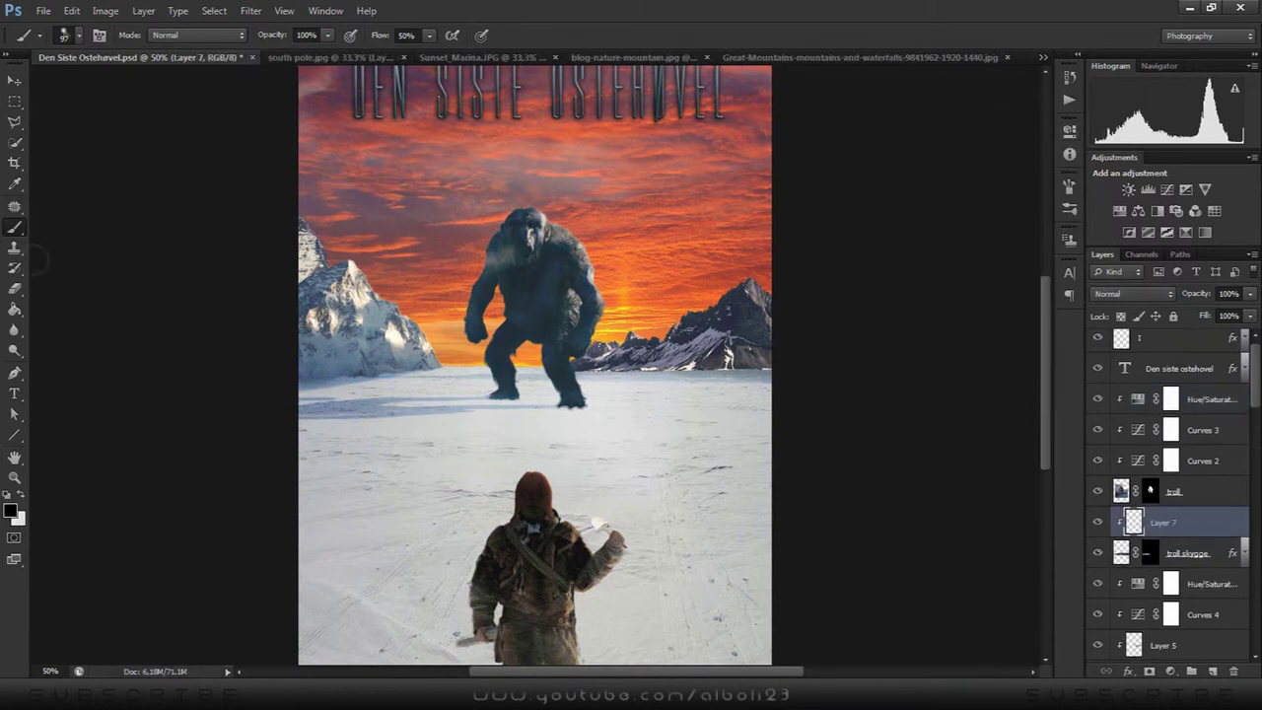
{"action": "double_click", "coordinate": [1165, 493]}
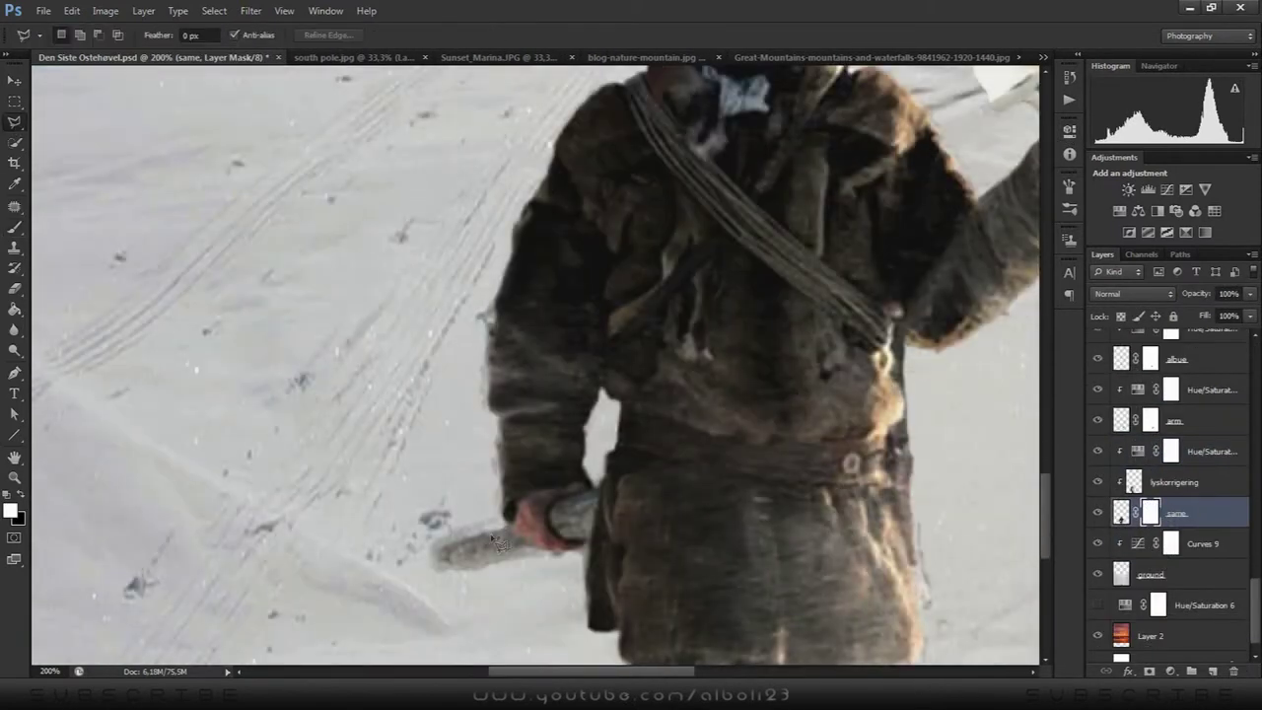
Run Refine Edge (Ctrl+Alt+R) on the man's mask near his hand
{"action": "key", "text": "ctrl+alt+r"}
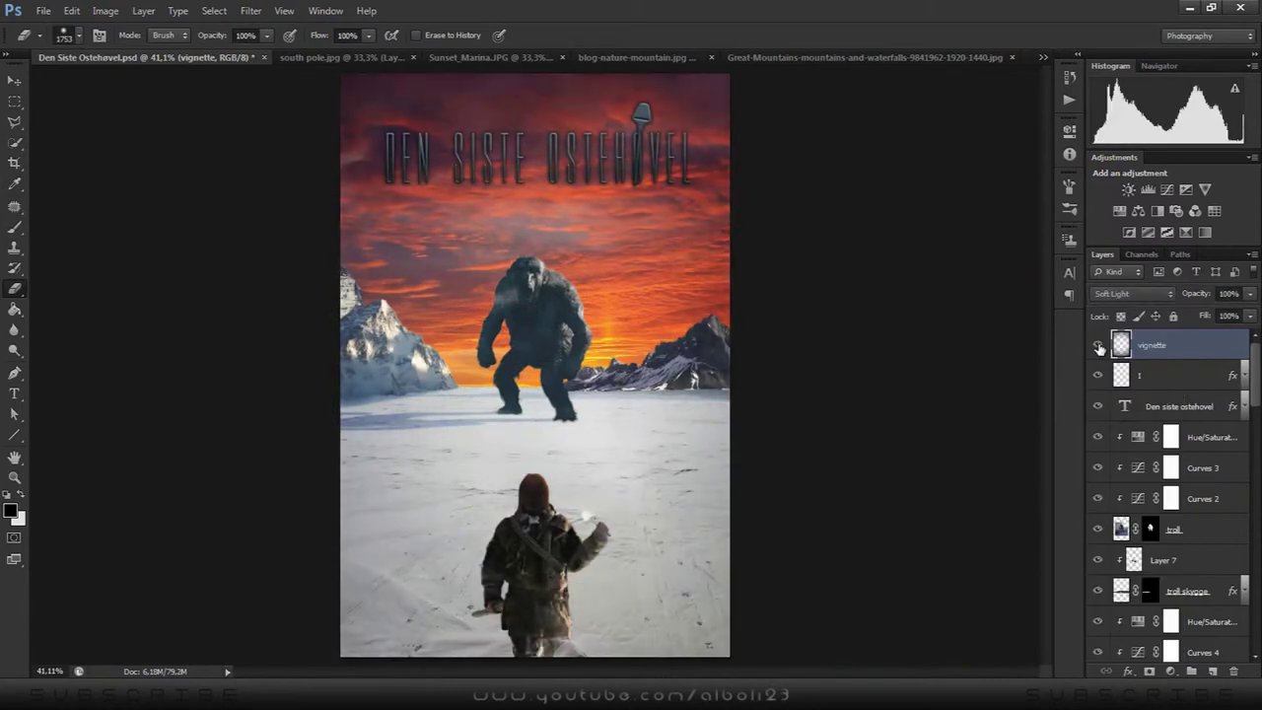
Set the vignette layer to Soft Light blending
{"action": "left_click", "coordinate": [1124, 512]}
{"action": "left_click", "coordinate": [1097, 342]}
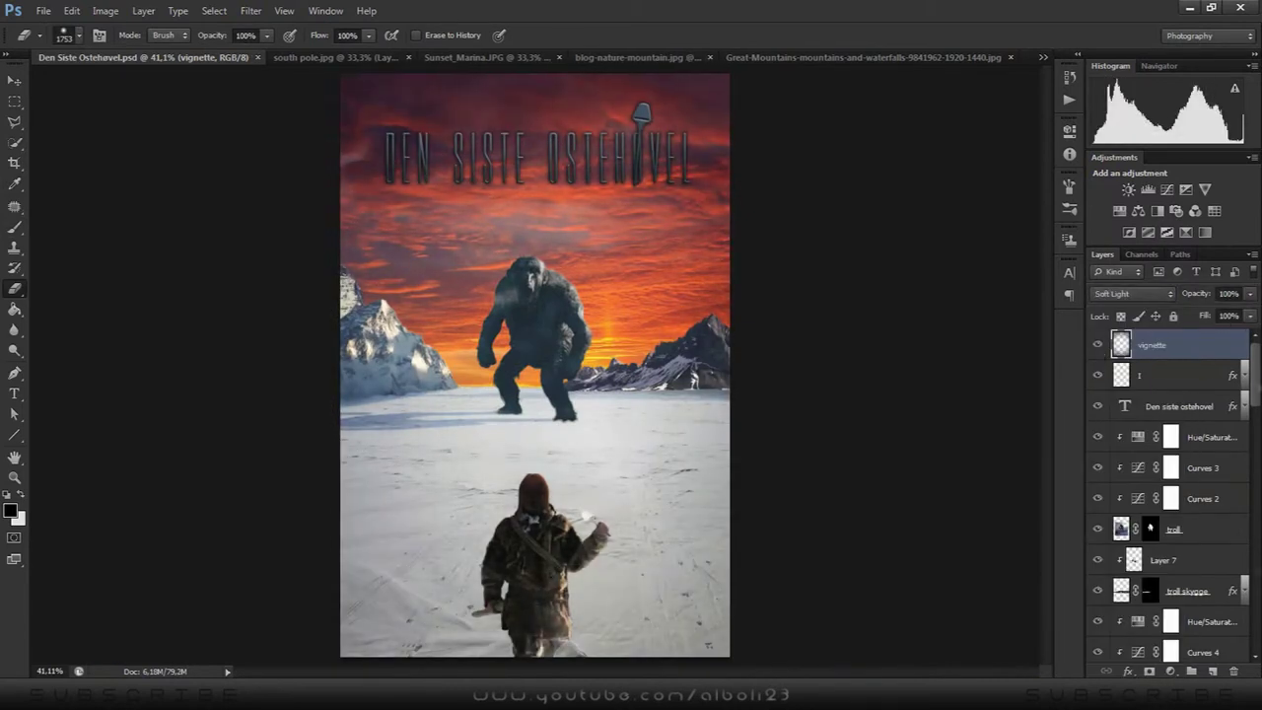
{"action": "left_click", "coordinate": [1097, 342]}
{"action": "scroll", "coordinate": [1187, 448], "scroll_direction": "down", "scroll_amount": 4}
{"action": "scroll", "coordinate": [1187, 449], "scroll_direction": "down", "scroll_amount": 2}
Pick a pale beige foreground and size a soft brush for fog, from 185 down to 97 px
{"action": "left_click", "coordinate": [10, 510]}
{"action": "left_click", "coordinate": [535, 437]}
{"action": "left_click", "coordinate": [887, 408]}
{"action": "key", "text": "b"}
{"action": "left_click", "coordinate": [39, 35]}
{"action": "type", "text": "185"}
{"action": "key", "text": "Return"}
{"action": "left_click", "coordinate": [1212, 671]}
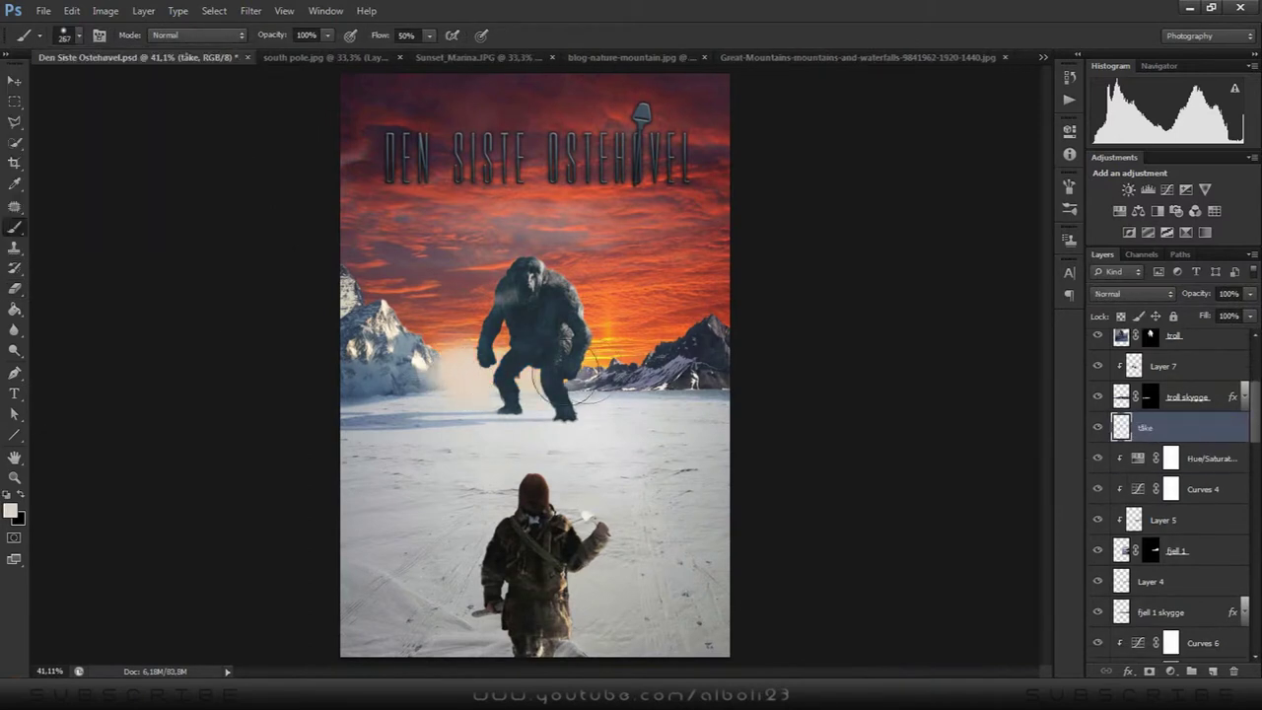
{"action": "key", "text": "ctrl+plus"}
{"action": "key", "text": "ctrl+plus"}
{"action": "left_click", "coordinate": [40, 35]}
Paint 66% fog along the right mountain base at about 68% layer opacity, name a layer tåke, and dab fog at the troll's feet
{"action": "left_click_drag", "start_coordinate": [601, 399], "coordinate": [757, 410]}
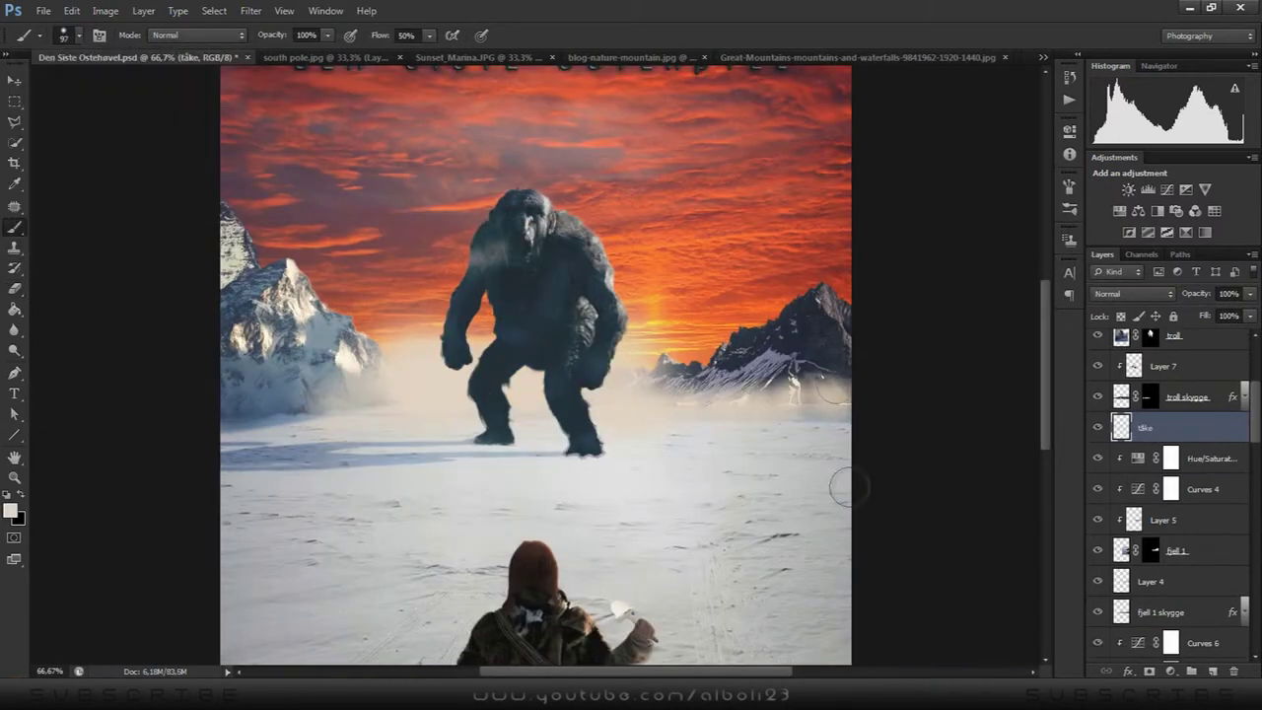
{"action": "key", "text": "6"}
{"action": "key", "text": "6"}
{"action": "left_click_drag", "start_coordinate": [1250, 294], "coordinate": [1225, 315]}
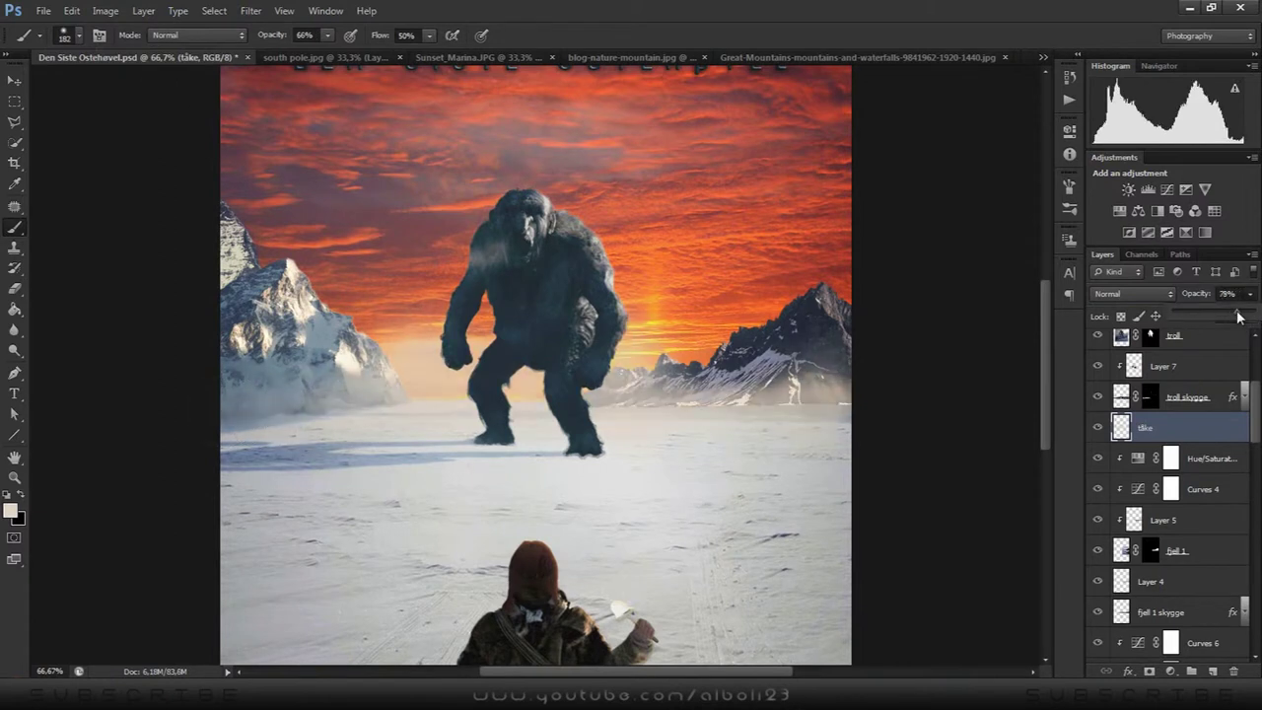
{"action": "left_click", "coordinate": [1203, 458]}
{"action": "scroll", "coordinate": [1173, 493], "scroll_direction": "up", "scroll_amount": 3}
{"action": "double_click", "coordinate": [1153, 388]}
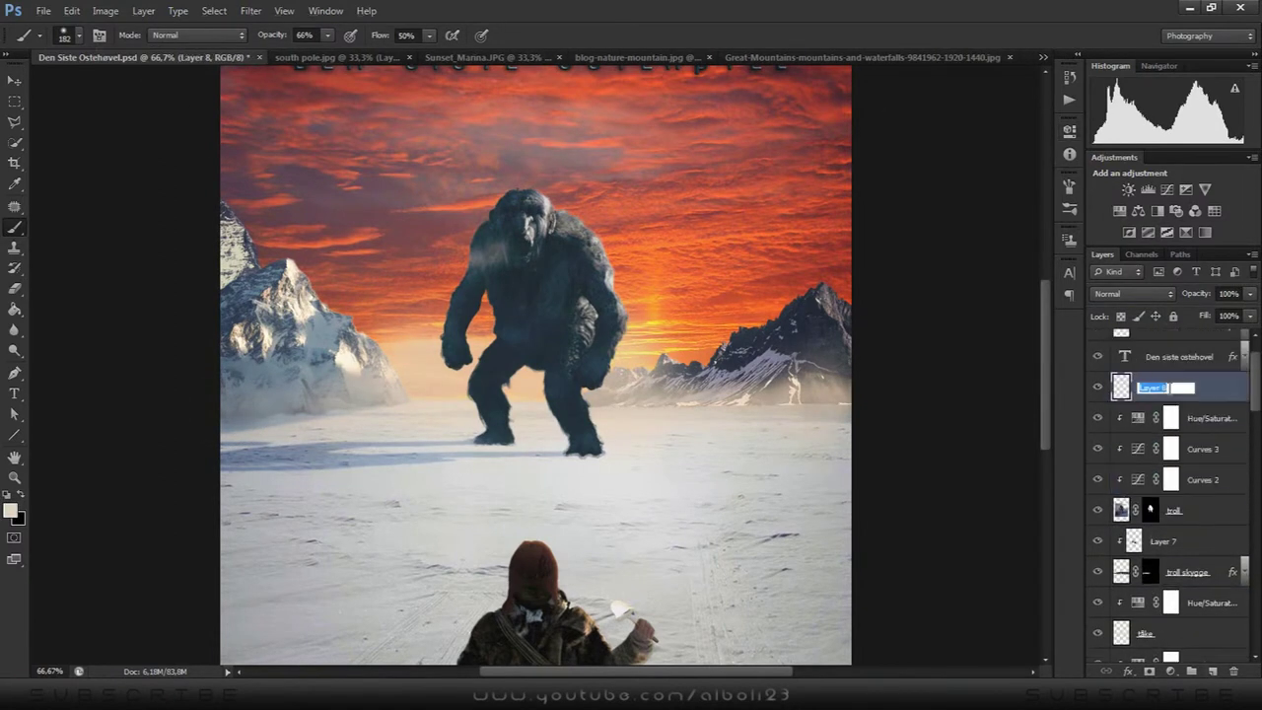
{"action": "left_click", "coordinate": [581, 451]}
Reshape the fog with Liquify and erase excess fog around the troll's legs
{"action": "left_click", "coordinate": [495, 436]}
{"action": "left_click", "coordinate": [251, 11]}
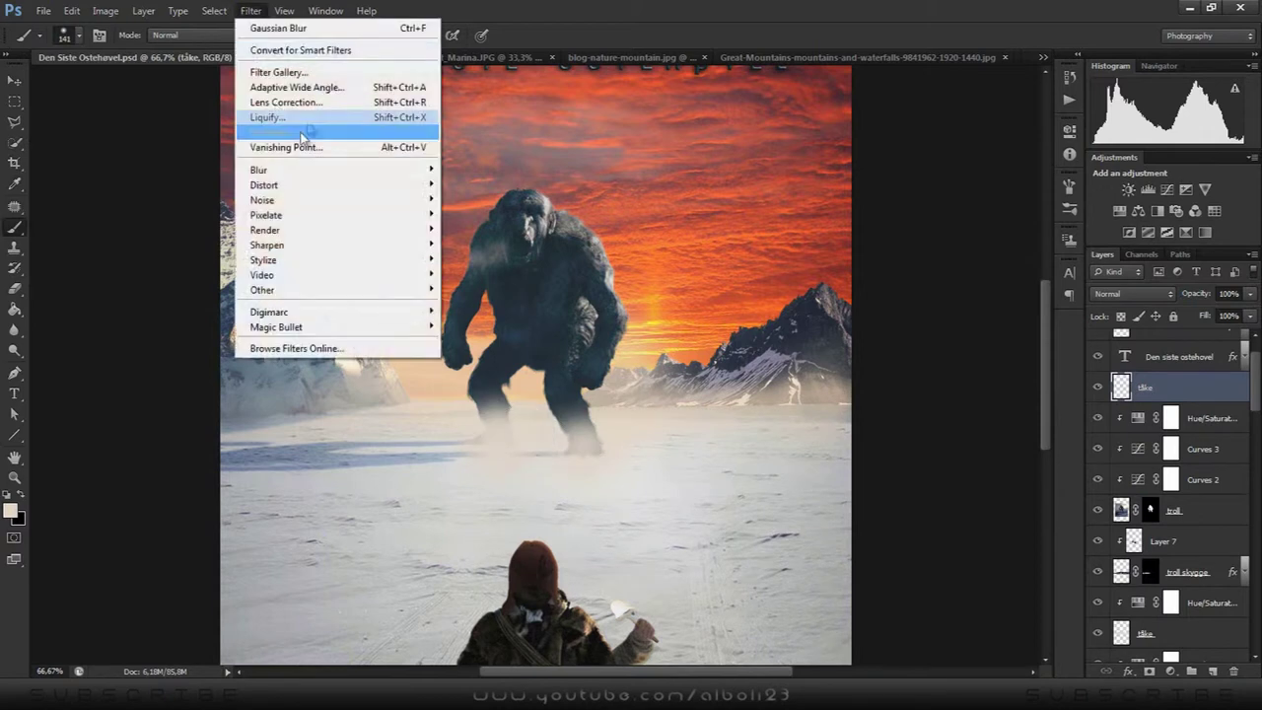
{"action": "left_click", "coordinate": [286, 129]}
{"action": "key", "text": "Return"}
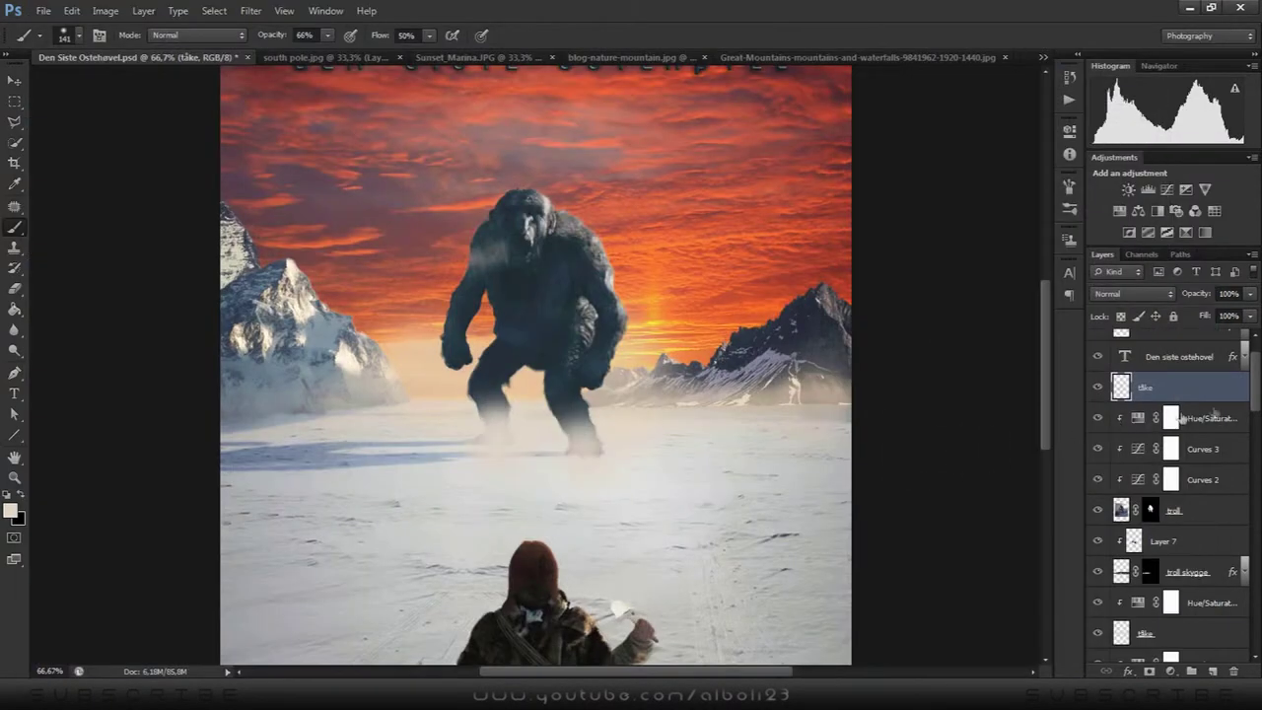
{"action": "key", "text": "ctrl+plus"}
{"action": "key", "text": "ctrl+plus"}
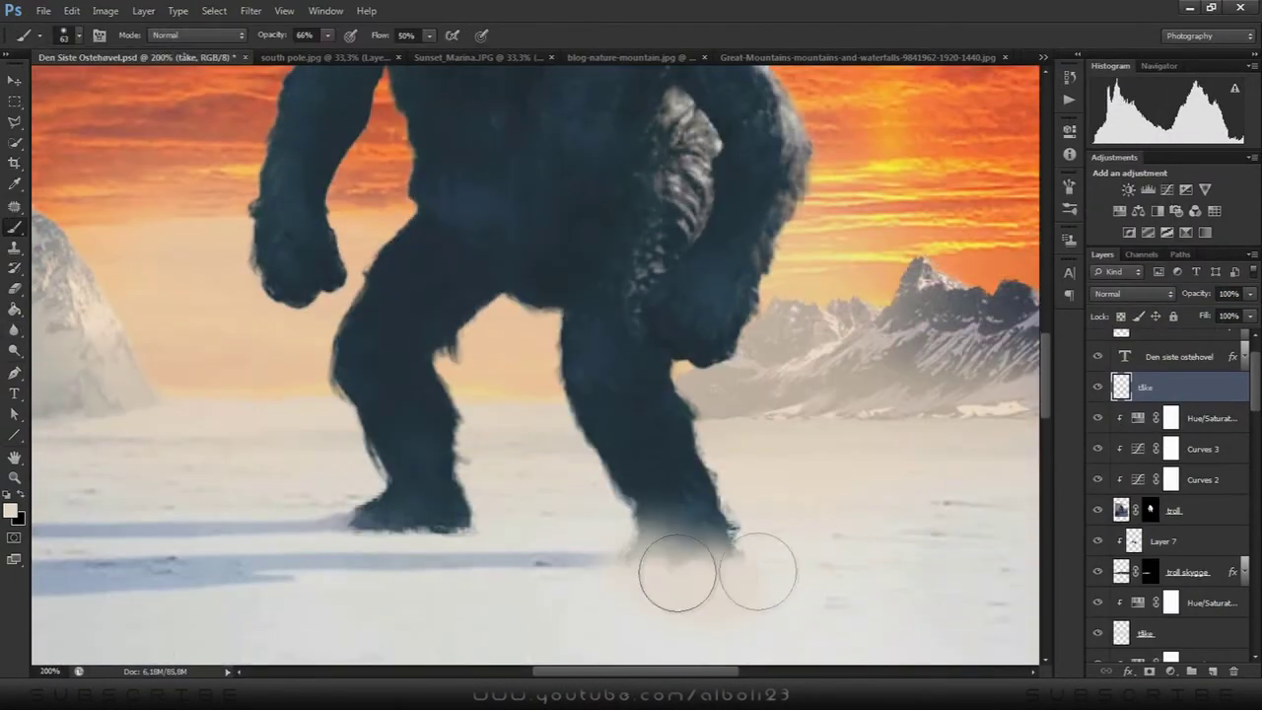
{"action": "scroll", "coordinate": [385, 527], "scroll_direction": "down", "scroll_amount": 2}
{"action": "right_click", "coordinate": [619, 506]}
{"action": "key", "text": "Escape"}
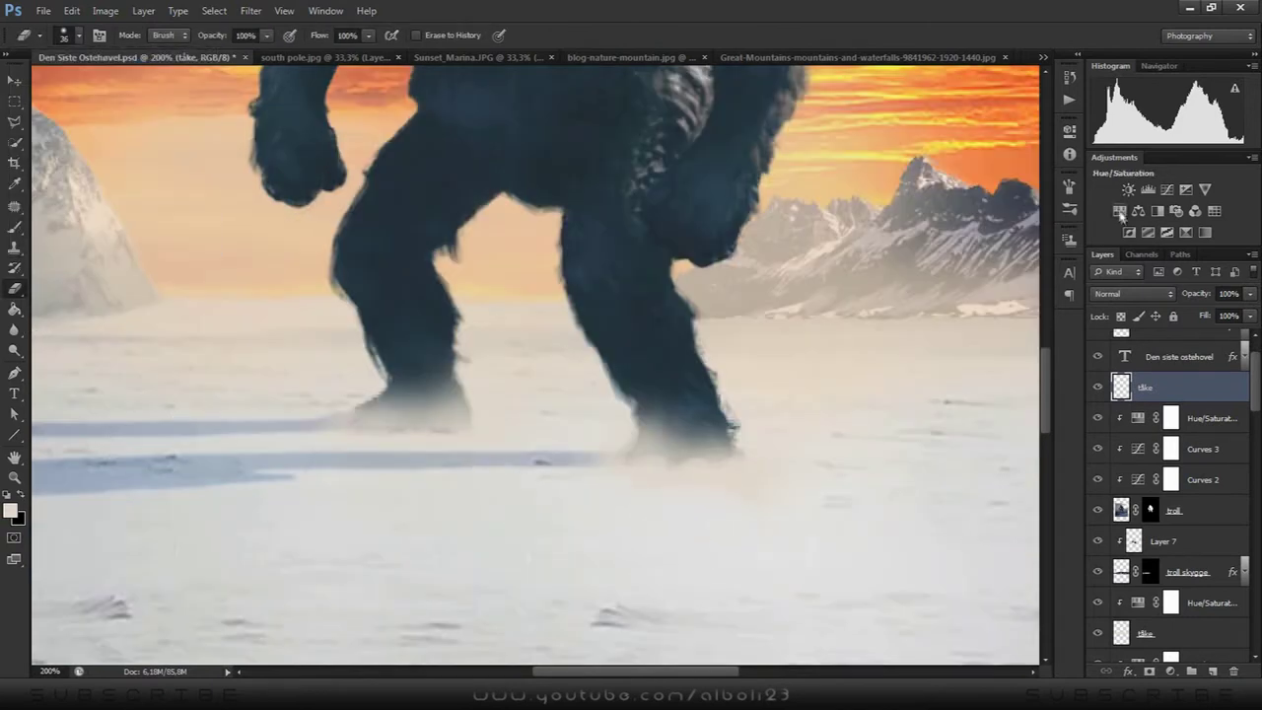
{"action": "key", "text": "ctrl+u"}
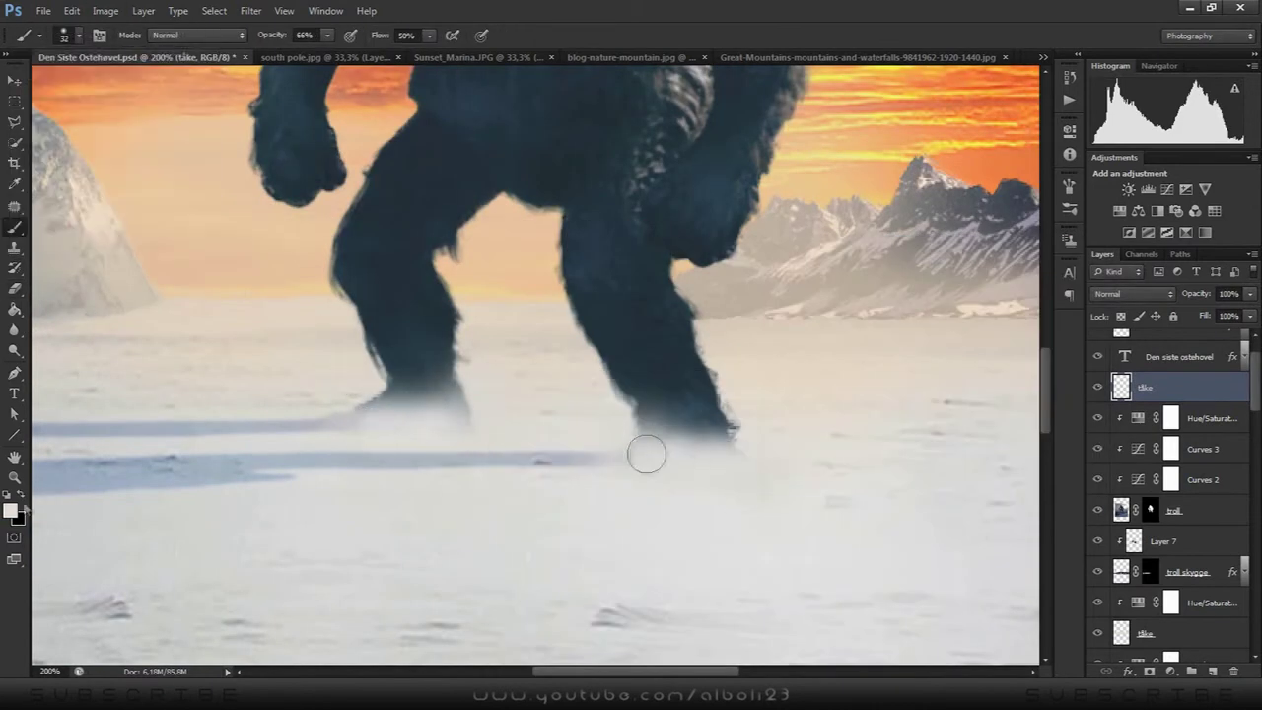
Dab fog on the troll's right foot, then reselect tåke with white as the painting colour
{"action": "left_click", "coordinate": [720, 443]}
{"action": "key", "text": "bracketright"}
{"action": "key", "text": "ctrl+minus"}
{"action": "key", "text": "ctrl+minus"}
{"action": "key", "text": "ctrl+minus"}
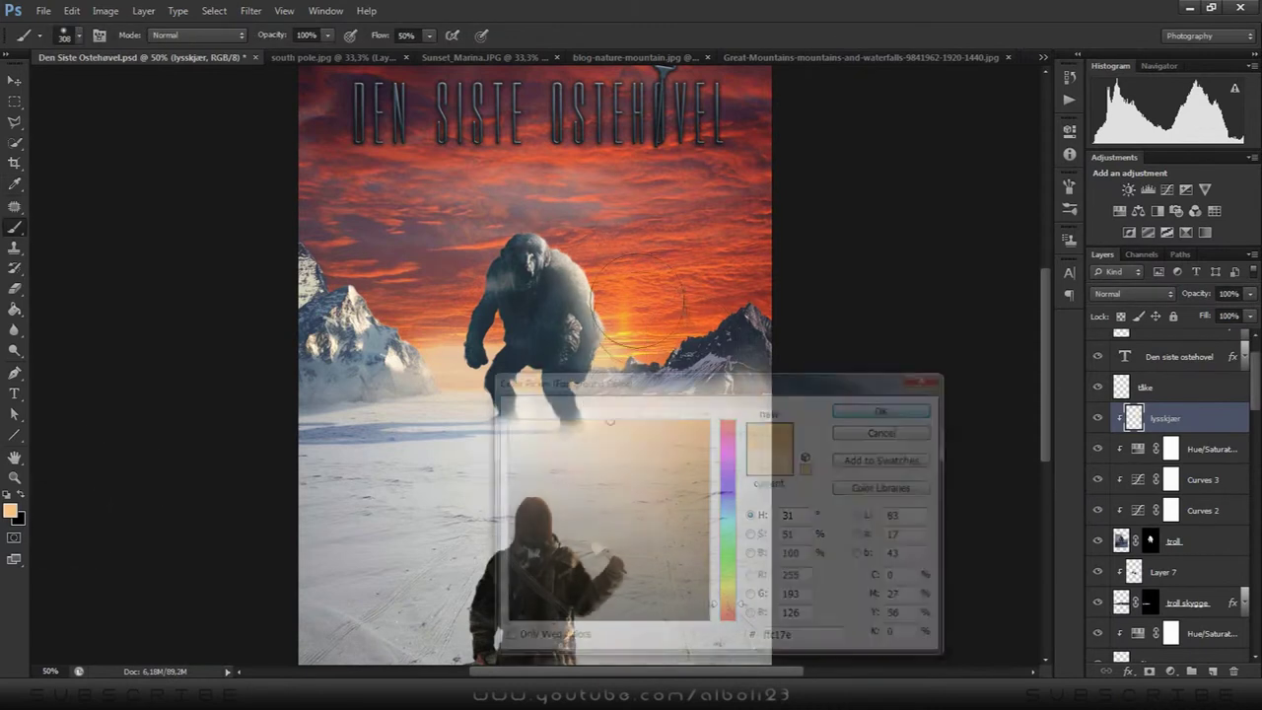
{"action": "left_click", "coordinate": [1173, 387]}
{"action": "key", "text": "x"}
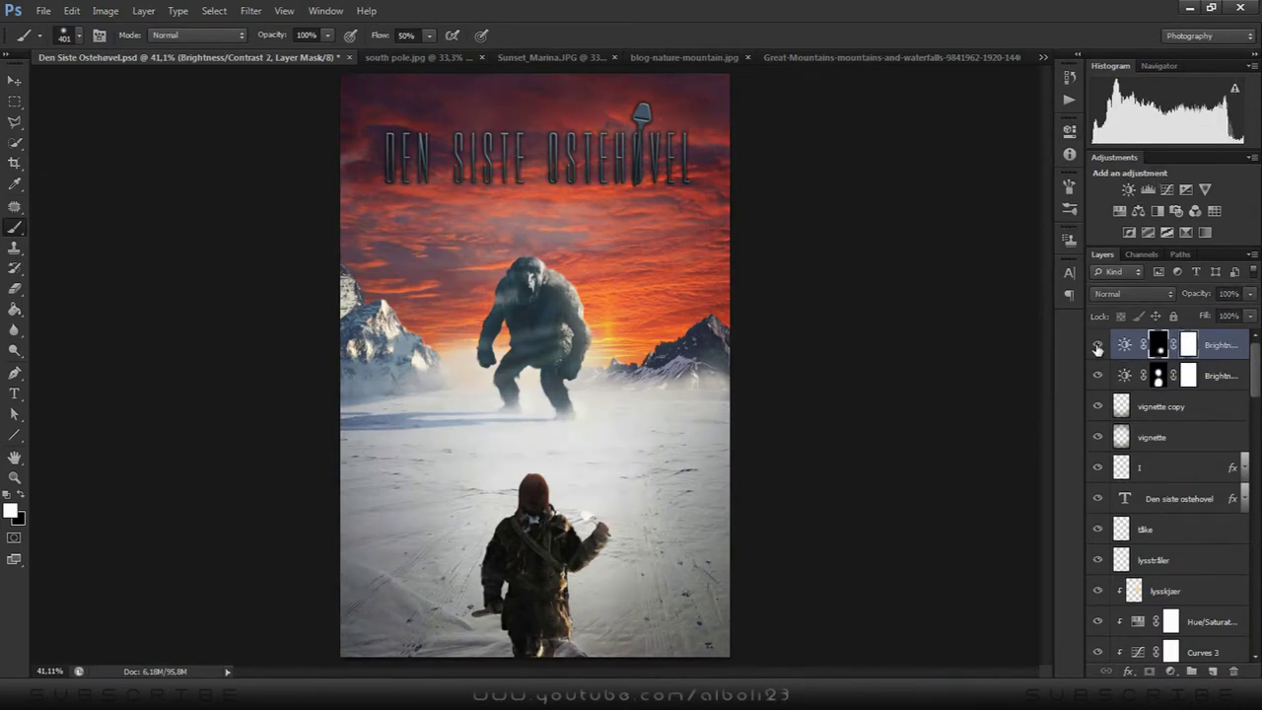
Add a clipped Brightness/Contrast -55 above Curves 9 with an inverted mask ready for painting
{"action": "scroll", "coordinate": [1097, 443], "scroll_direction": "down", "scroll_amount": 10}
{"action": "left_click", "coordinate": [1099, 527]}
{"action": "left_click", "coordinate": [1128, 190]}
{"action": "left_click_drag", "start_coordinate": [961, 208], "coordinate": [935, 208]}
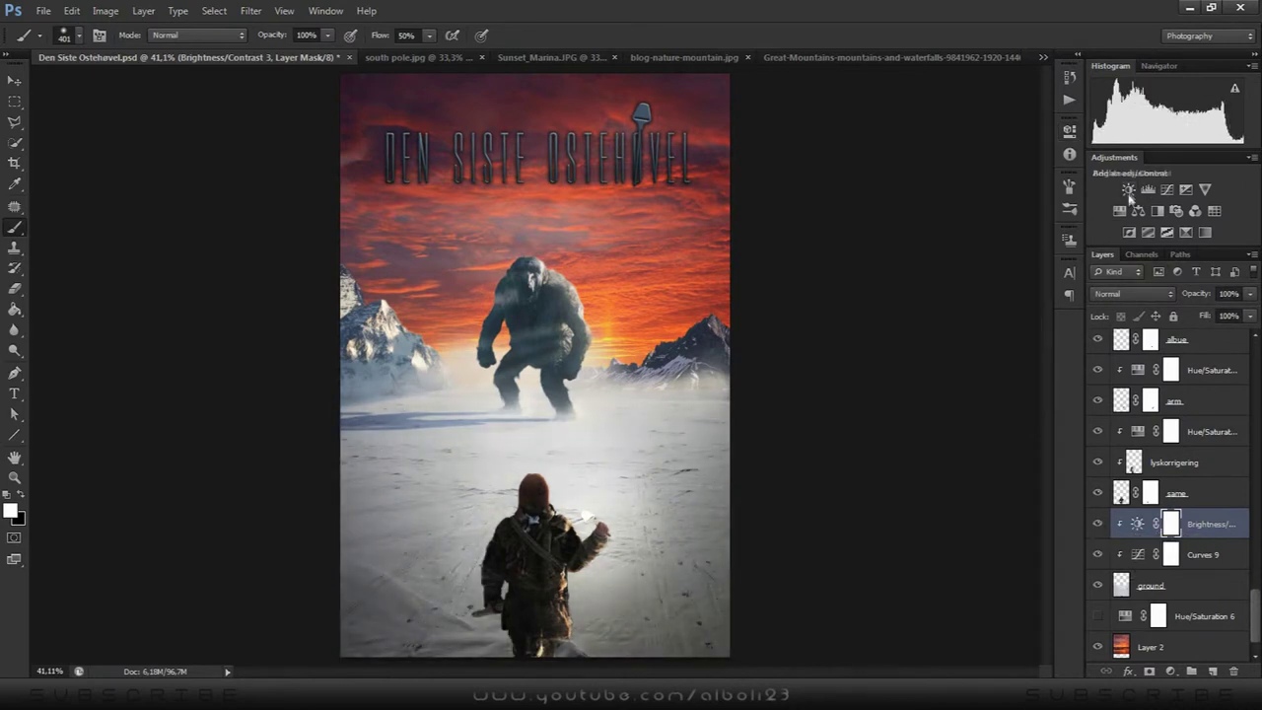
{"action": "key", "text": "ctrl+j"}
{"action": "key", "text": "ctrl+i"}
{"action": "left_click", "coordinate": [1175, 533]}
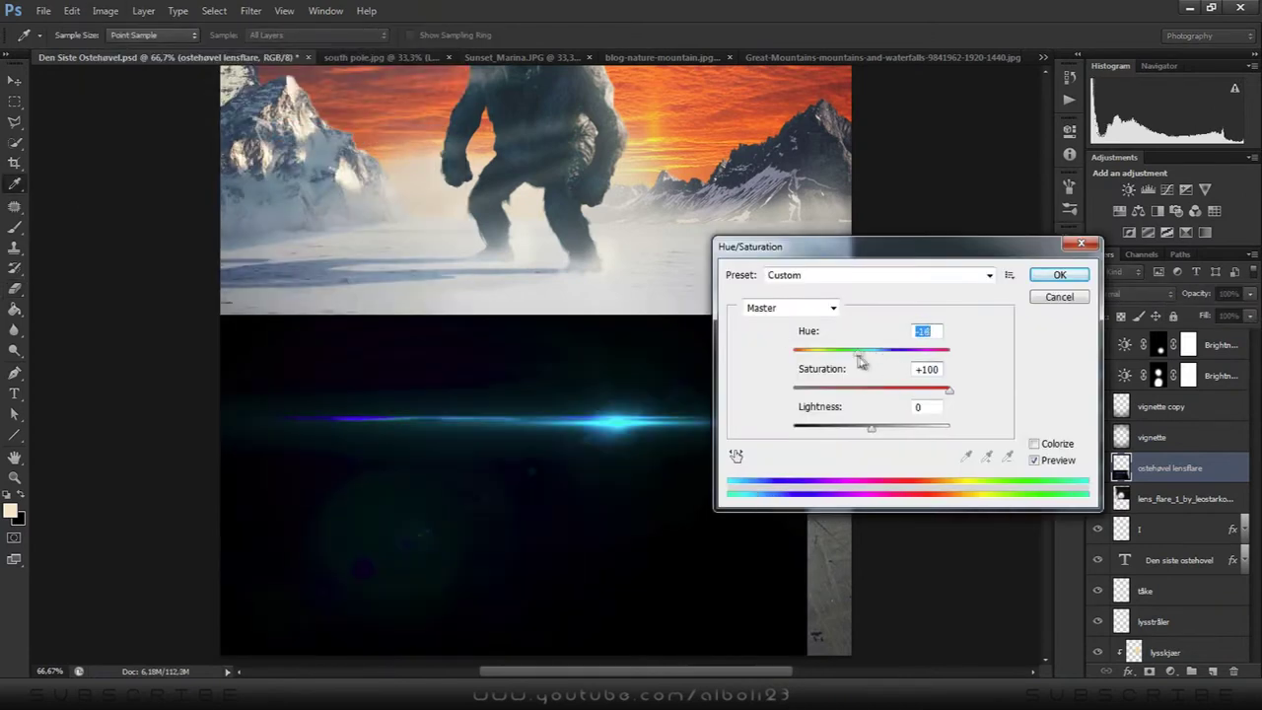
Blend the lens flare in Screen at about 67% and give the gradient map a navy first stop
{"action": "left_click", "coordinate": [1101, 436]}
{"action": "left_click", "coordinate": [1249, 293]}
{"action": "left_click_drag", "start_coordinate": [1246, 316], "coordinate": [1225, 317]}
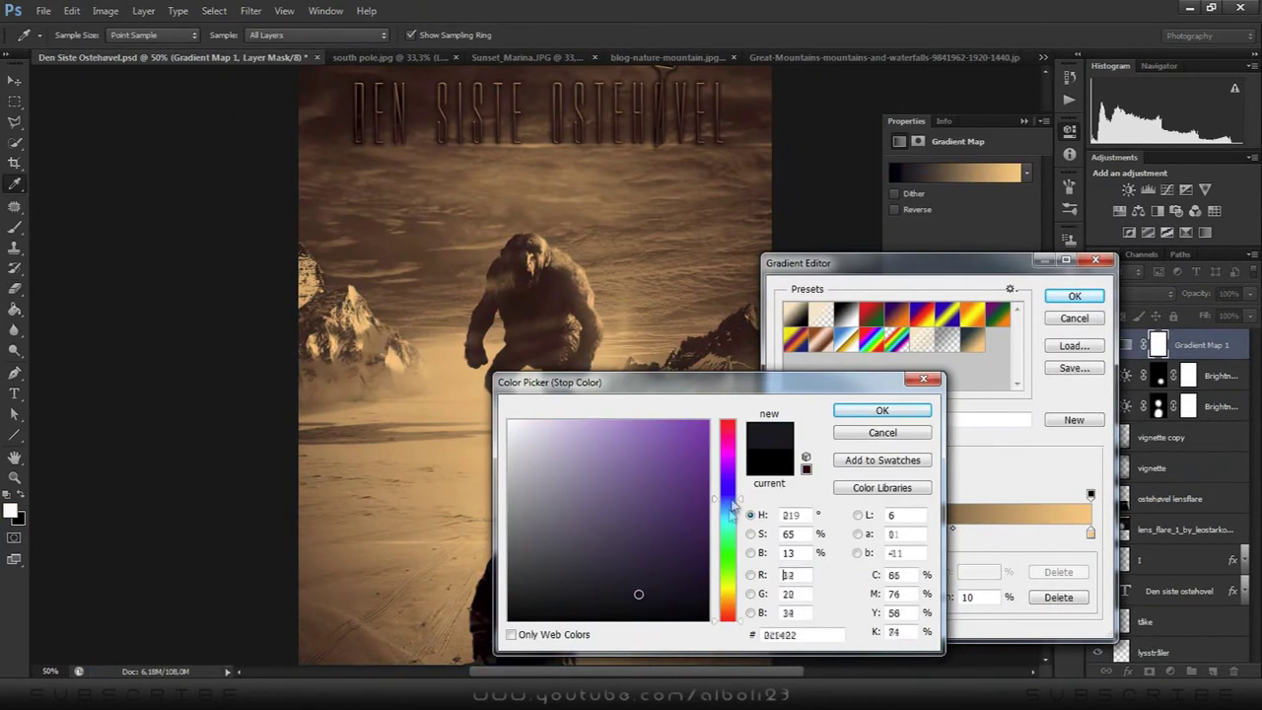
{"action": "left_click_drag", "start_coordinate": [732, 506], "coordinate": [728, 464]}
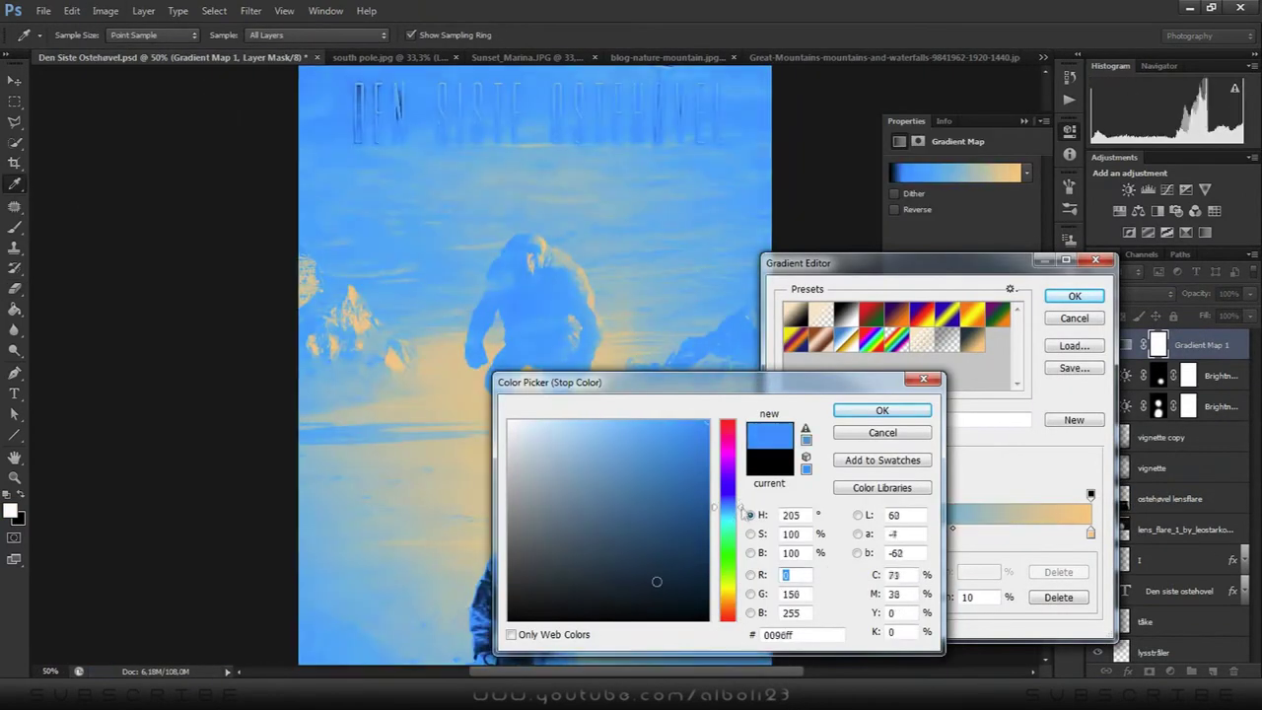
Finish the navy gradient with a brown stop at 85%, Normal blending at 20% opacity
{"action": "left_click_drag", "start_coordinate": [654, 578], "coordinate": [650, 569]}
{"action": "left_click", "coordinate": [881, 410]}
{"action": "double_click", "coordinate": [1046, 533]}
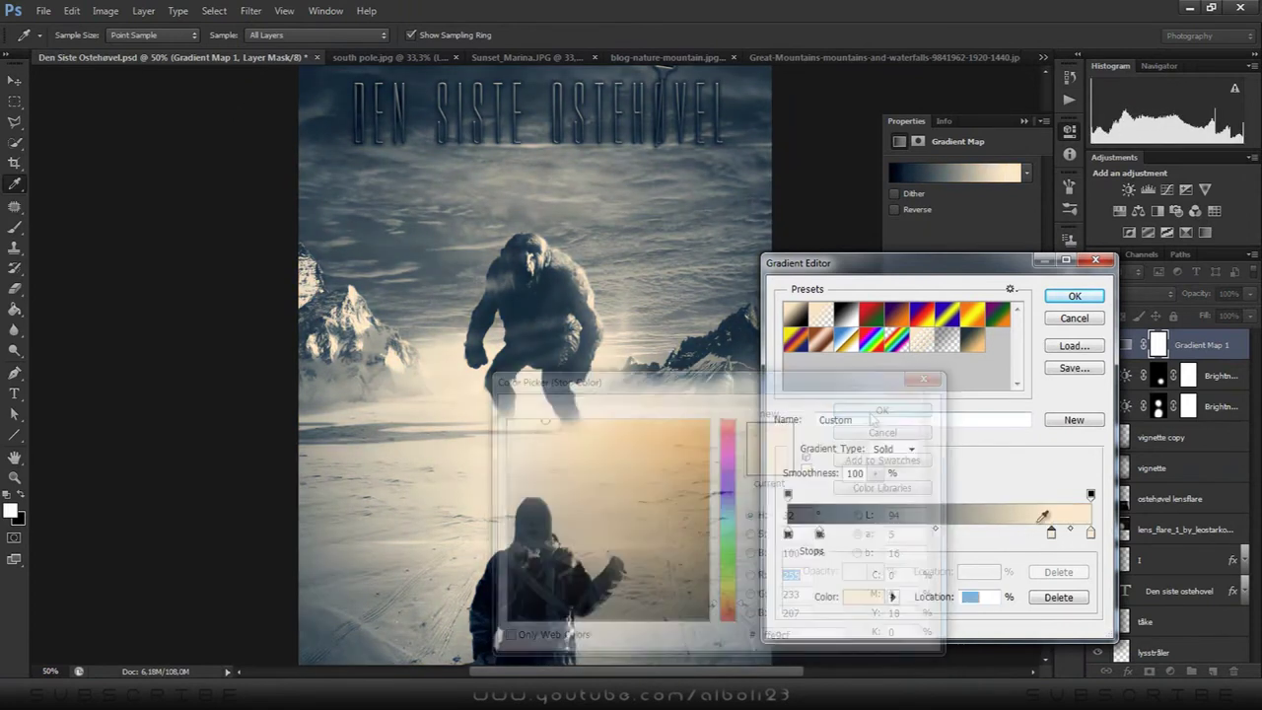
{"action": "left_click_drag", "start_coordinate": [552, 434], "coordinate": [621, 491]}
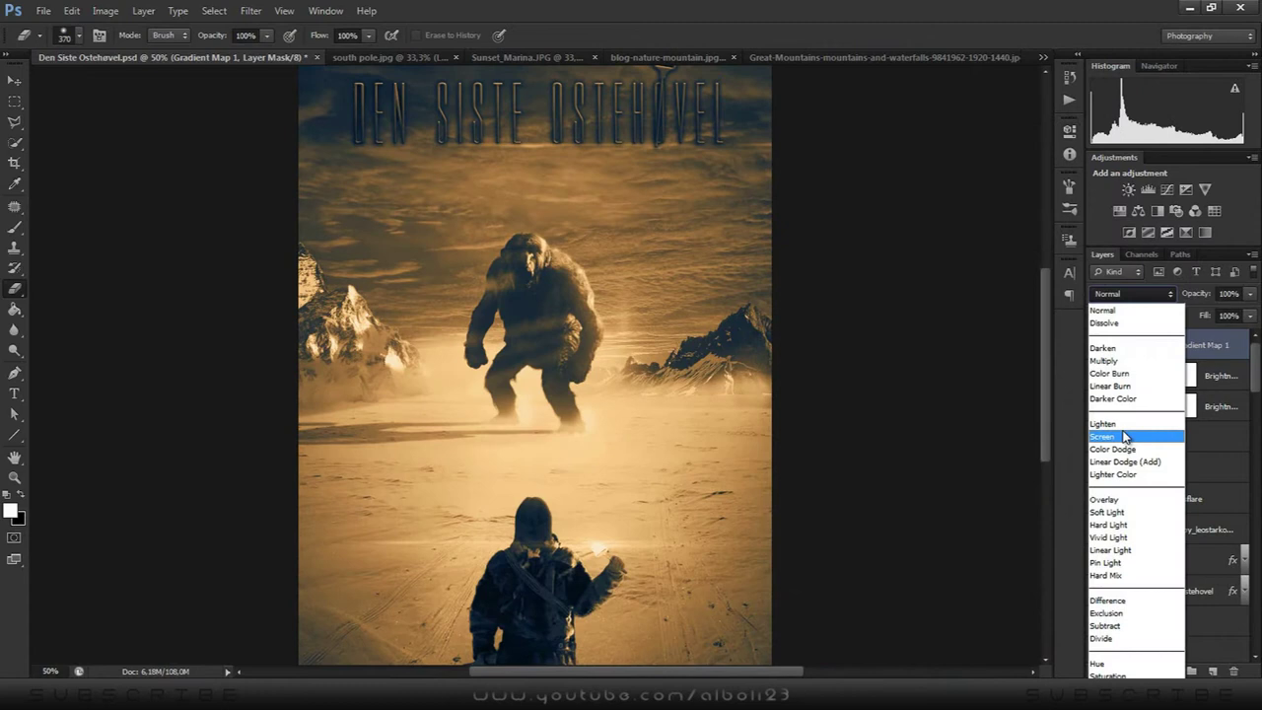
{"action": "left_click", "coordinate": [1250, 300]}
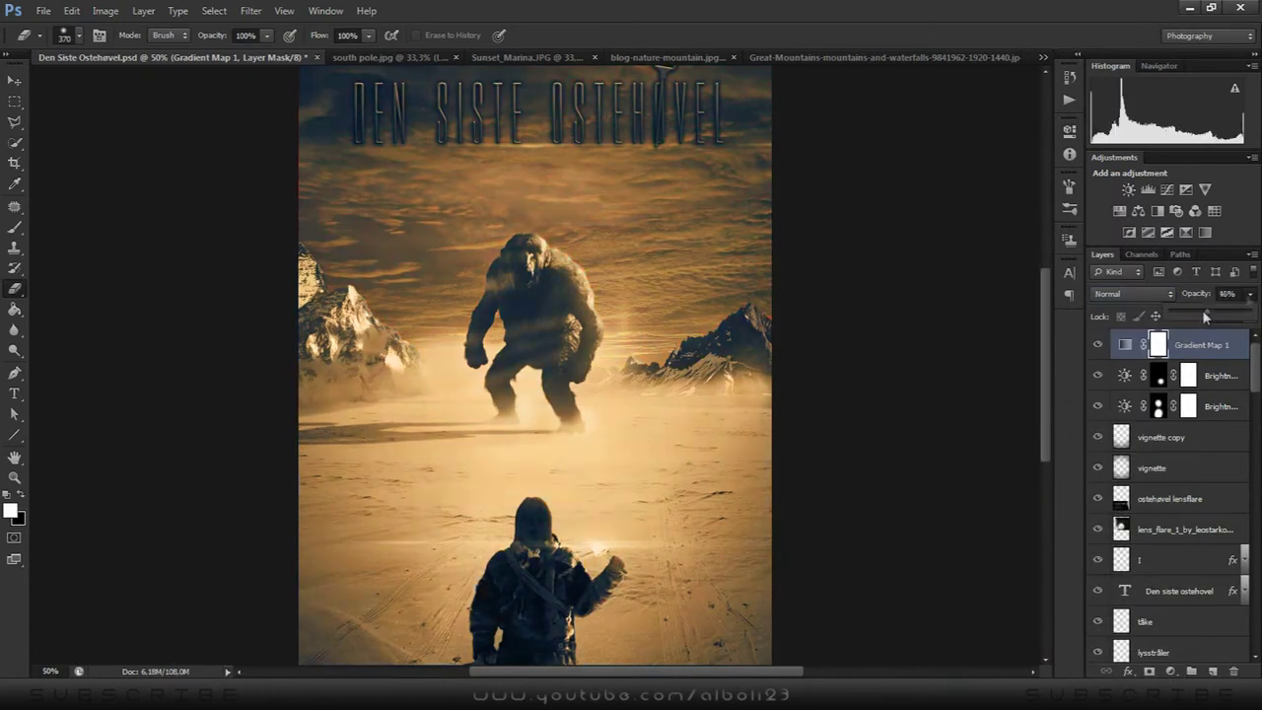
{"action": "left_click", "coordinate": [1159, 375]}
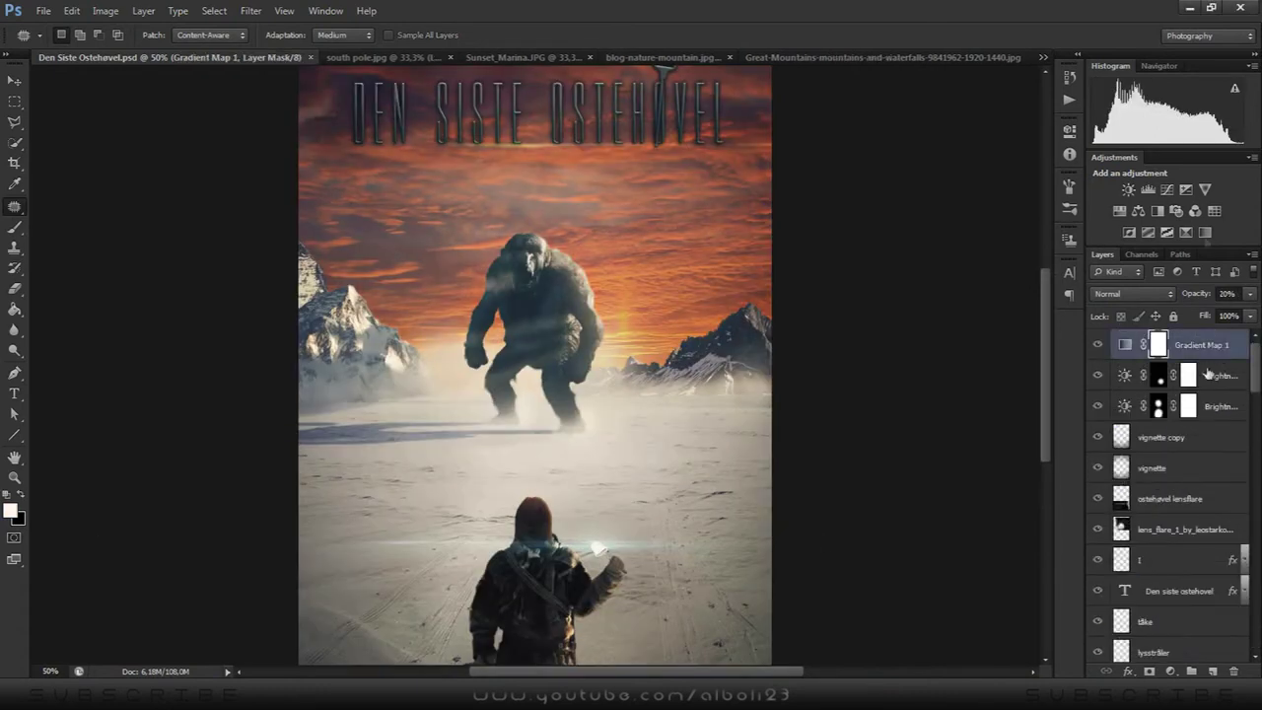
Stamp all visible layers into a new top layer and add about 7% monochromatic Uniform noise
{"action": "right_click", "coordinate": [1144, 345]}
{"action": "left_click", "coordinate": [1098, 500], "text": "alt"}
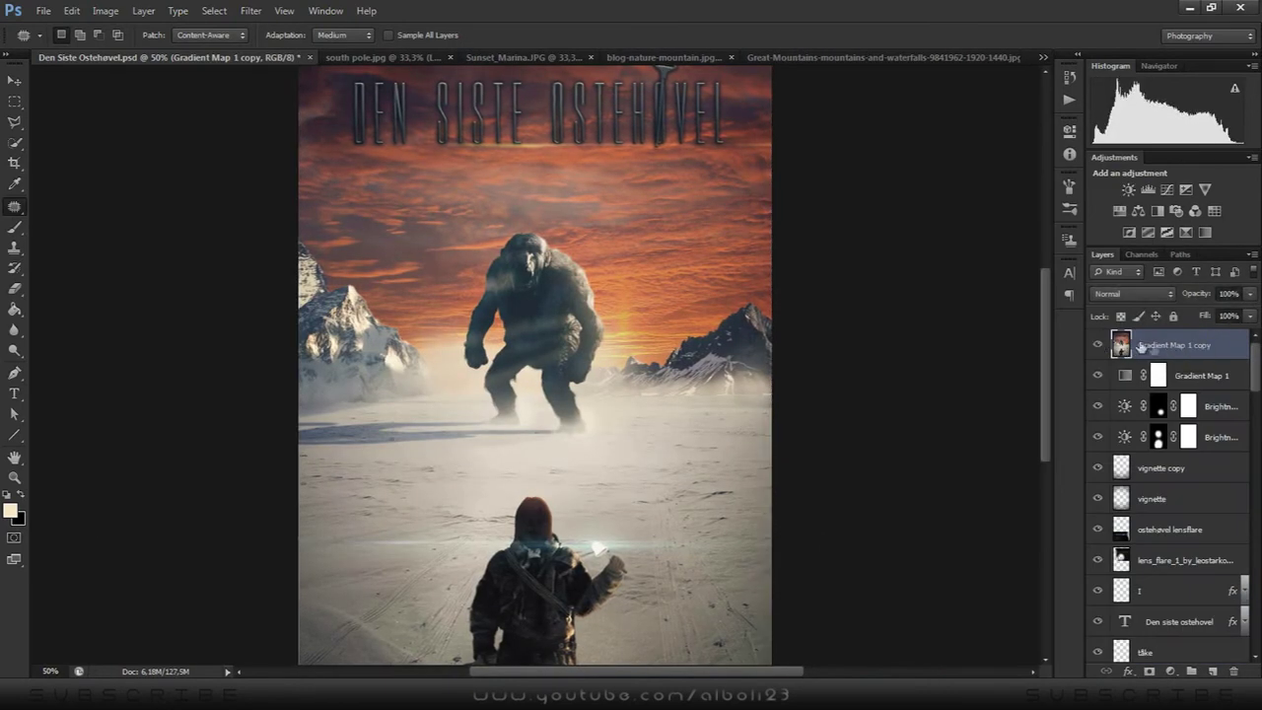
{"action": "left_click", "coordinate": [251, 11]}
{"action": "left_click", "coordinate": [482, 191]}
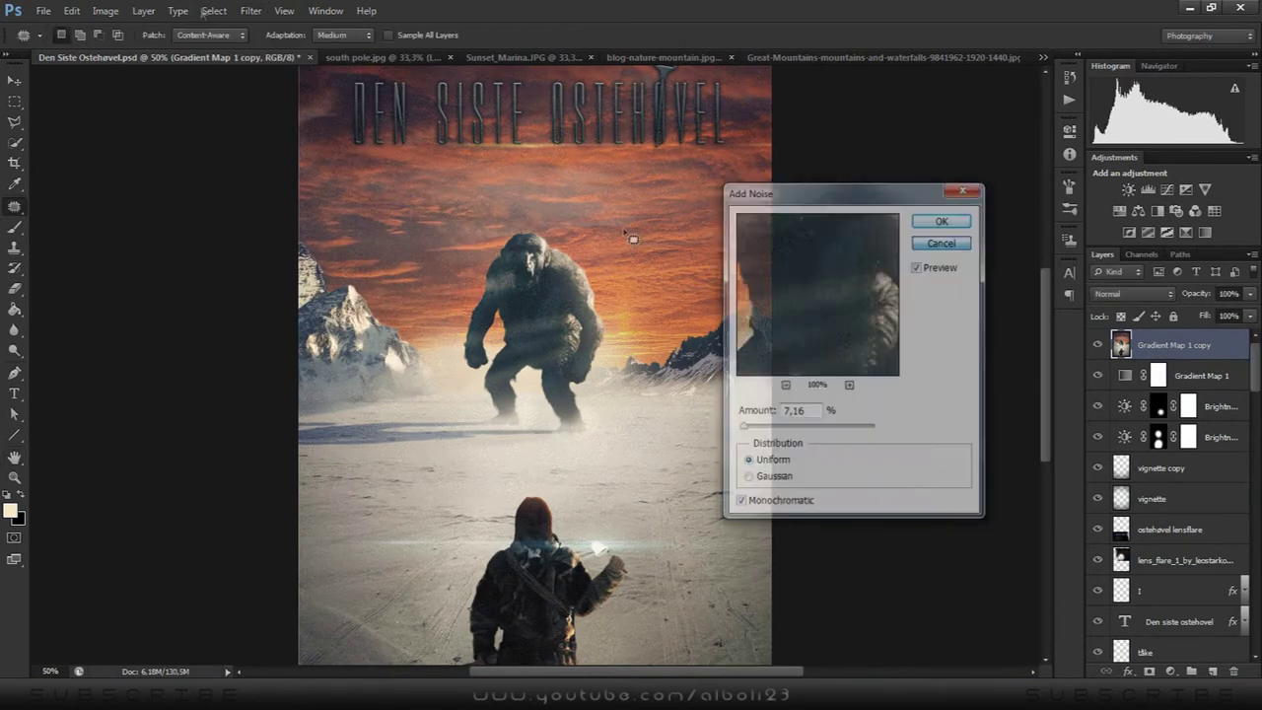